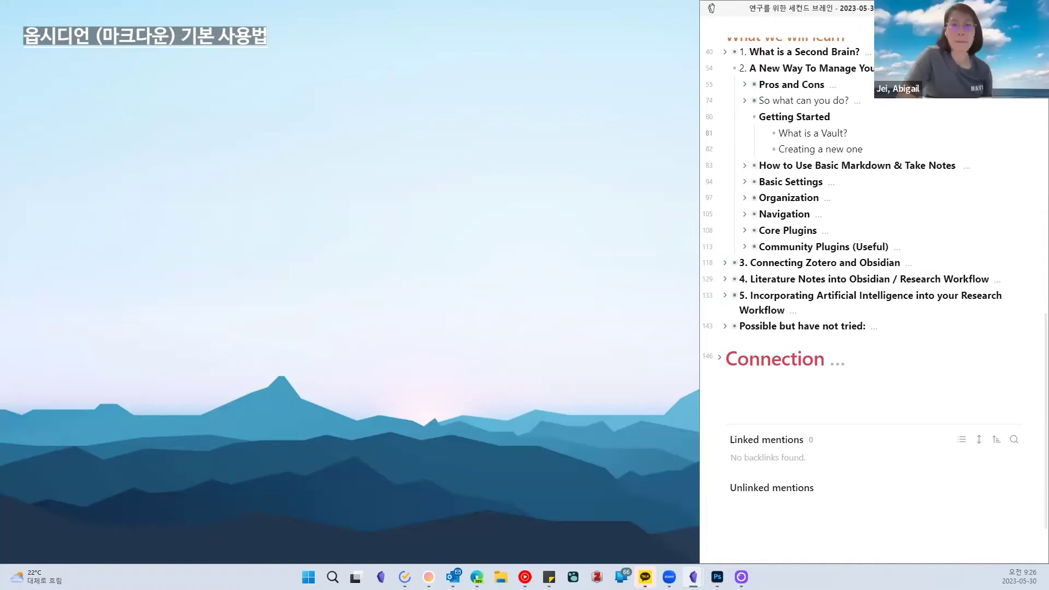
# Step: Bring up the JW Second Brain vault window and maximize it
pyautogui.moveTo(0, 161); pyautogui.dragTo(599, 40)
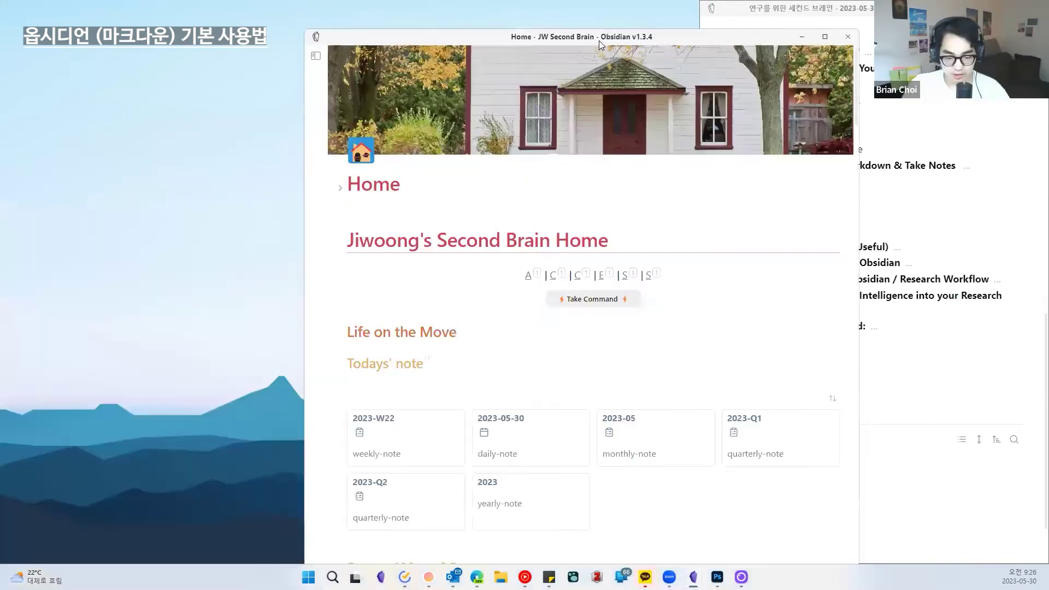
pyautogui.doubleClick(600, 43)
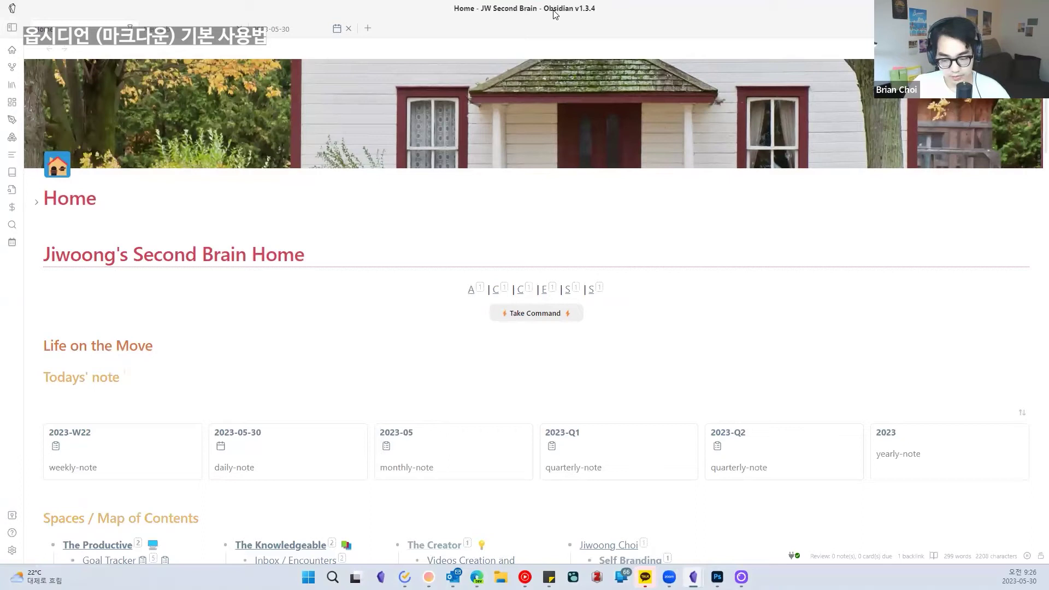
pyautogui.moveTo(554, 11); pyautogui.dragTo(387, 50)
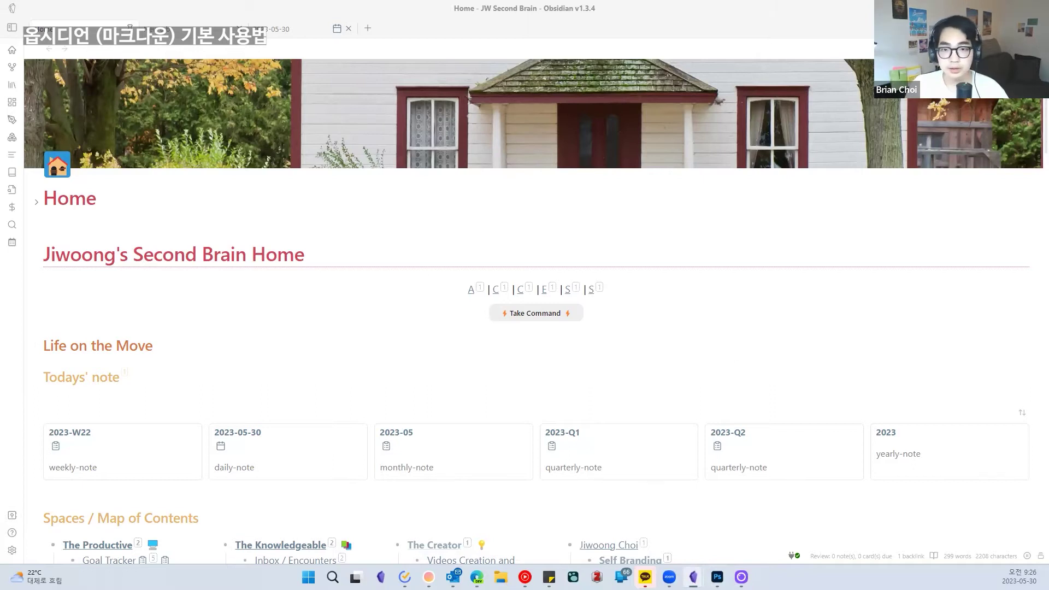
# Step: Start creating a new local vault and name it Super Duper
pyautogui.click(12, 515)
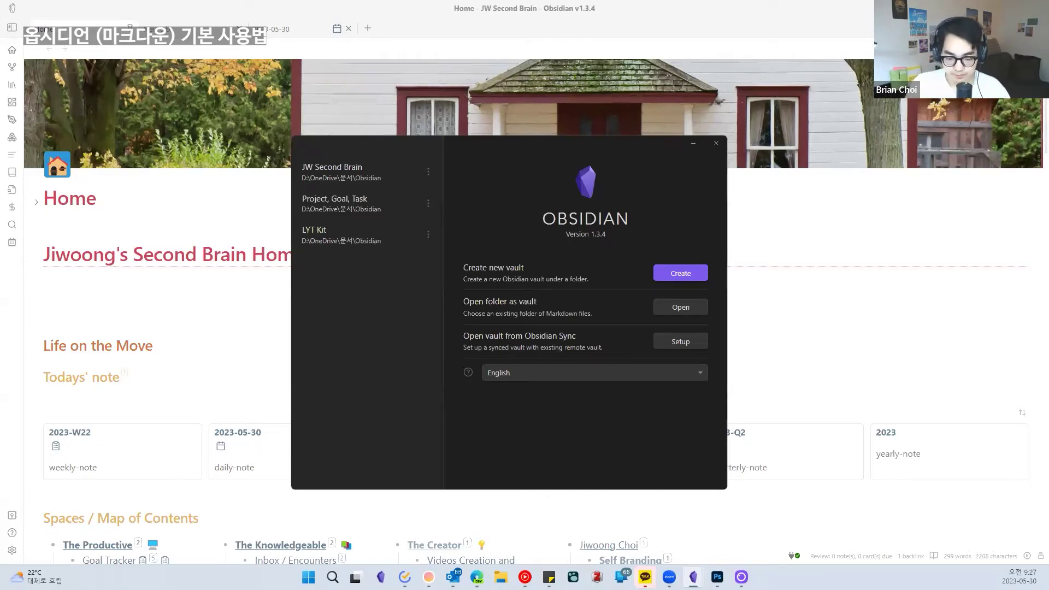
pyautogui.click(694, 275)
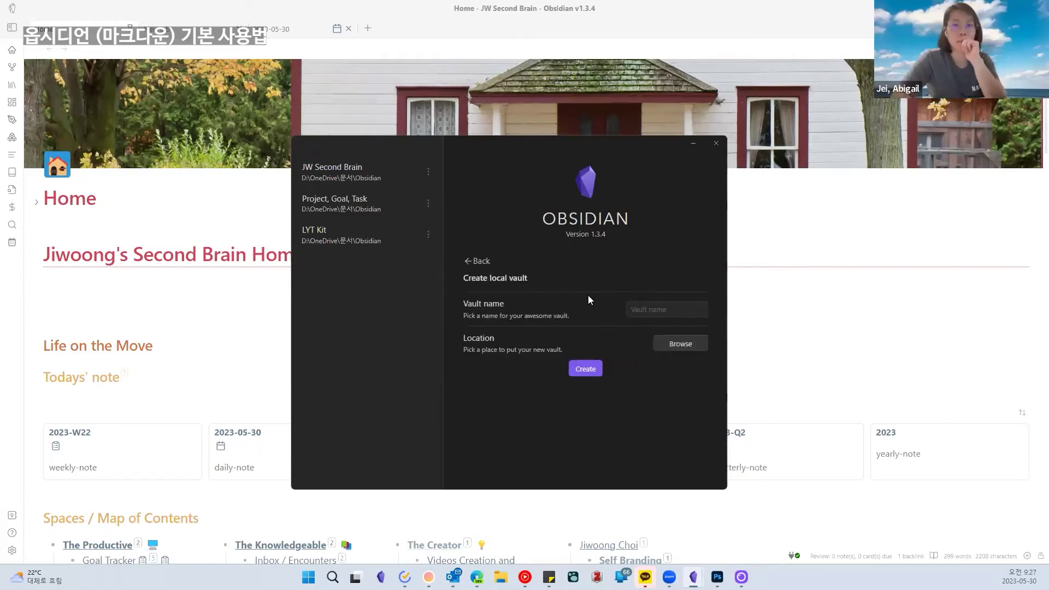
pyautogui.click(650, 306)
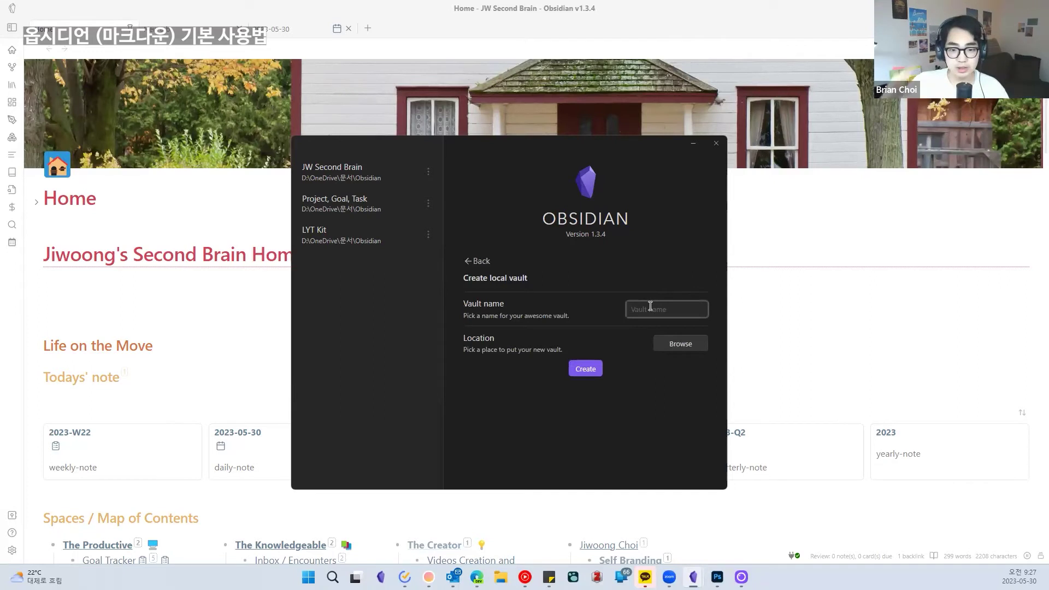
pyautogui.write('d')
pyautogui.press('BackSpace')
pyautogui.write('d')
pyautogui.press('BackSpace')
pyautogui.write('d')
pyautogui.press('BackSpace')
pyautogui.write('s')
pyautogui.press('BackSpace')
pyautogui.write('s')
pyautogui.press('BackSpace')
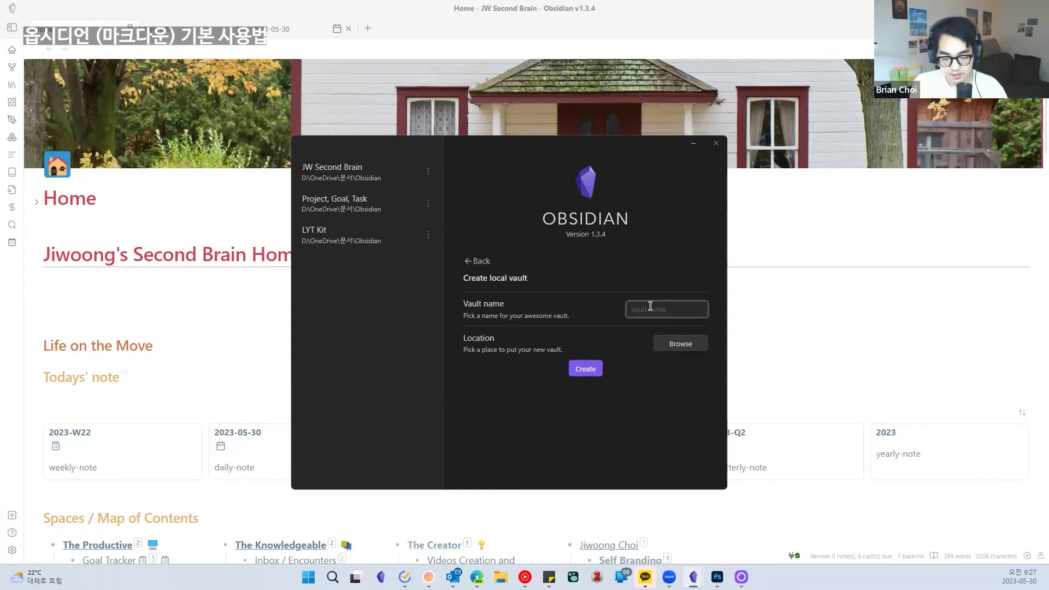
pyautogui.write('s')
pyautogui.press('BackSpace')
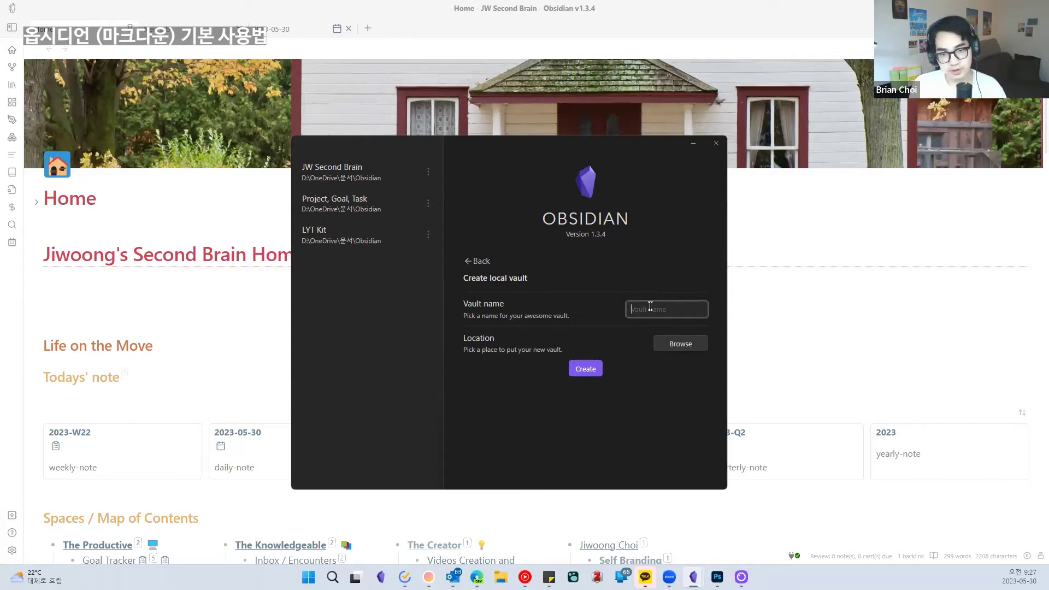
pyautogui.write('s')
pyautogui.press('BackSpace')
pyautogui.write('S')
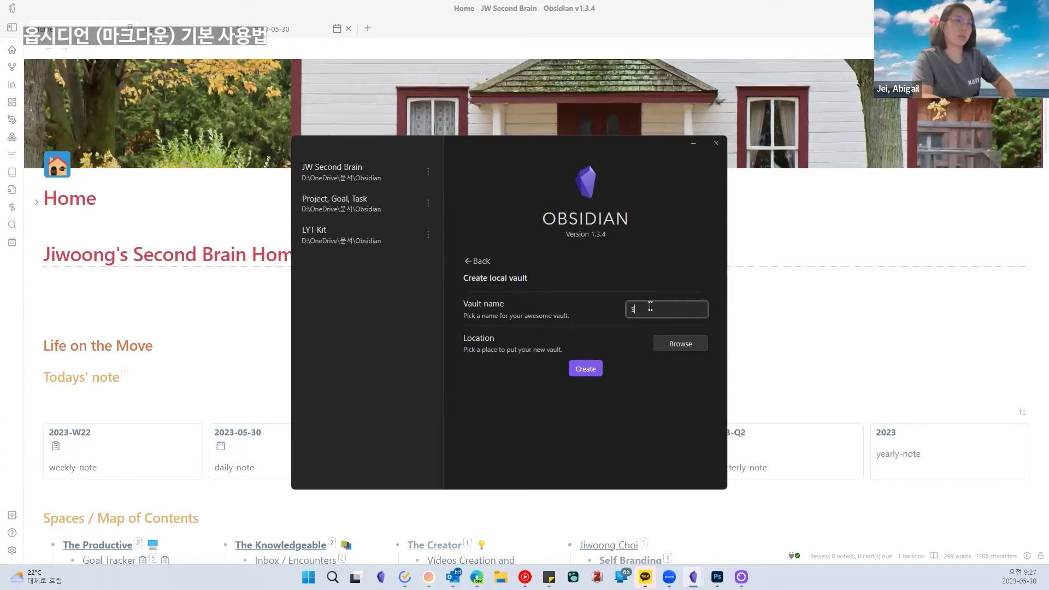
pyautogui.write('uper Duper')
# Step: Create the vault inside a new folder named Super Duper within the Obsidian folder
pyautogui.click(677, 342)
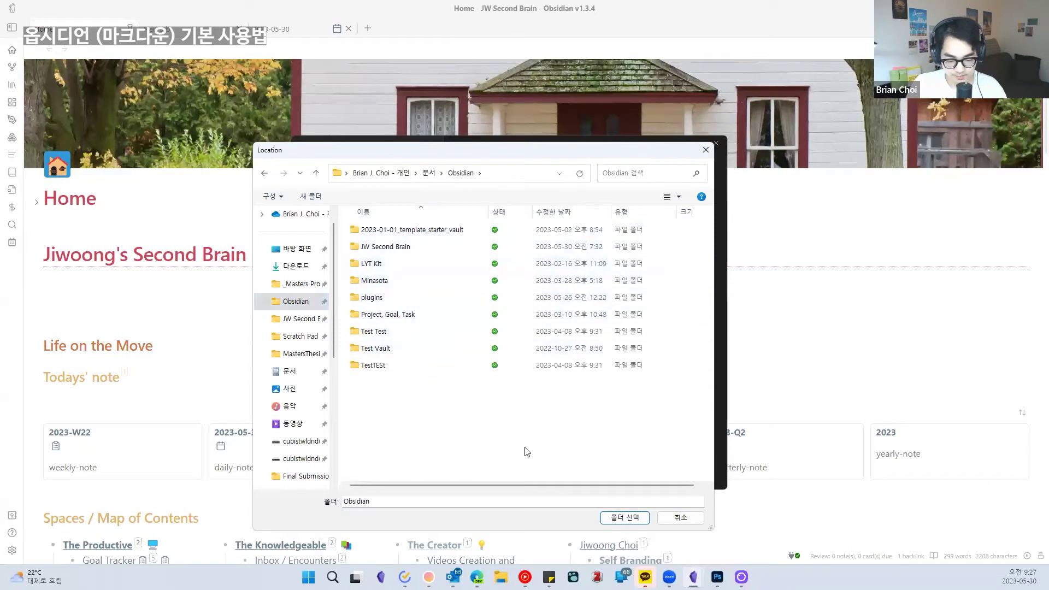
pyautogui.click(308, 197)
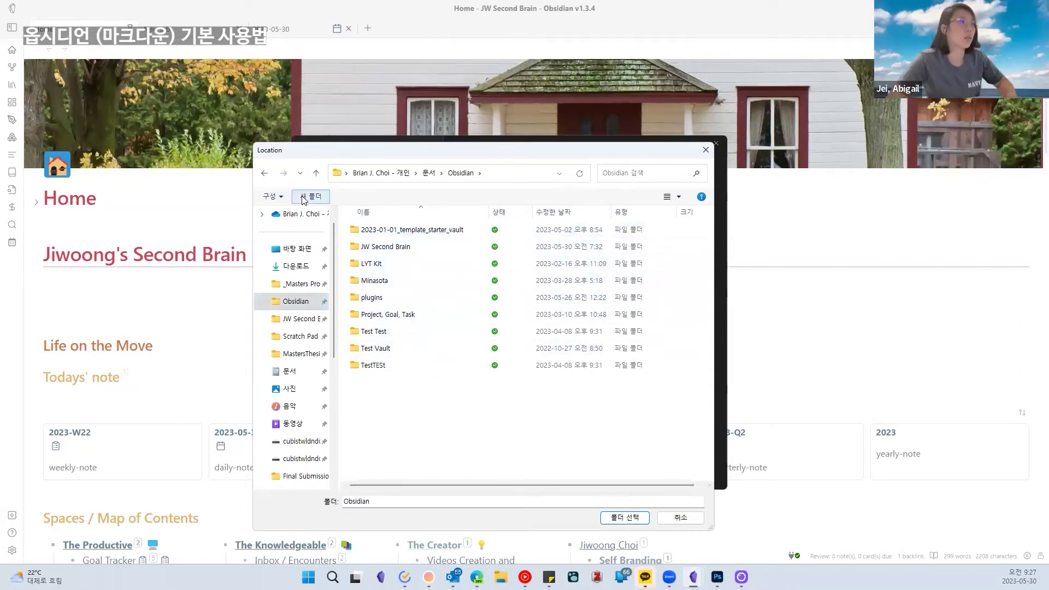
pyautogui.write('ㅇ')
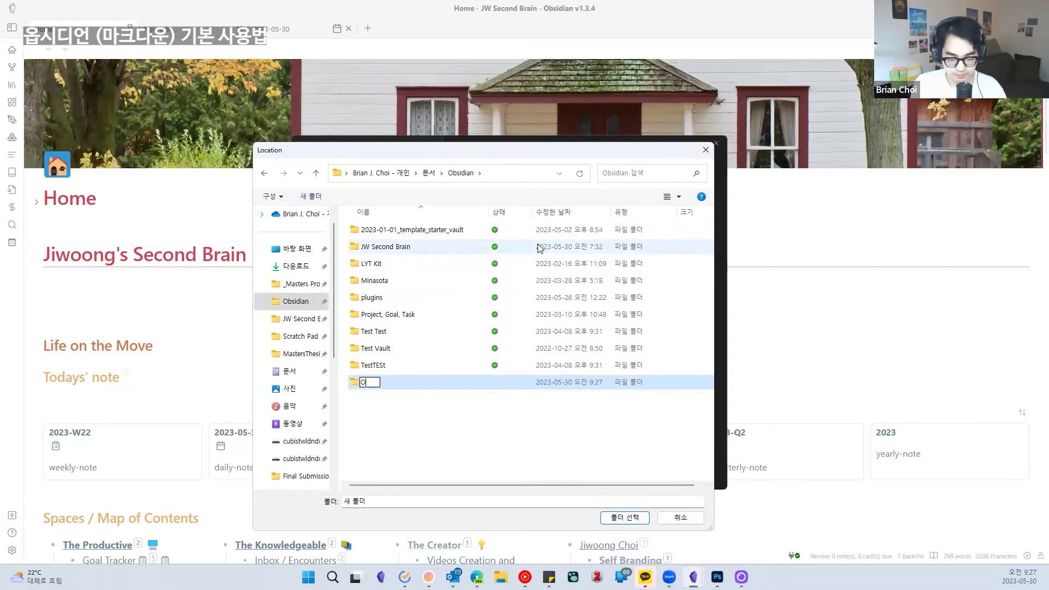
pyautogui.write('bsidi')
pyautogui.press('BackSpace')
pyautogui.press('BackSpace')
pyautogui.press('BackSpace')
pyautogui.press('BackSpace')
pyautogui.press('BackSpace')
pyautogui.press('BackSpace')
pyautogui.write('Super Duper')
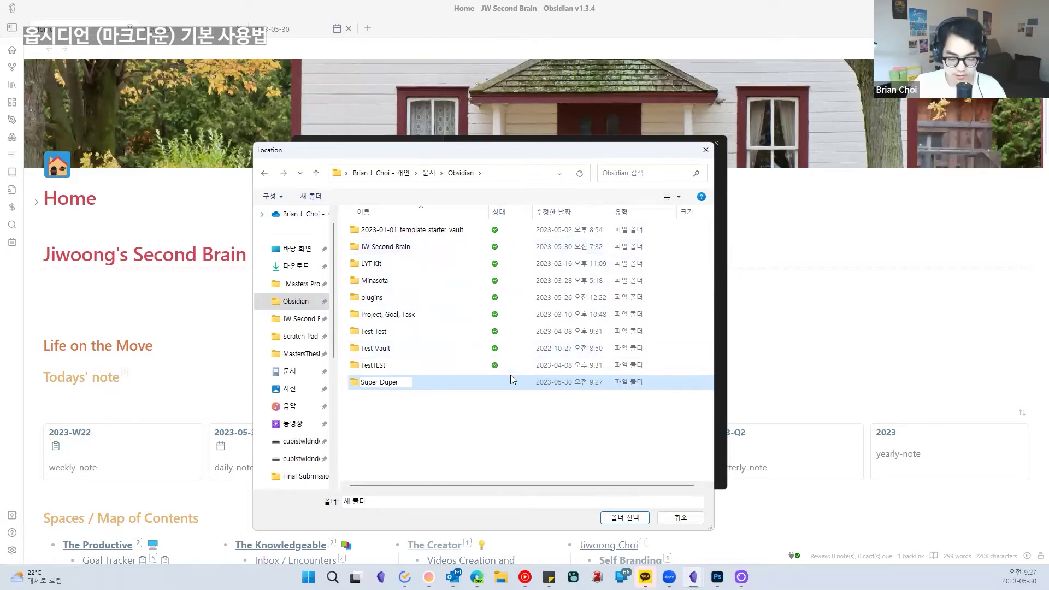
pyautogui.press('Return')
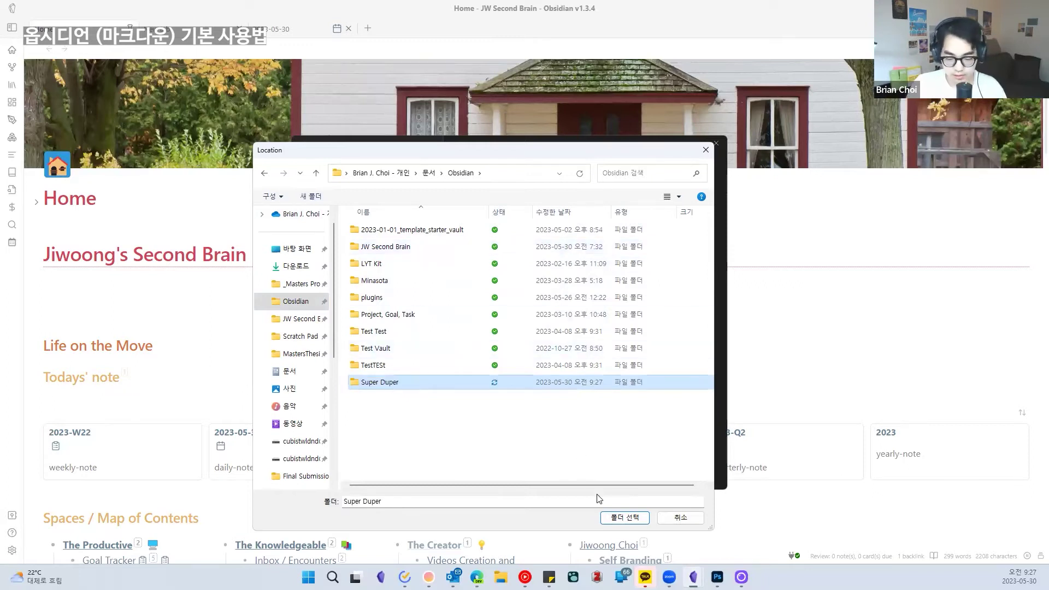
pyautogui.click(624, 519)
pyautogui.click(598, 380)
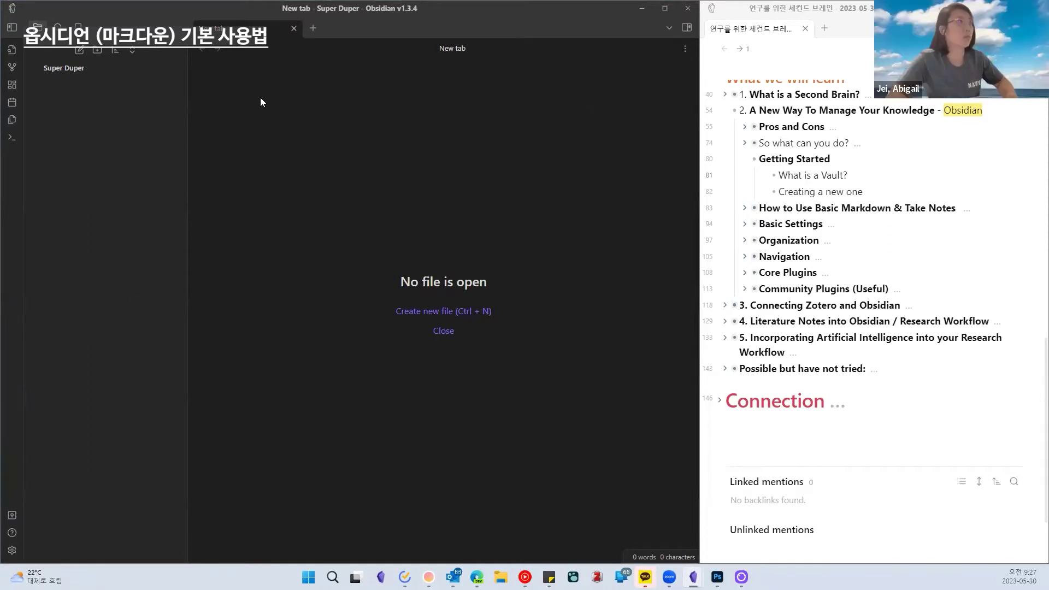
# Step: Expand the "How to Use Basic Markdown & Take Notes" section in the lecture outline note
pyautogui.scroll(1, 862, 344)
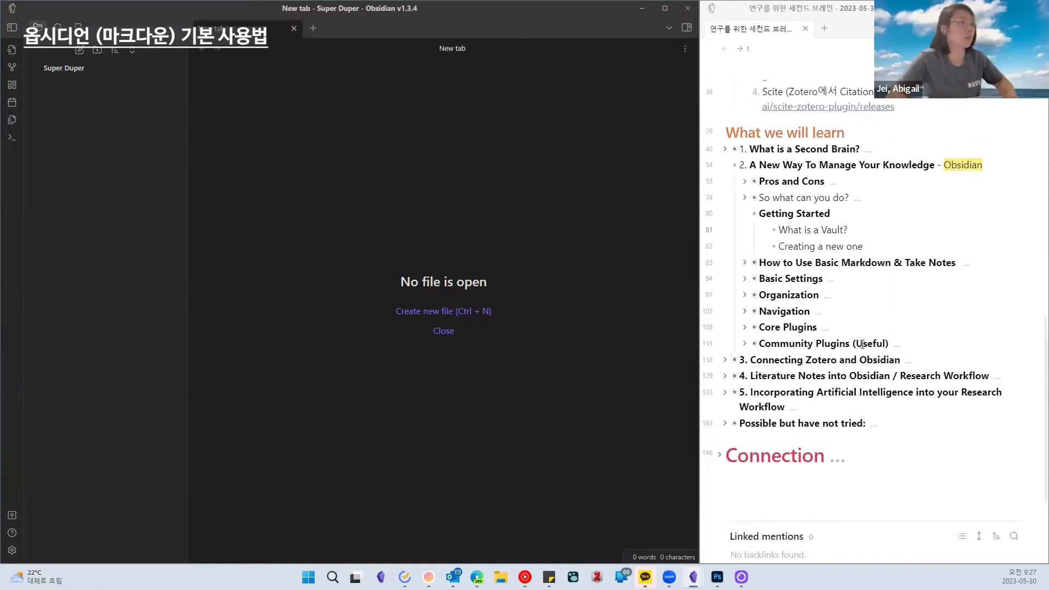
pyautogui.click(851, 233)
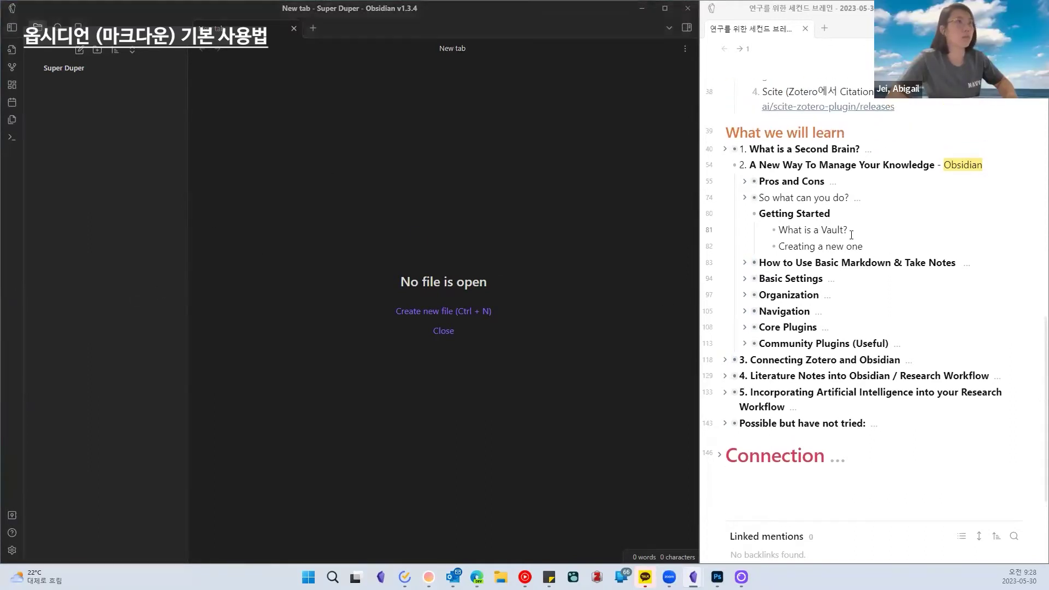
pyautogui.click(744, 261)
pyautogui.click(381, 273)
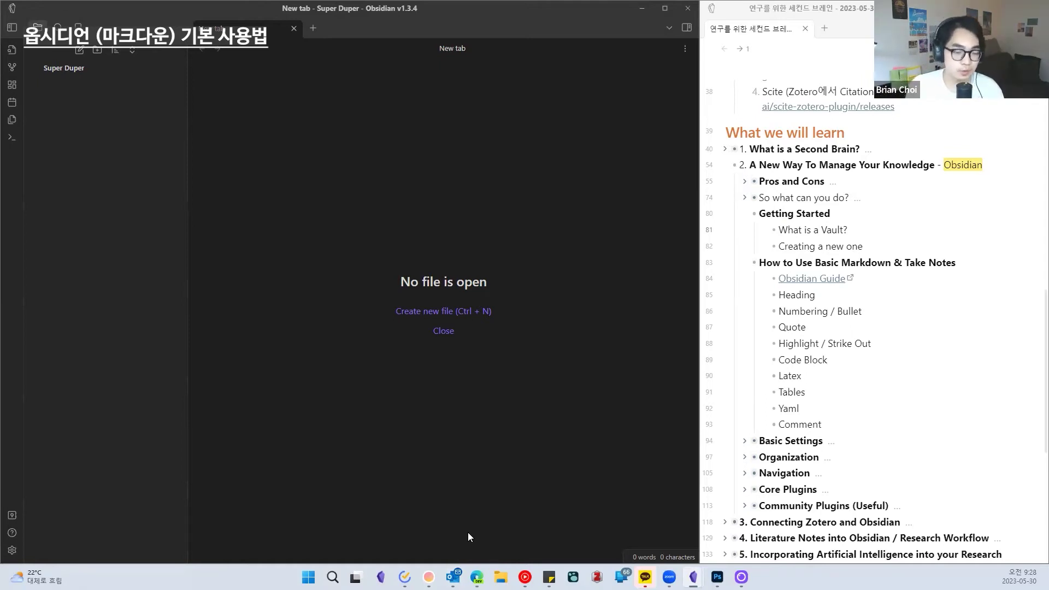
pyautogui.click(869, 296)
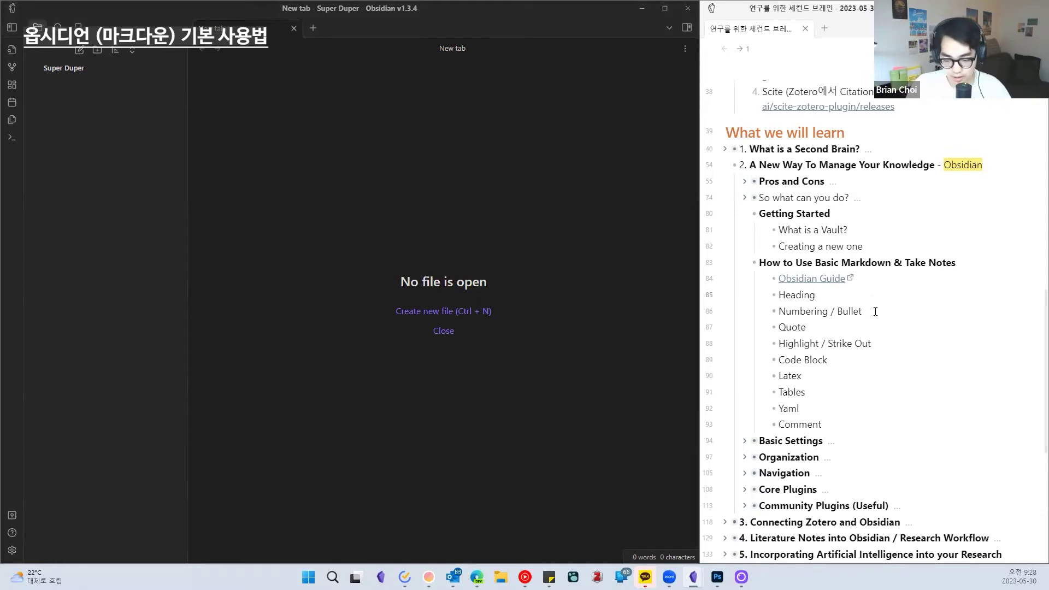
pyautogui.click(939, 266)
# Step: Try collapsing and expanding both sidebars of the Super Duper vault, leaving both open
pyautogui.click(514, 221)
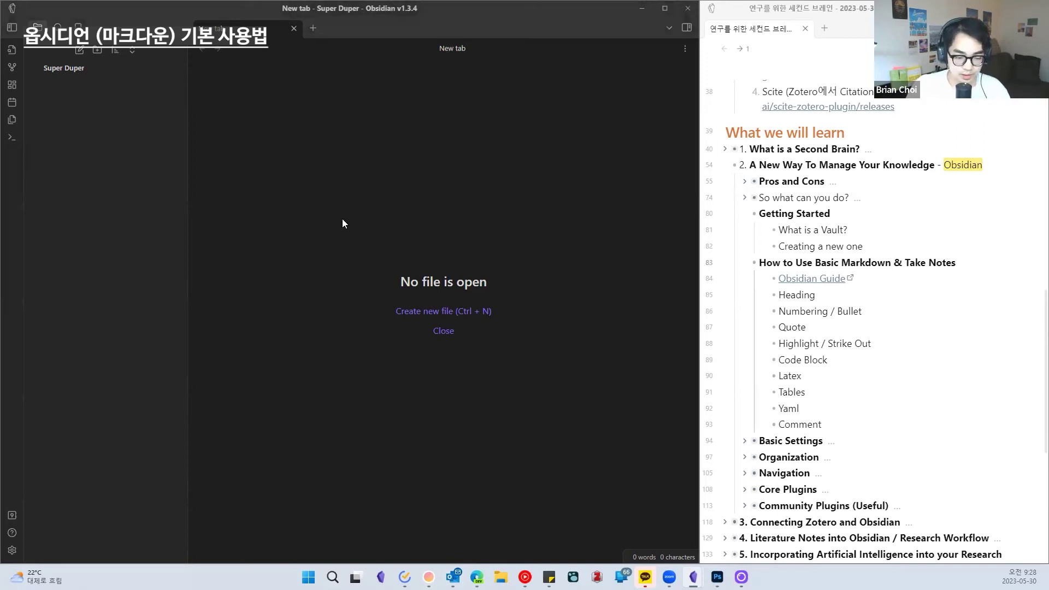
pyautogui.click(687, 27)
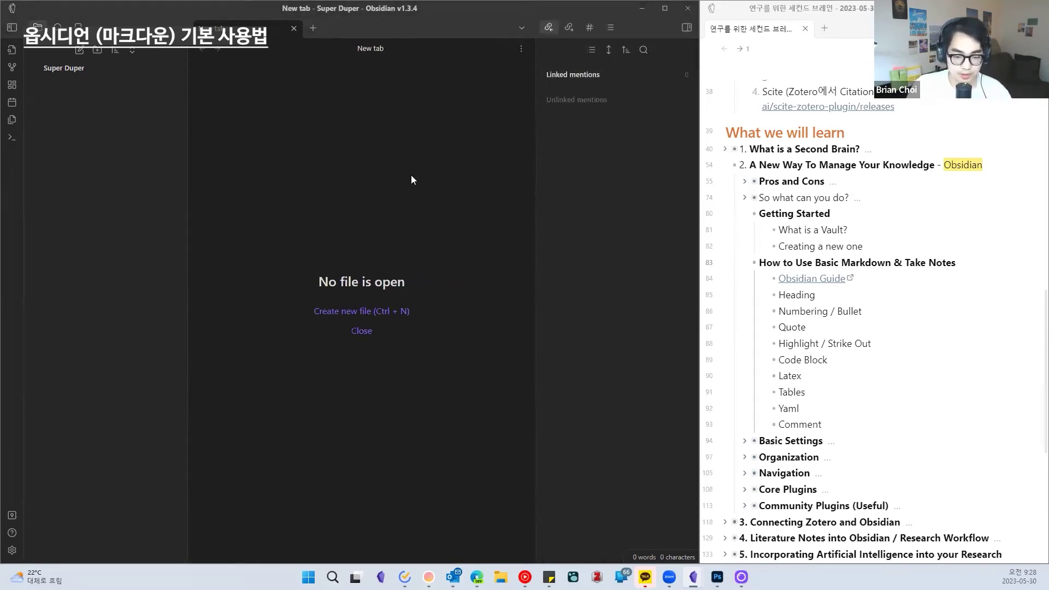
pyautogui.click(687, 27)
pyautogui.click(687, 27)
pyautogui.click(12, 27)
pyautogui.click(12, 27)
pyautogui.click(687, 28)
pyautogui.click(687, 27)
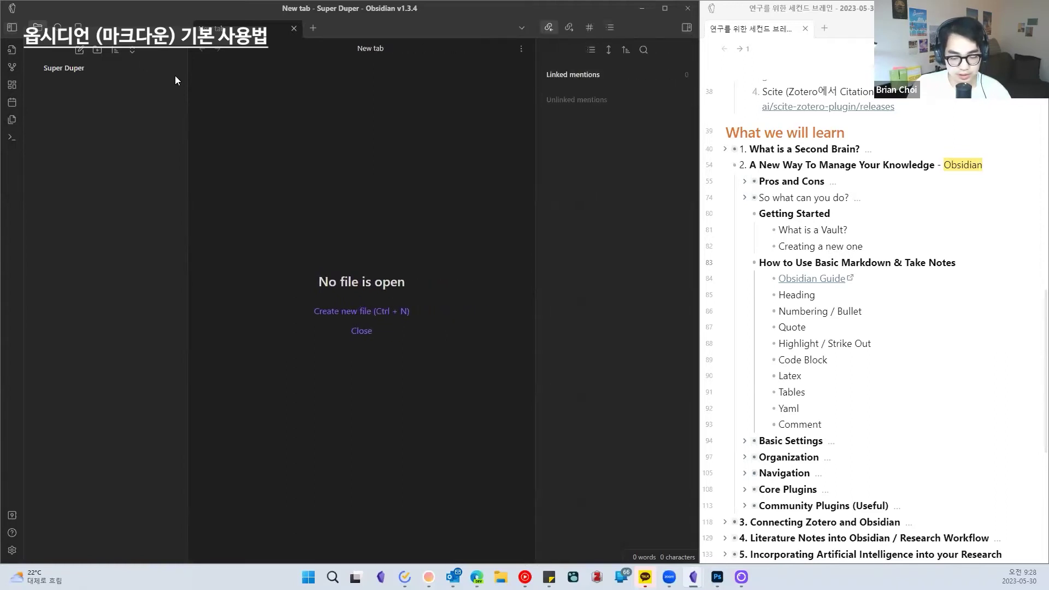
pyautogui.click(12, 27)
pyautogui.click(687, 27)
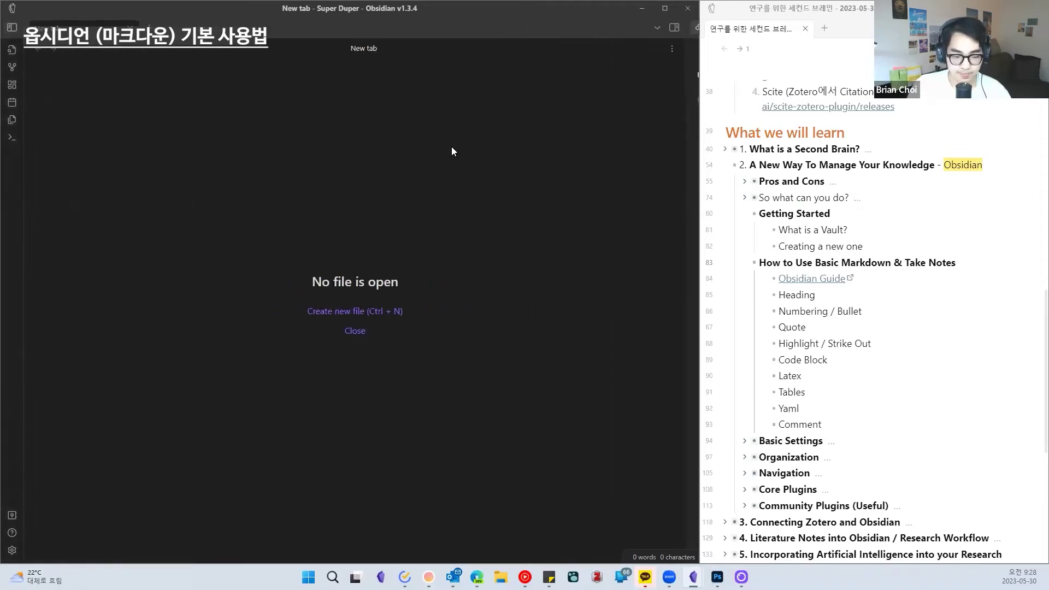
pyautogui.click(12, 28)
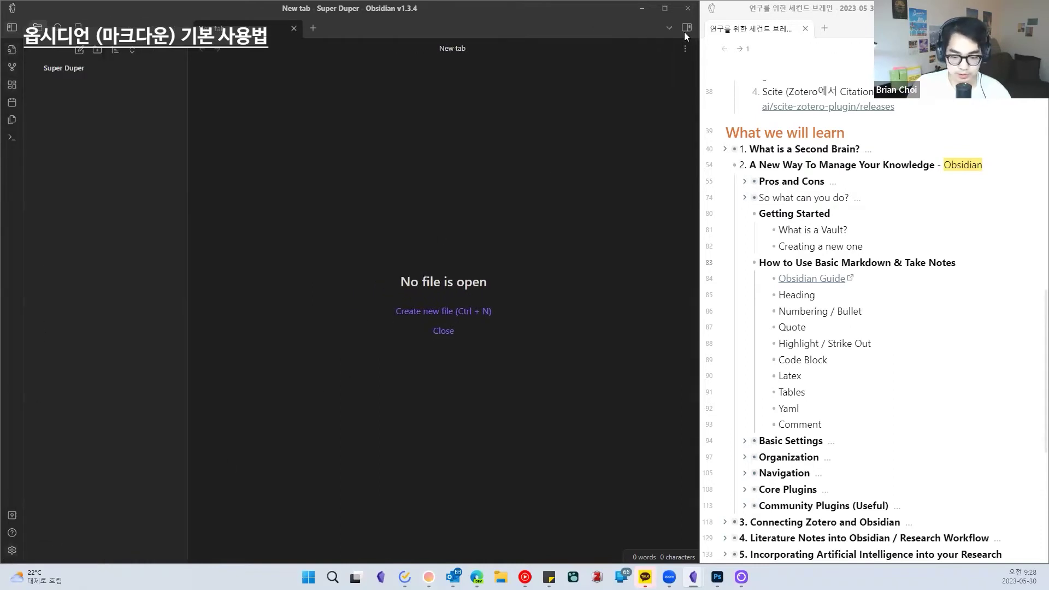
pyautogui.click(686, 28)
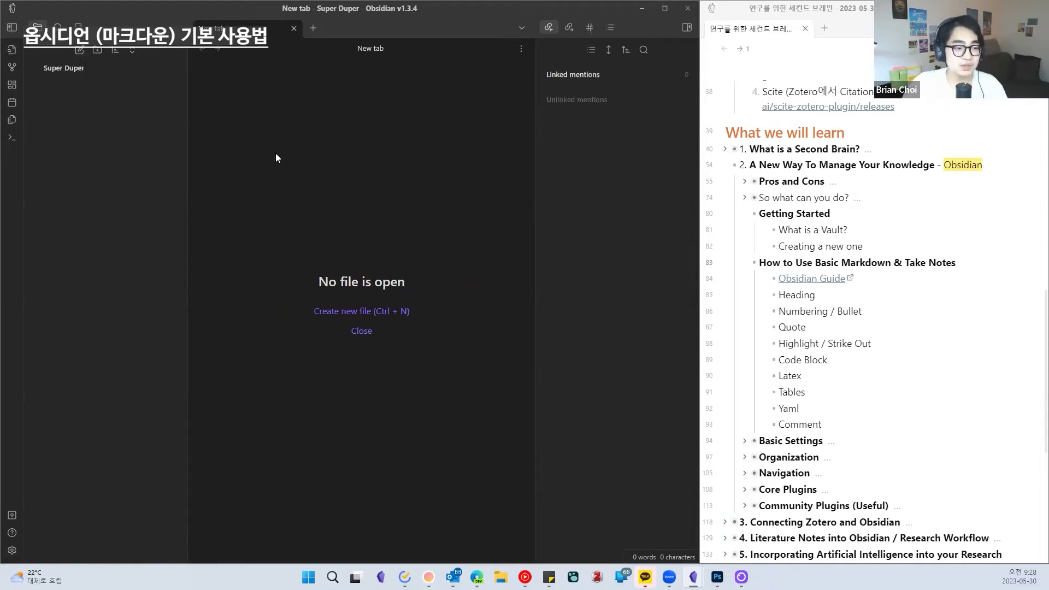
# Step: Create a new note in the Super Duper vault and hide the backlinks sidebar
pyautogui.hotkey('ctrl', 'n')
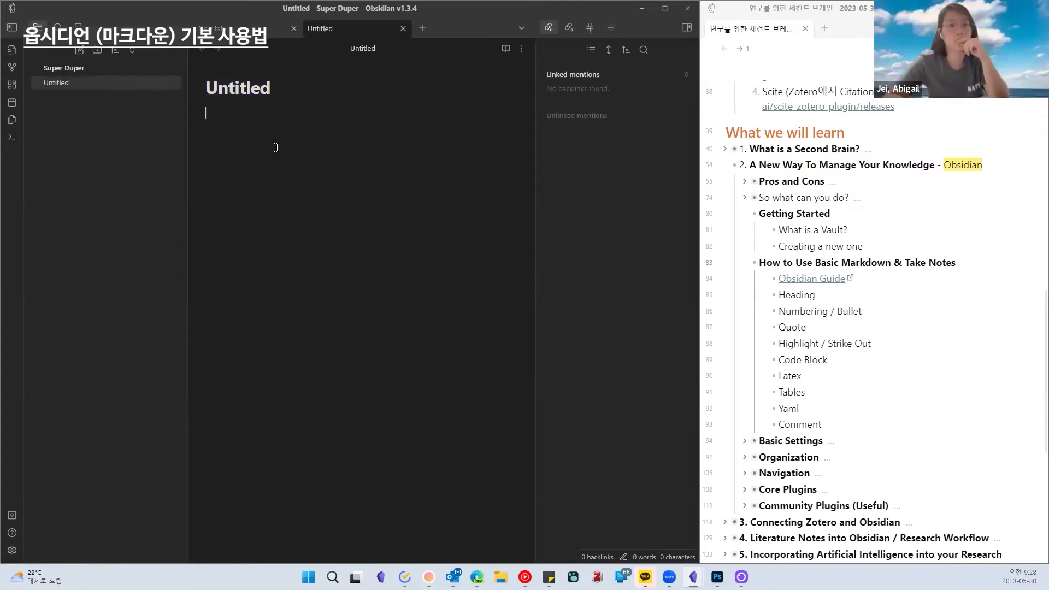
pyautogui.click(685, 28)
pyautogui.click(529, 124)
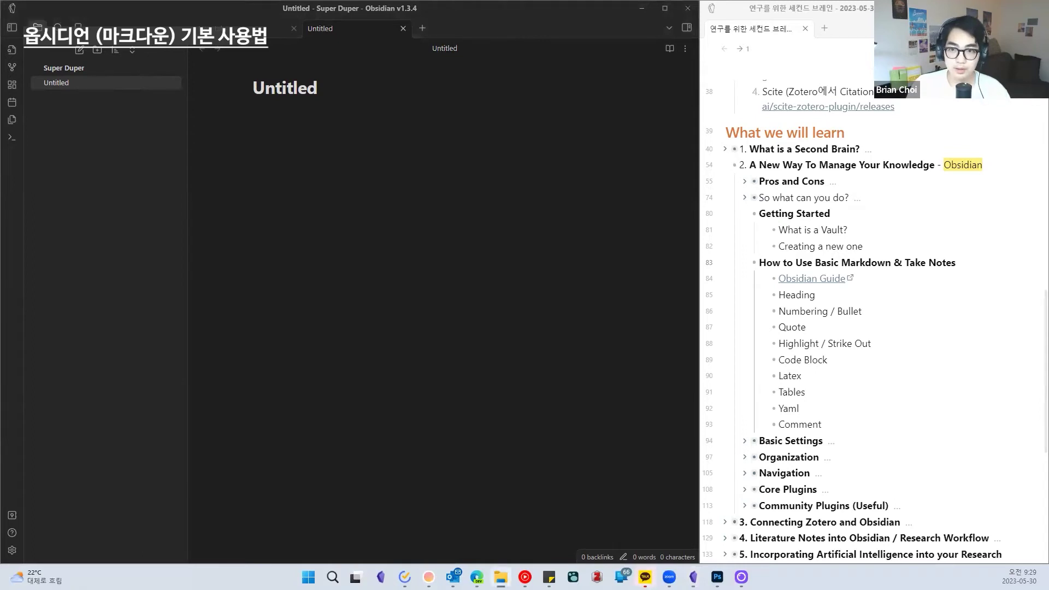
# Step: Switch to File Explorer and open the inner Super Duper vault folder under Obsidian to view its files
pyautogui.press('super+e')
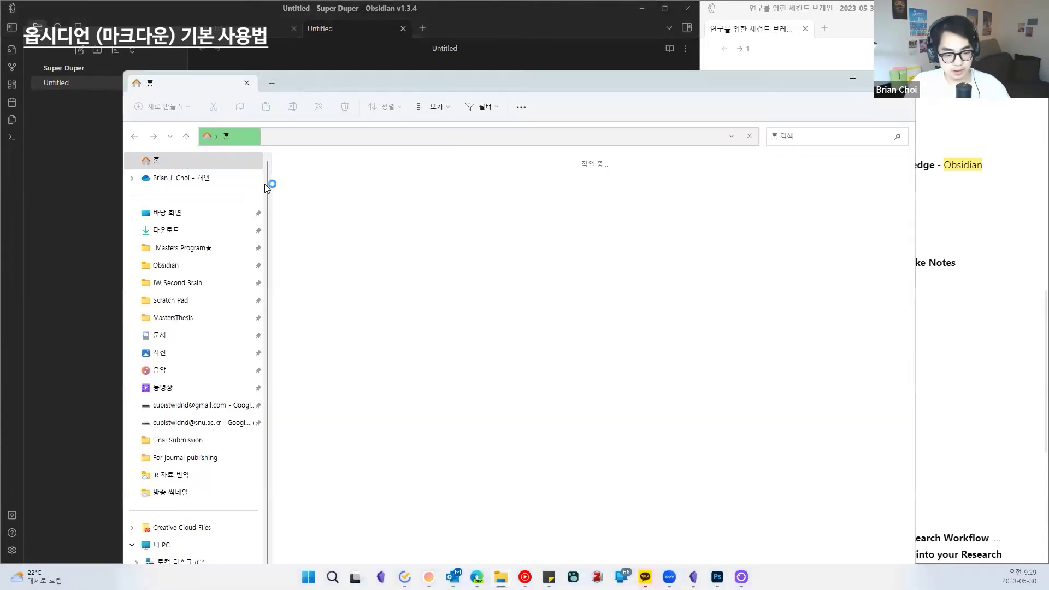
pyautogui.click(215, 264)
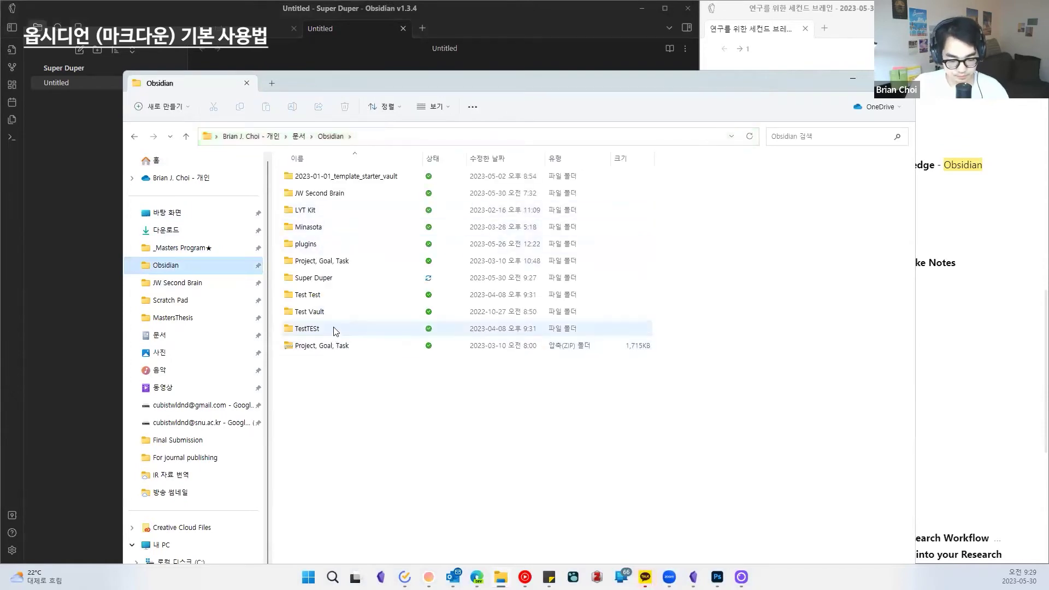
pyautogui.doubleClick(334, 279)
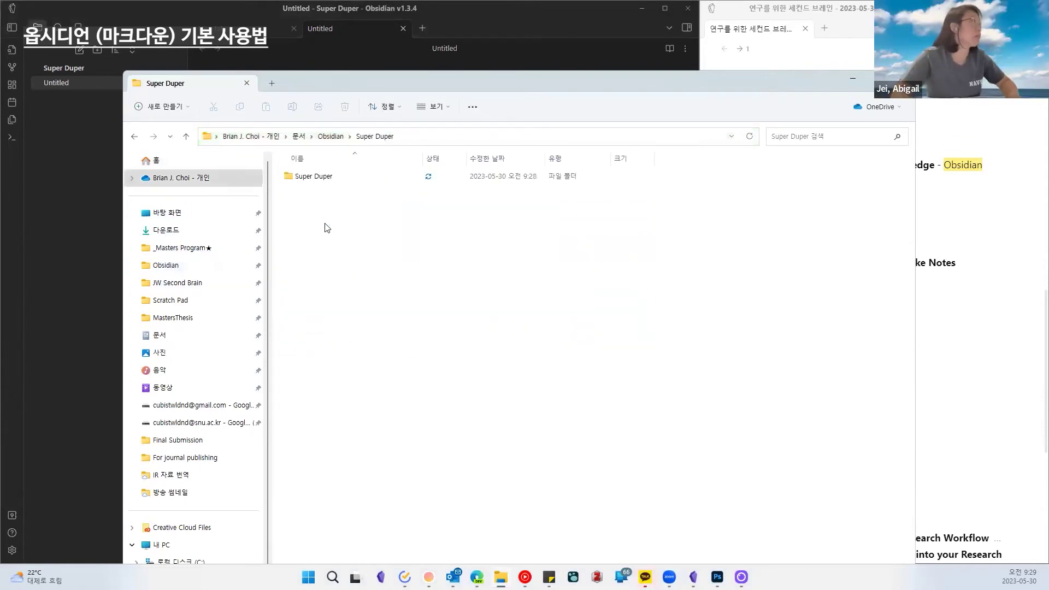
pyautogui.doubleClick(330, 180)
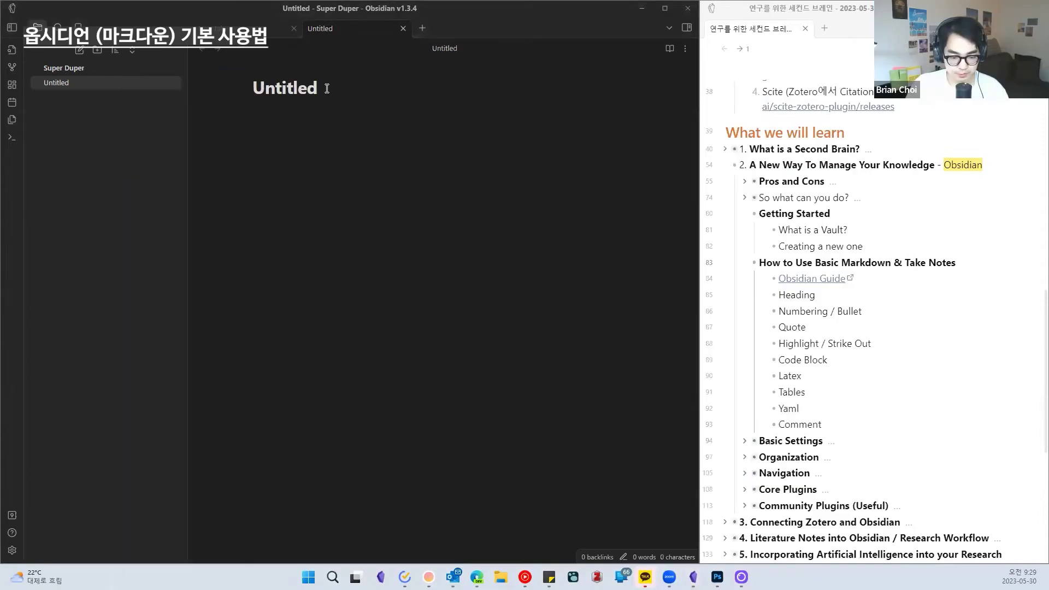
# Step: Replace the untitled note's title with "How to take notes on Markdown"
pyautogui.moveTo(327, 89); pyautogui.dragTo(240, 88)
pyautogui.write('f')
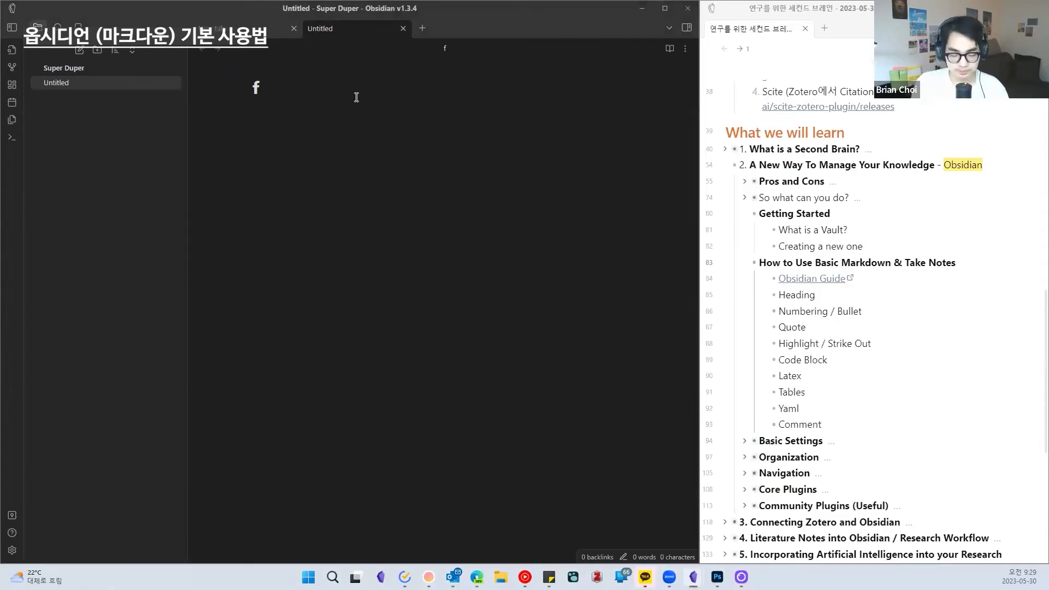
pyautogui.press('BackSpace')
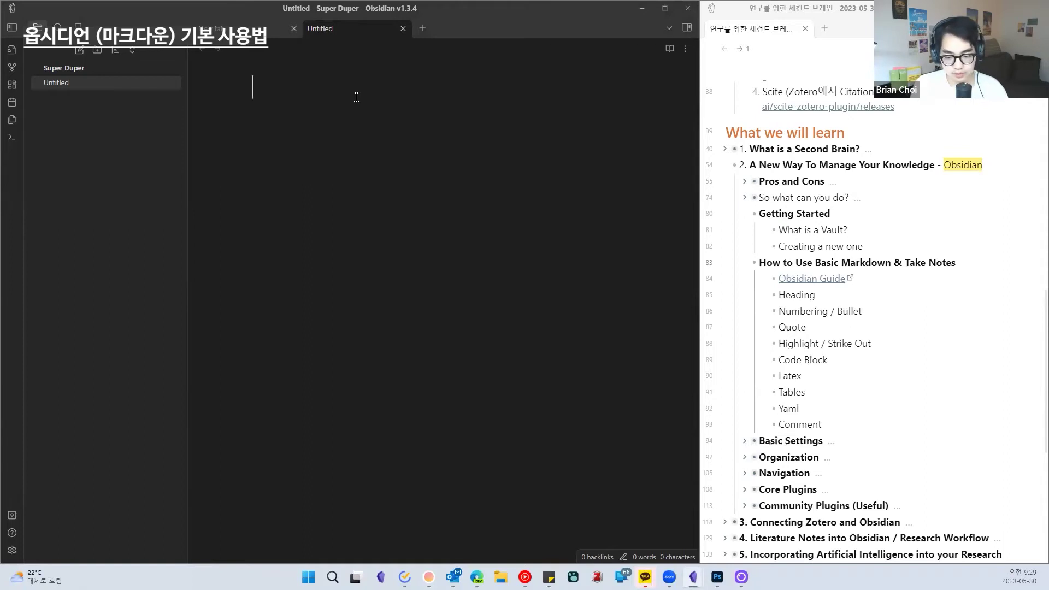
pyautogui.write('MA')
pyautogui.press('BackSpace')
pyautogui.press('BackSpace')
pyautogui.write('How')
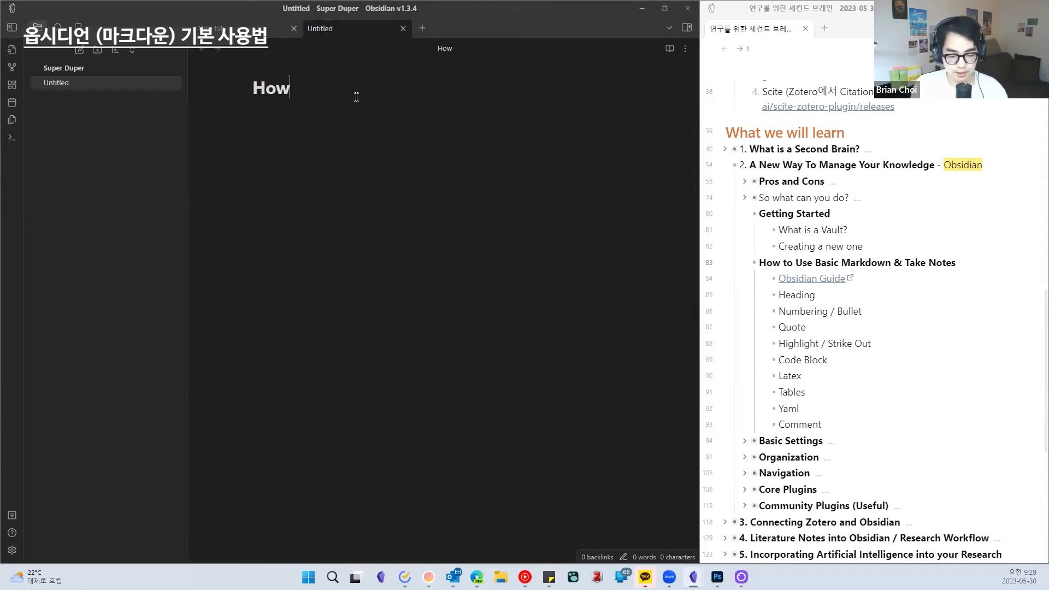
pyautogui.write(' to take notes on Markdown')
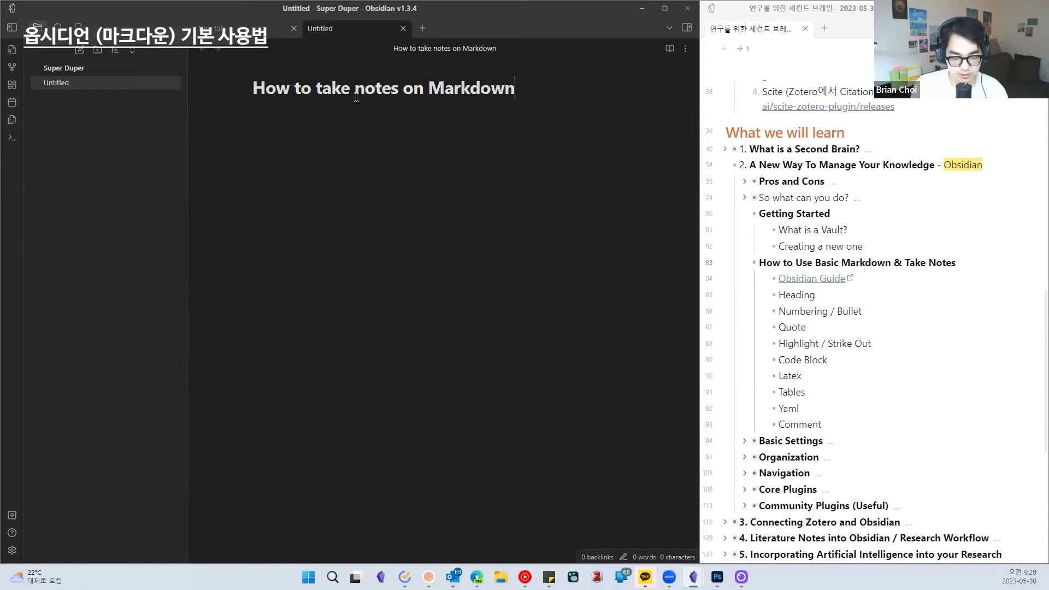
# Step: Confirm the note's title and start its body with a numbered list item reading "Heading"
pyautogui.press('Return')
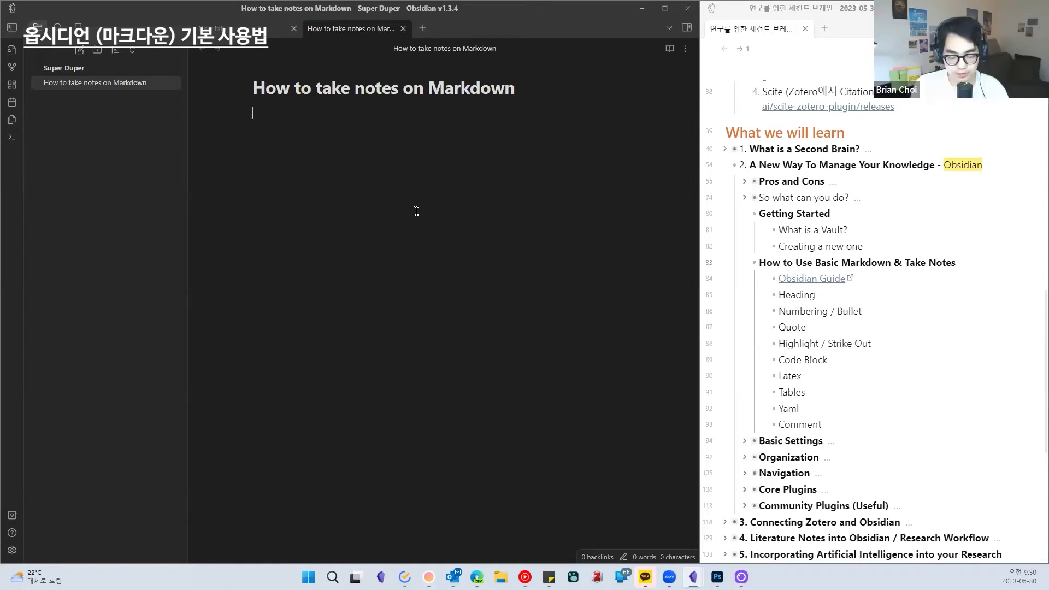
pyautogui.write('Heading')
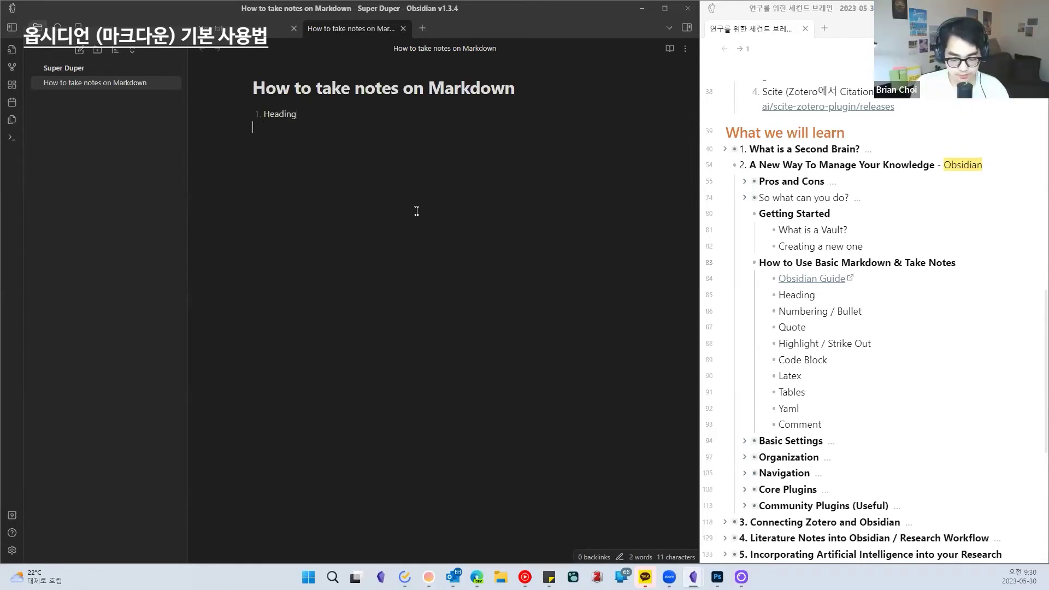
# Step: Open a new tab and split it off into its own pane beside the Markdown note
pyautogui.click(423, 27)
pyautogui.click(374, 26)
pyautogui.click(448, 27)
pyautogui.click(377, 27)
pyautogui.click(439, 29)
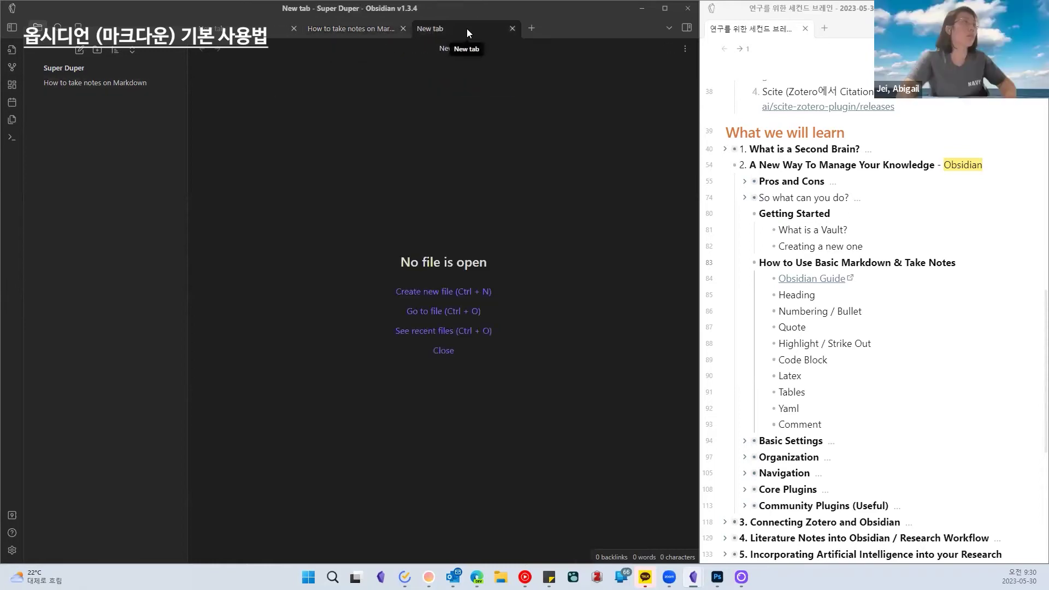
pyautogui.moveTo(455, 28); pyautogui.dragTo(550, 242)
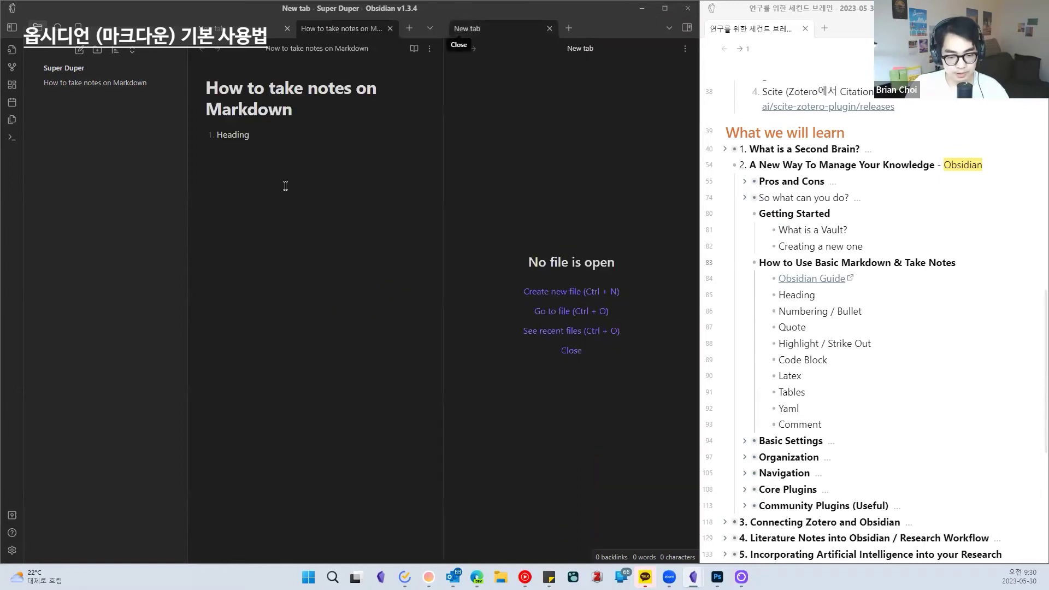
# Step: Hide the file sidebar and open "How to take notes on Markdown" in the empty pane too
pyautogui.click(11, 29)
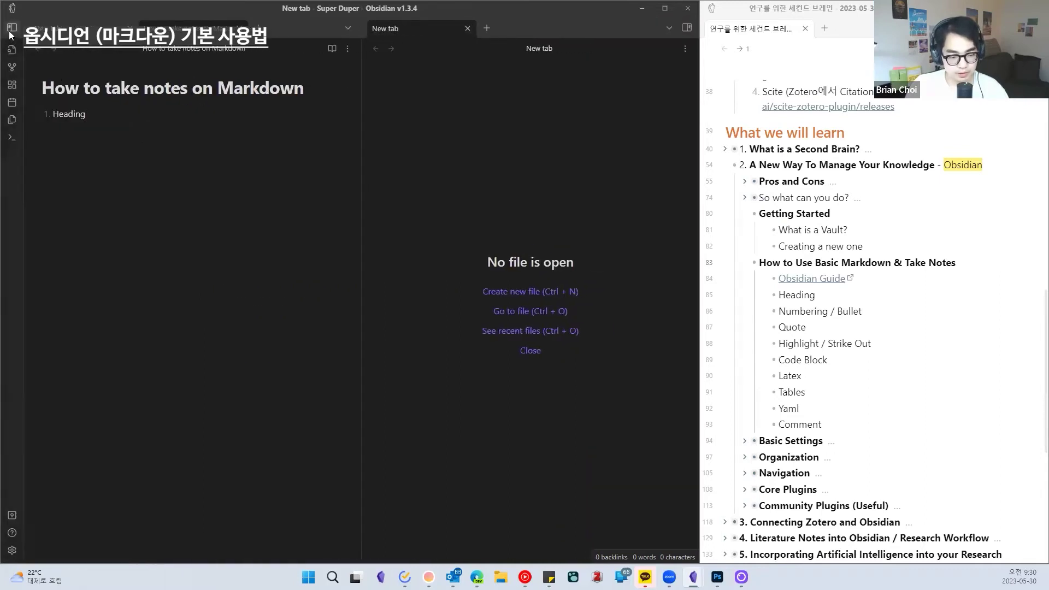
pyautogui.click(10, 29)
pyautogui.click(11, 31)
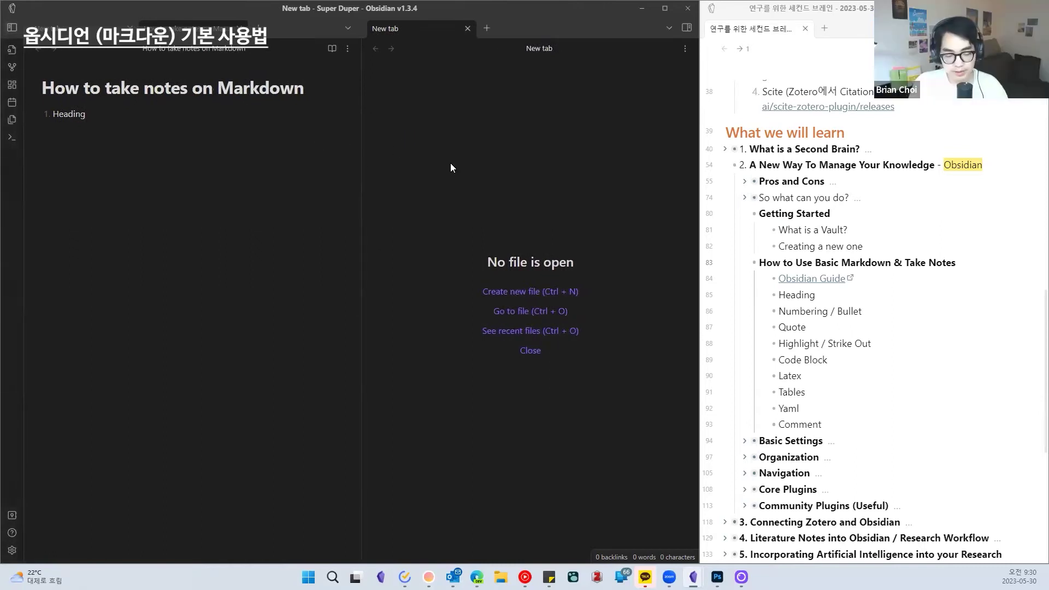
pyautogui.hotkey('ctrl', 'o')
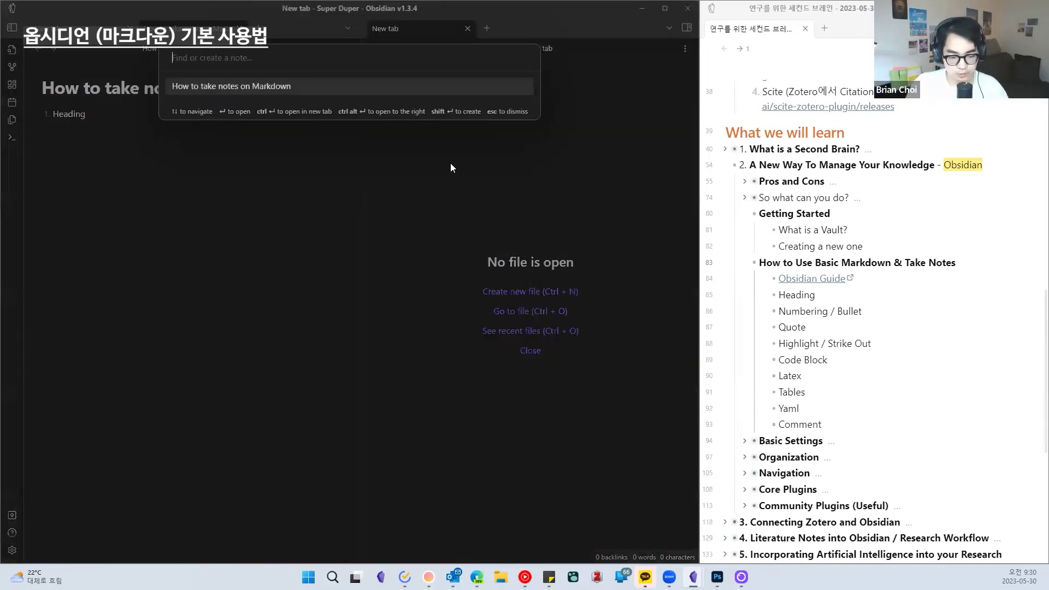
pyautogui.press('Return')
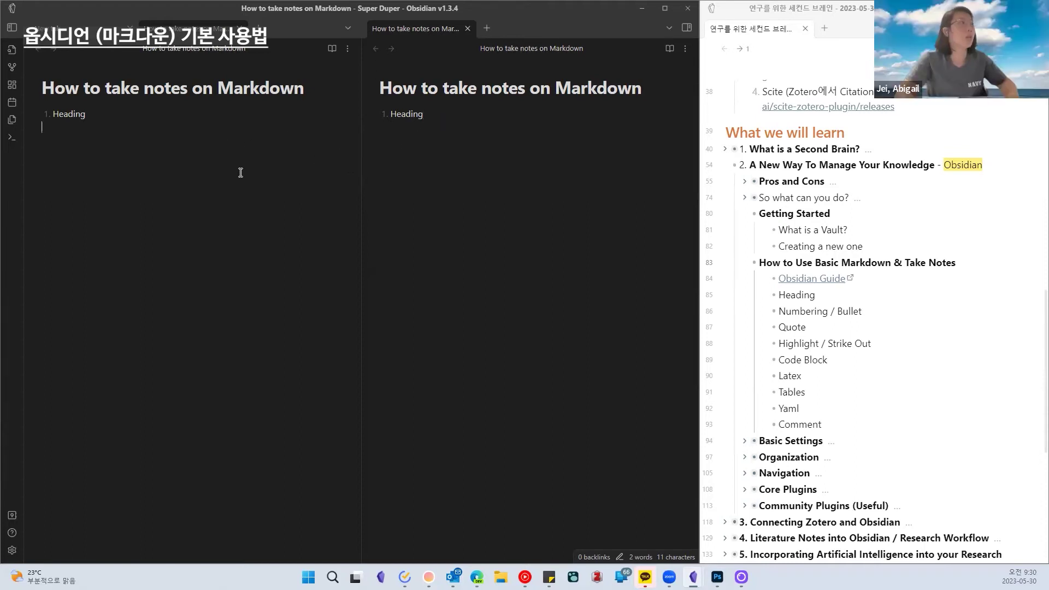
# Step: Switch the second copy of the note to Source mode
pyautogui.click(690, 49)
pyautogui.click(690, 50)
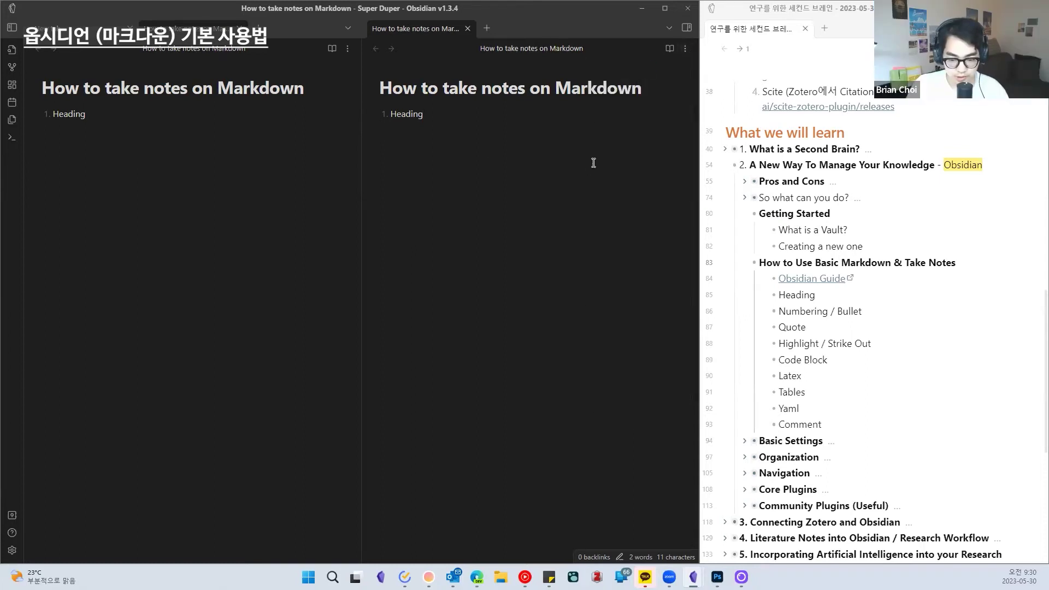
pyautogui.click(686, 51)
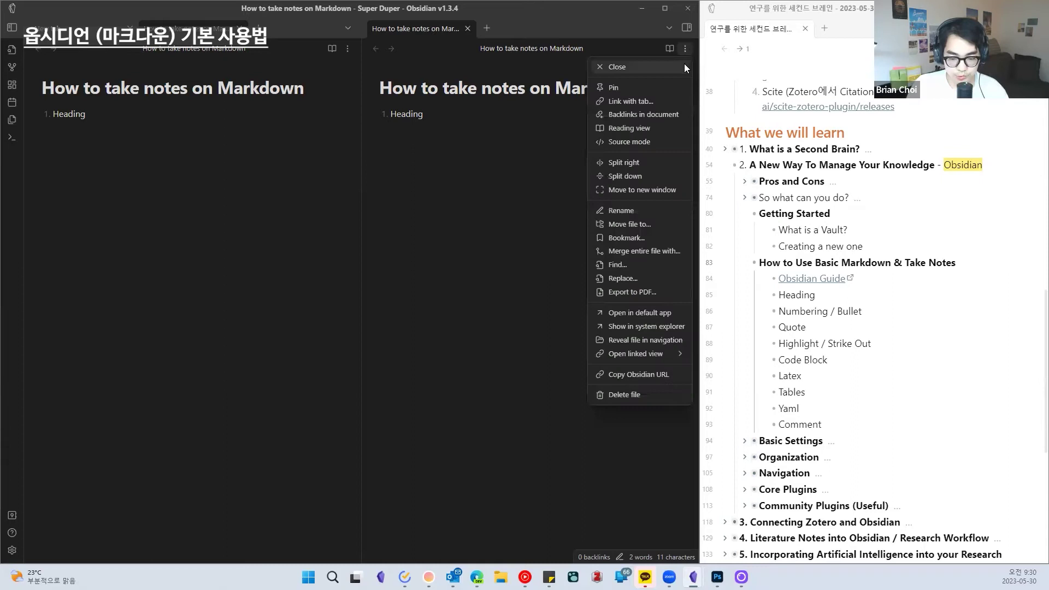
pyautogui.click(654, 144)
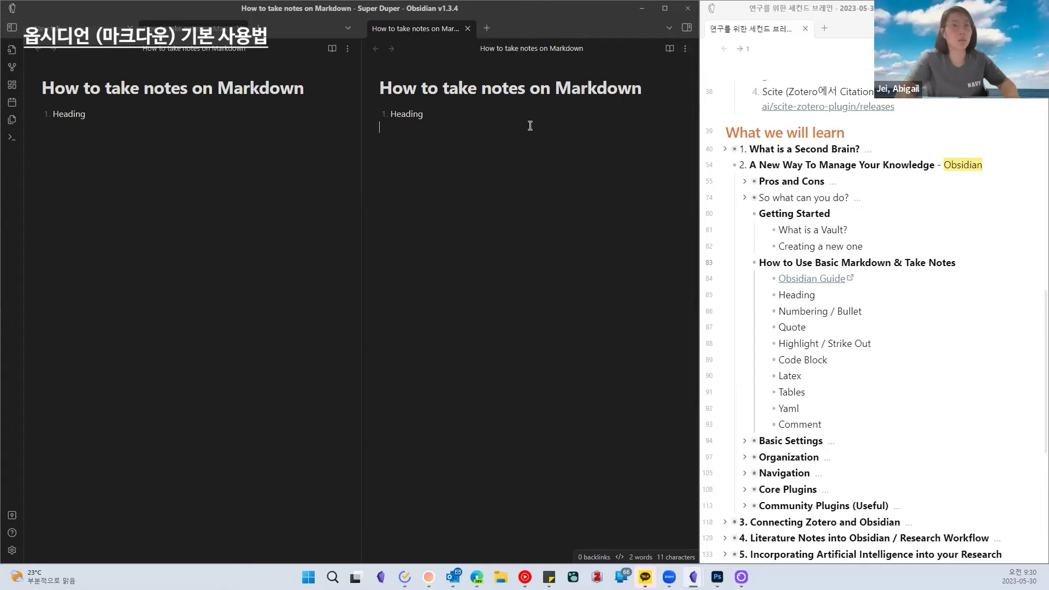
# Step: Add sample lines to the live preview copy: "aasdf", a level-1 heading "asdf" and three plain "asdf" lines
pyautogui.write('aasdf')
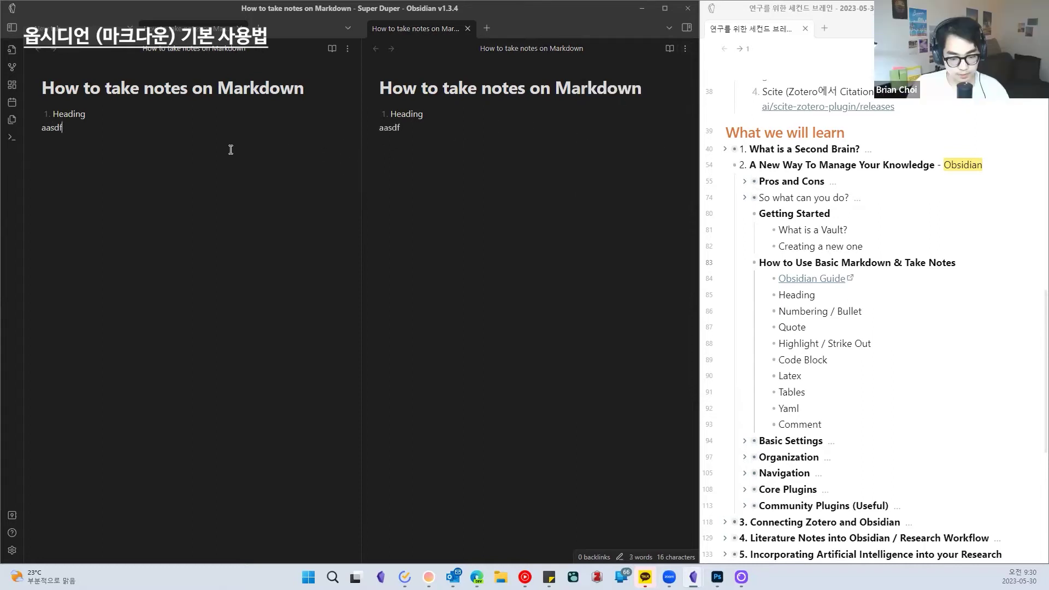
pyautogui.press('Return')
pyautogui.write('# asdf')
pyautogui.press('Return')
pyautogui.write('asdf')
pyautogui.press('Return')
pyautogui.write('asdf')
pyautogui.press('Return')
pyautogui.write('asdf')
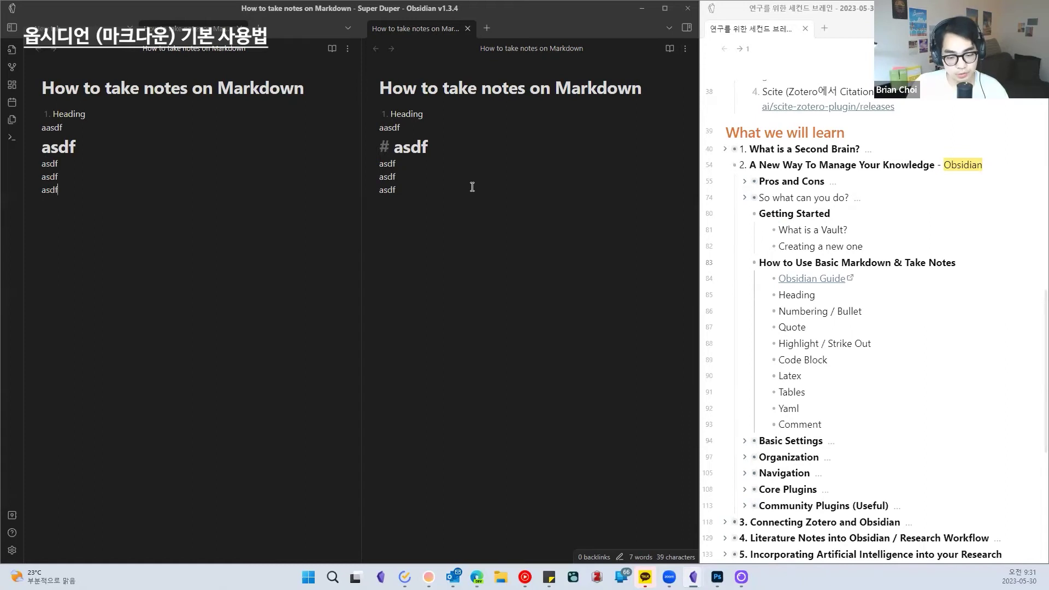
# Step: Compare the view options of the source mode pane and the live preview pane without changing them
pyautogui.click(463, 159)
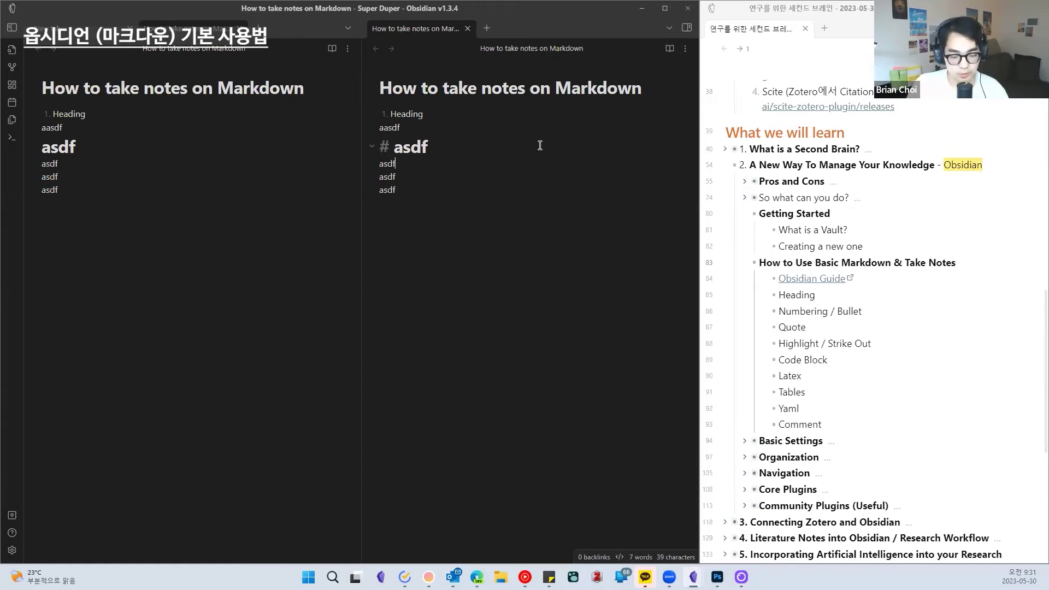
pyautogui.click(685, 49)
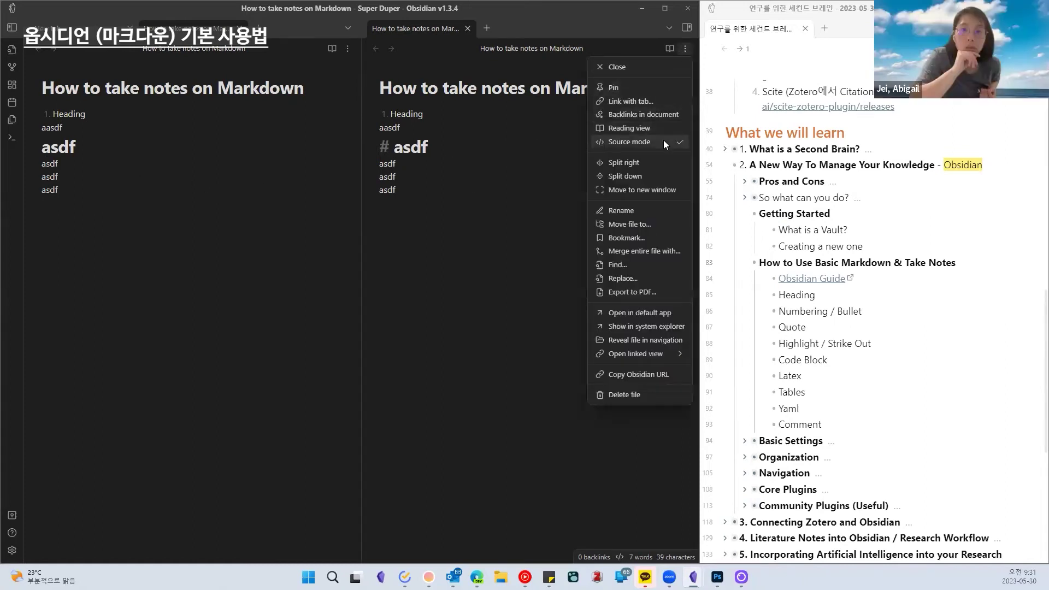
pyautogui.click(529, 169)
pyautogui.click(171, 201)
pyautogui.click(154, 179)
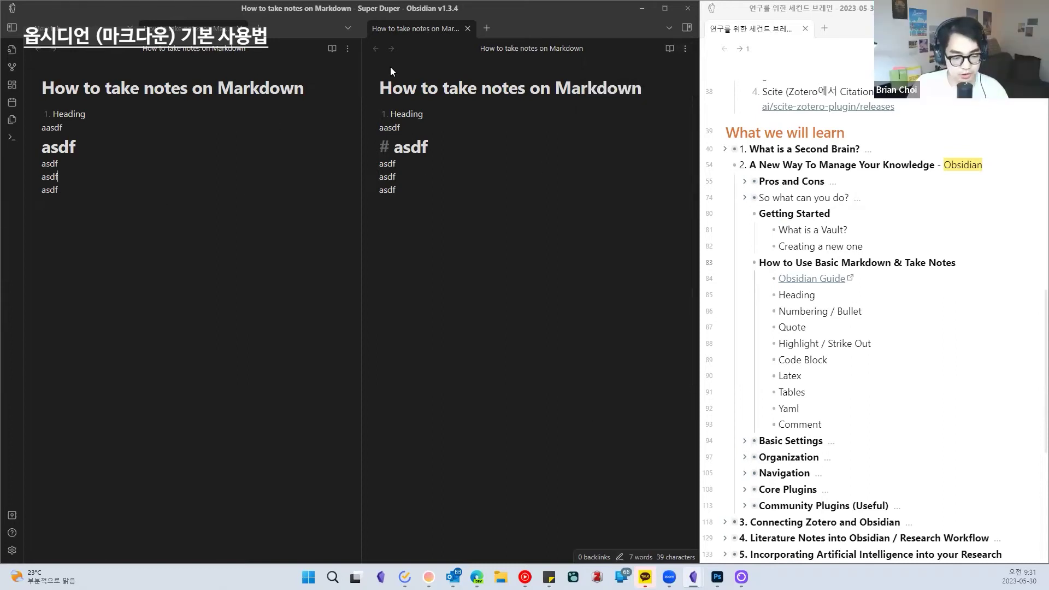
pyautogui.click(349, 49)
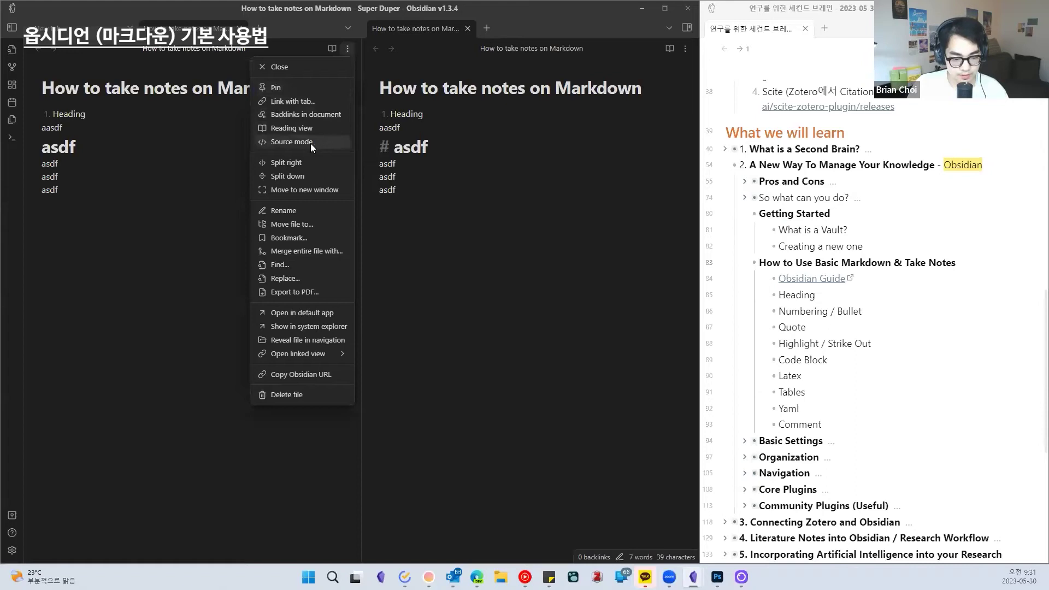
pyautogui.click(238, 153)
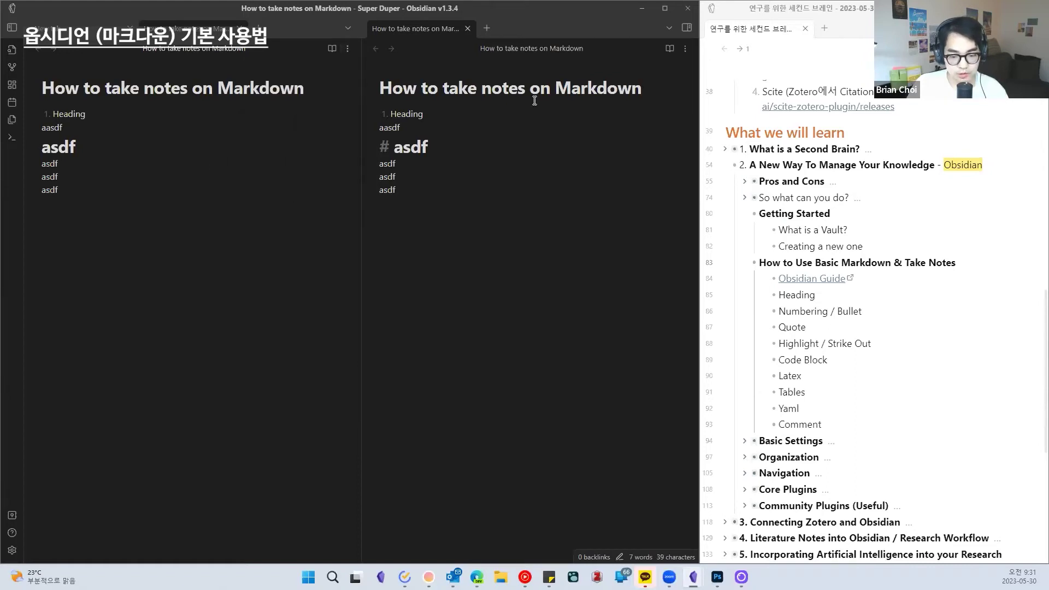
# Step: Try the reading view in the source mode pane and return it to editing
pyautogui.click(669, 49)
pyautogui.moveTo(407, 180)
pyautogui.mouseDown()
pyautogui.moveTo(422, 112)
pyautogui.moveTo(419, 146)
pyautogui.moveTo(517, 210)
pyautogui.moveTo(564, 183)
pyautogui.mouseUp()
pyautogui.click(671, 50)
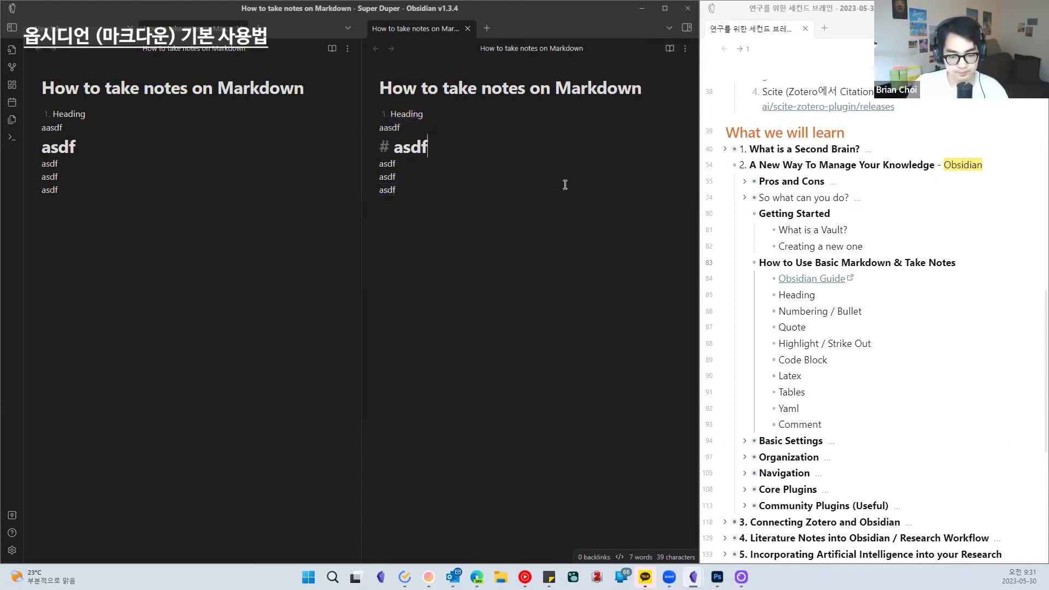
# Step: Replace all of the note's sample body text with a level-1 Markdown heading reading "Heading 1"
pyautogui.moveTo(59, 192); pyautogui.dragTo(62, 119)
pyautogui.press('BackSpace')
pyautogui.write('# Hea')
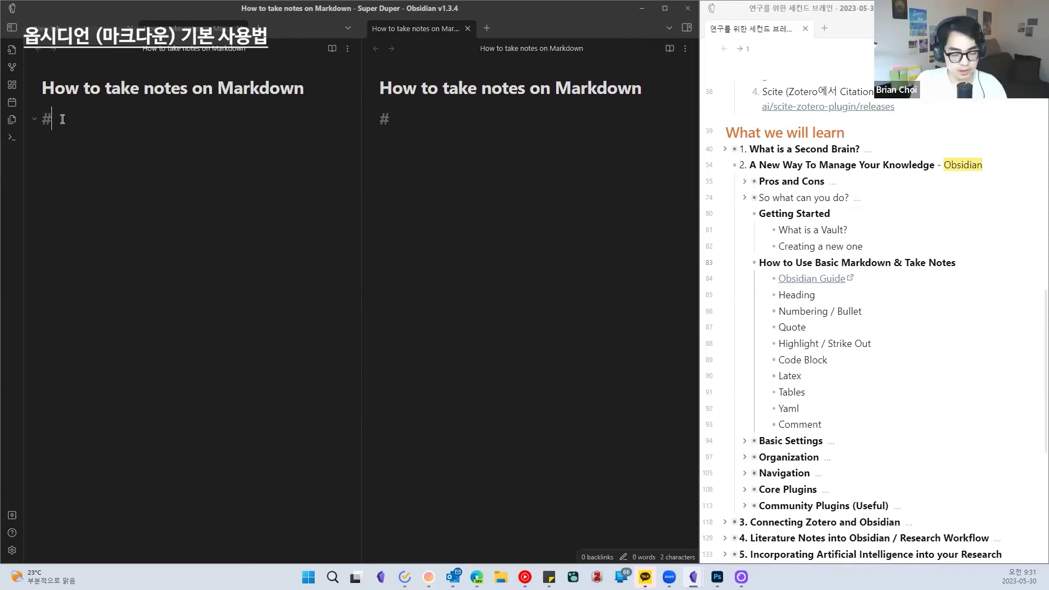
pyautogui.press('BackSpace')
pyautogui.press('BackSpace')
pyautogui.press('BackSpace')
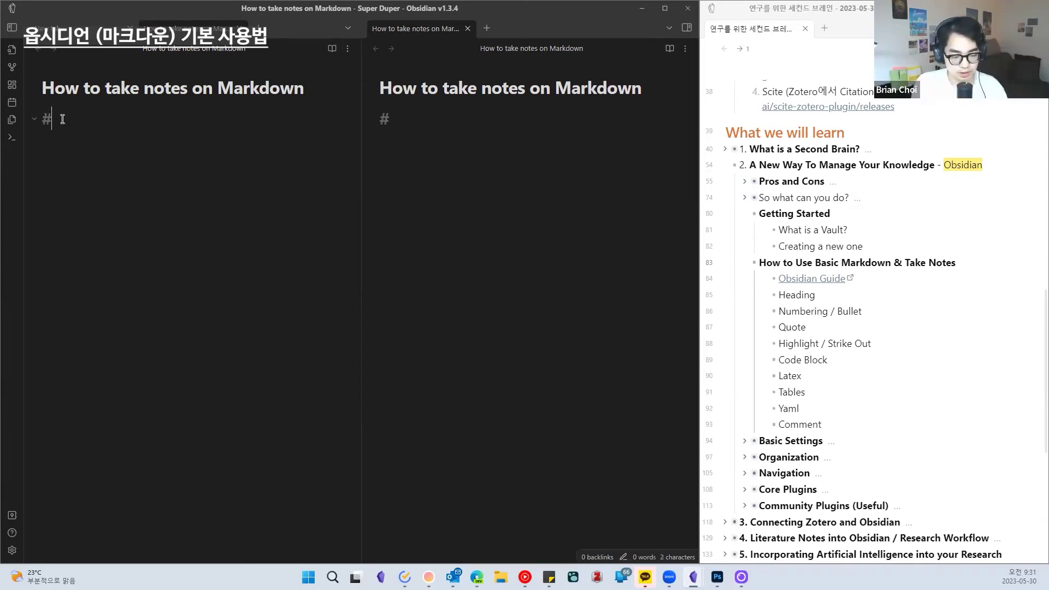
pyautogui.write('Heading 1')
# Step: Add a level-2 heading "Heading 2" and a level-3 heading "Heading 3" below Heading 1
pyautogui.press('Return')
pyautogui.write('## Heading 2')
pyautogui.press('Return')
pyautogui.write('H')
pyautogui.press('BackSpace')
pyautogui.write('## Headi')
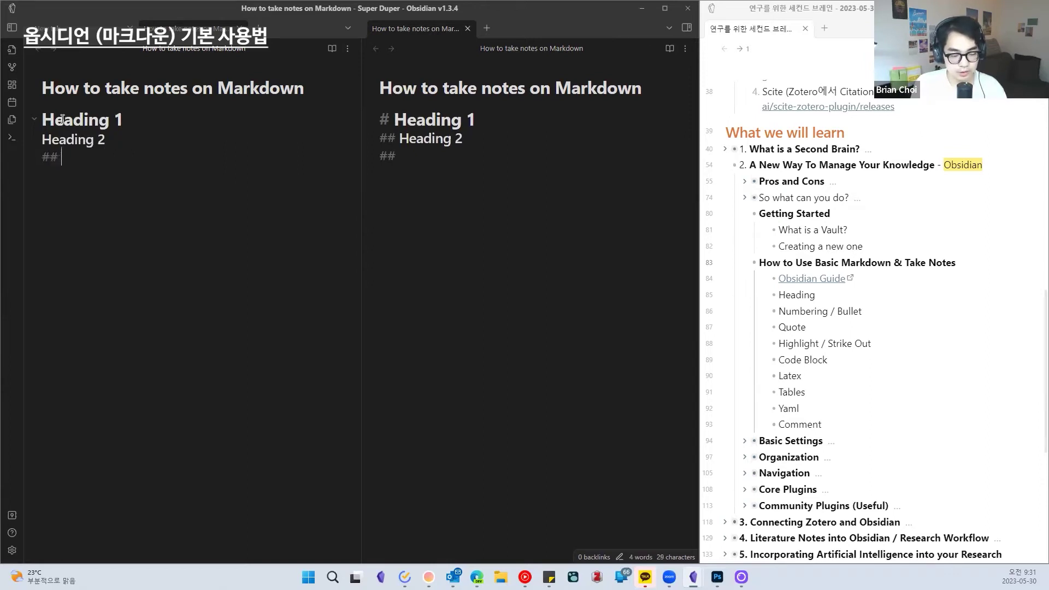
pyautogui.press('BackSpace')
pyautogui.press('BackSpace')
pyautogui.press('BackSpace')
pyautogui.press('BackSpace')
pyautogui.press('BackSpace')
pyautogui.press('BackSpace')
pyautogui.write('# Heading 3')
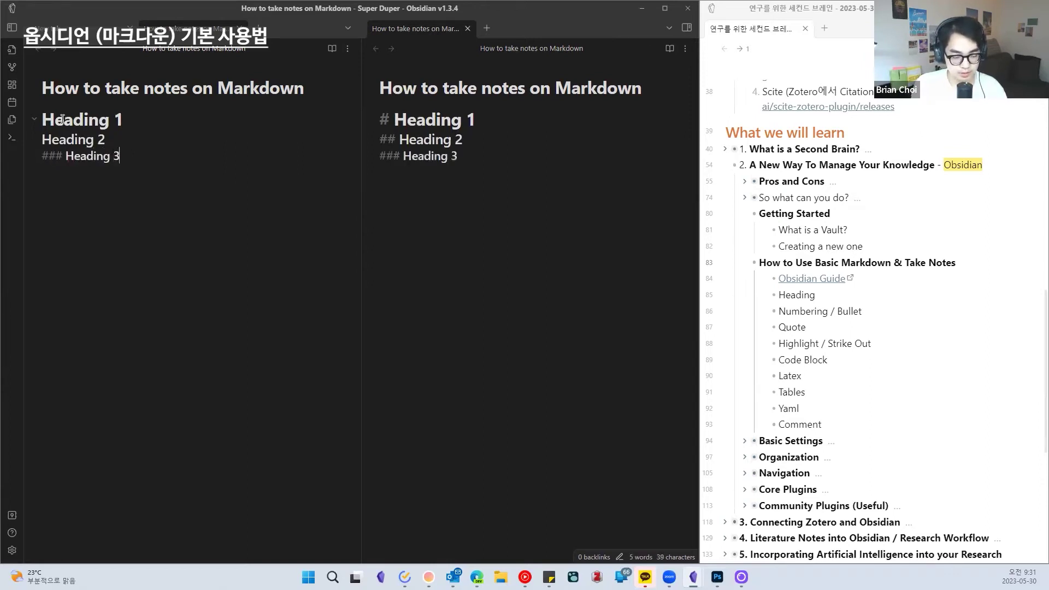
# Step: Add a level-4 Markdown heading "Heading 4" below Heading 3
pyautogui.press('Return')
pyautogui.write('#### Hiead')
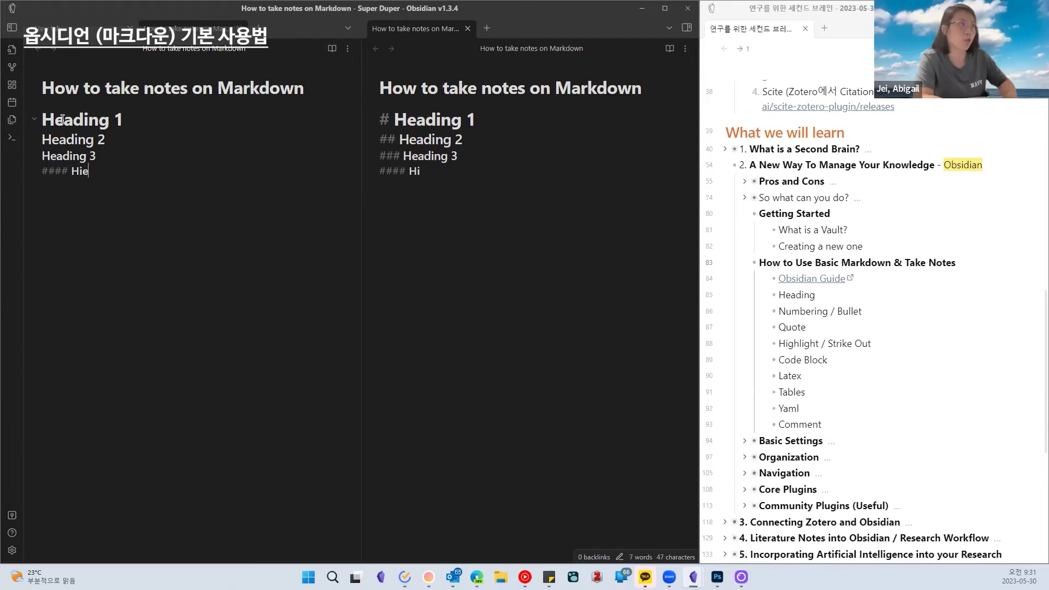
pyautogui.press('BackSpace')
pyautogui.press('BackSpace')
pyautogui.press('BackSpace')
pyautogui.press('BackSpace')
pyautogui.write('eading')
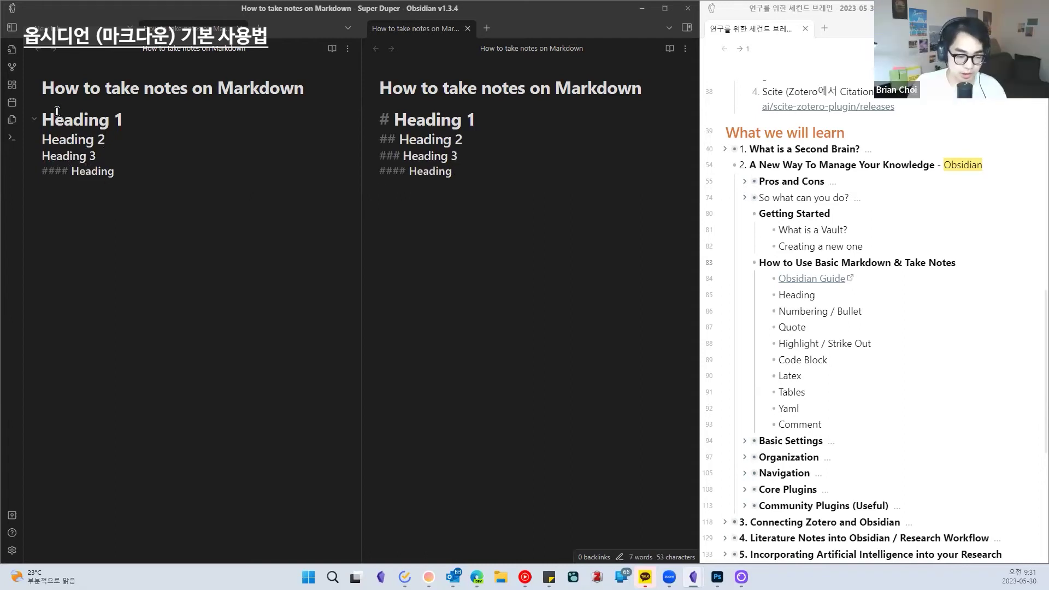
pyautogui.click(42, 174)
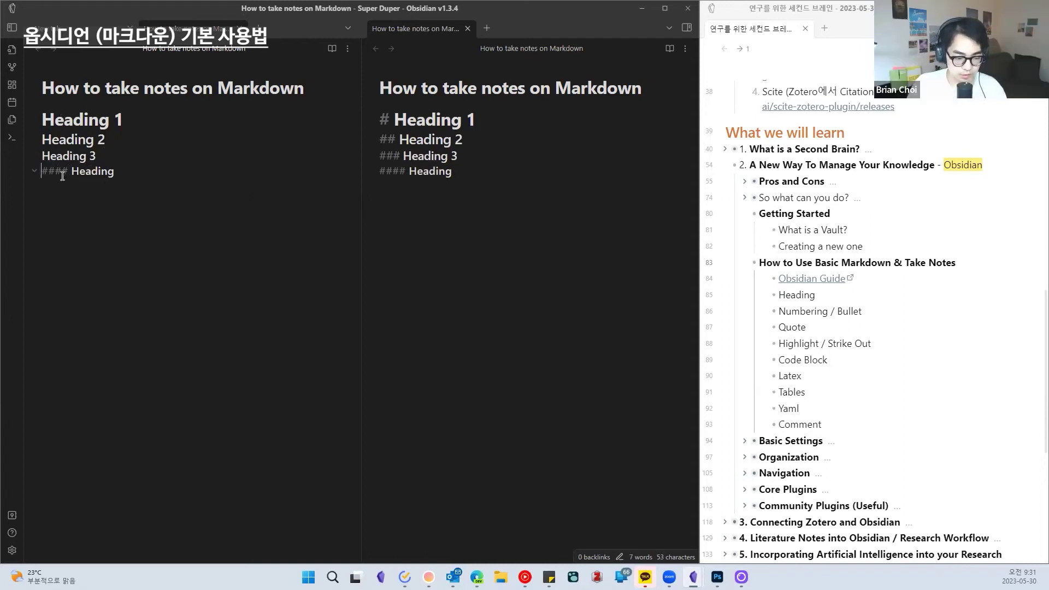
pyautogui.press('Up')
pyautogui.press('Down')
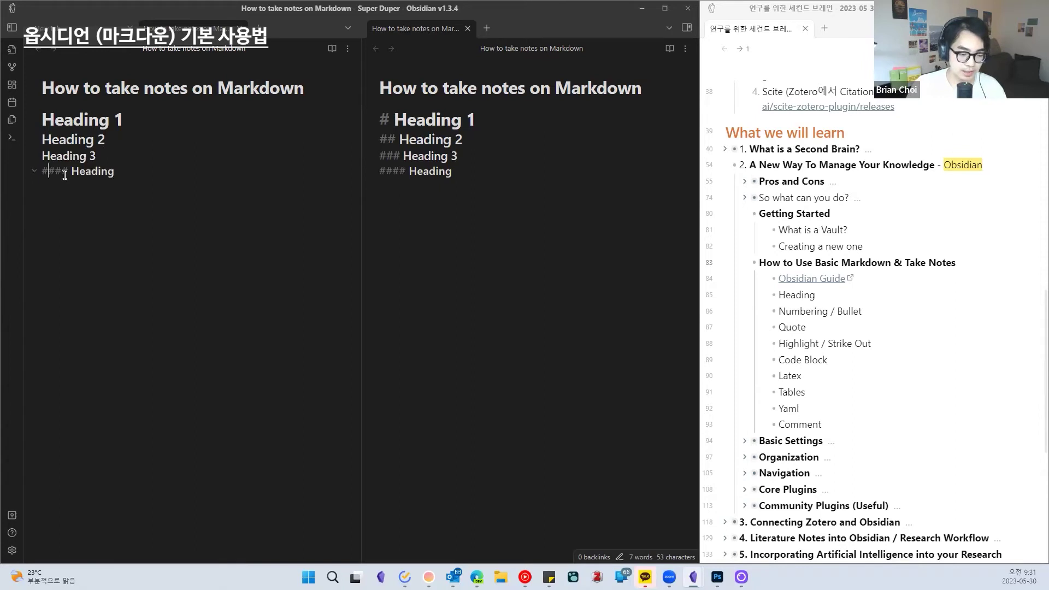
pyautogui.write('4')
# Step: Add a level-5 heading "Heading 5" and a level-6 heading "Heading 6", ending with an empty line
pyautogui.press('Return')
pyautogui.write('####')
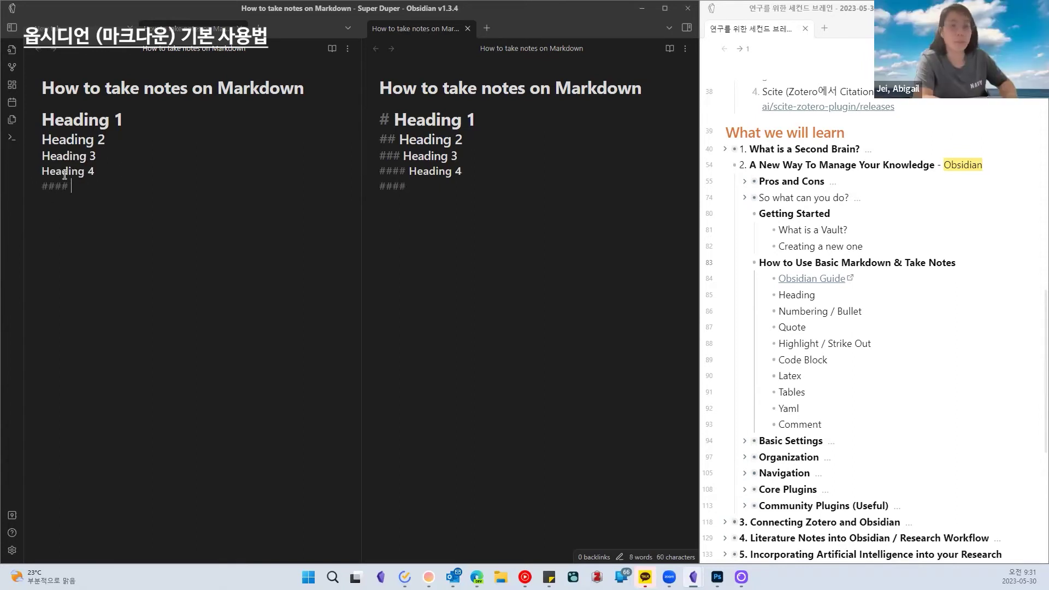
pyautogui.press('BackSpace')
pyautogui.write('# Hea')
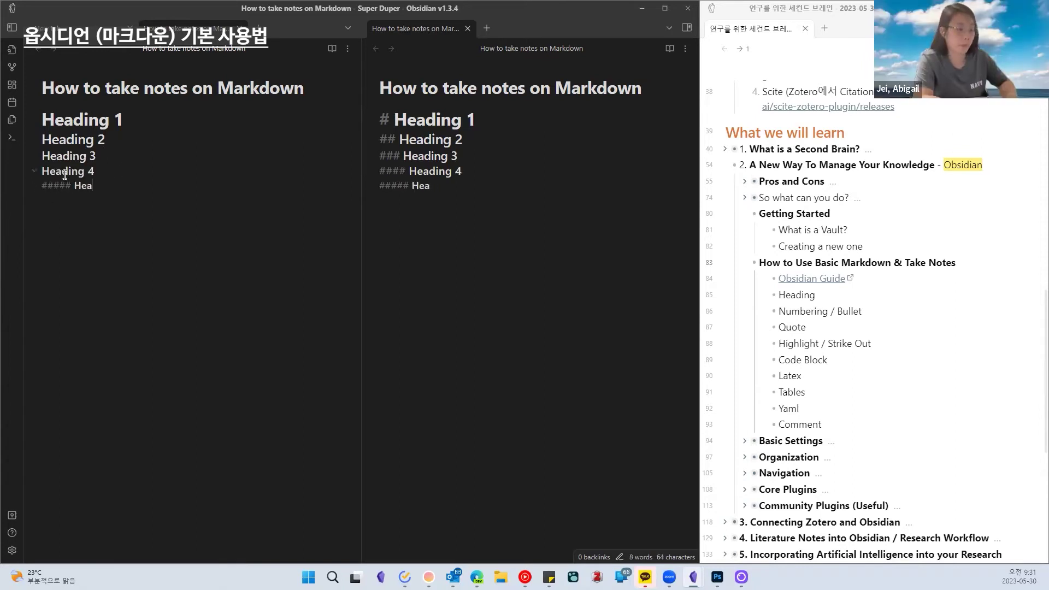
pyautogui.write('ding 5')
pyautogui.press('Return')
pyautogui.write('#####')
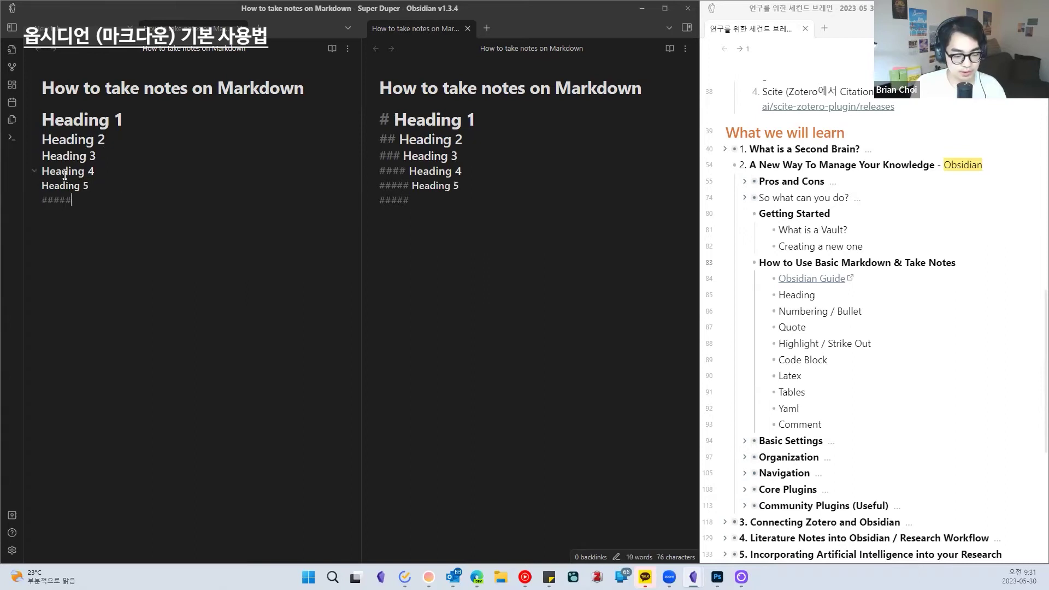
pyautogui.write('# Headin')
pyautogui.press('BackSpace')
pyautogui.press('BackSpace')
pyautogui.press('BackSpace')
pyautogui.press('BackSpace')
pyautogui.write('ading 6')
pyautogui.press('Return')
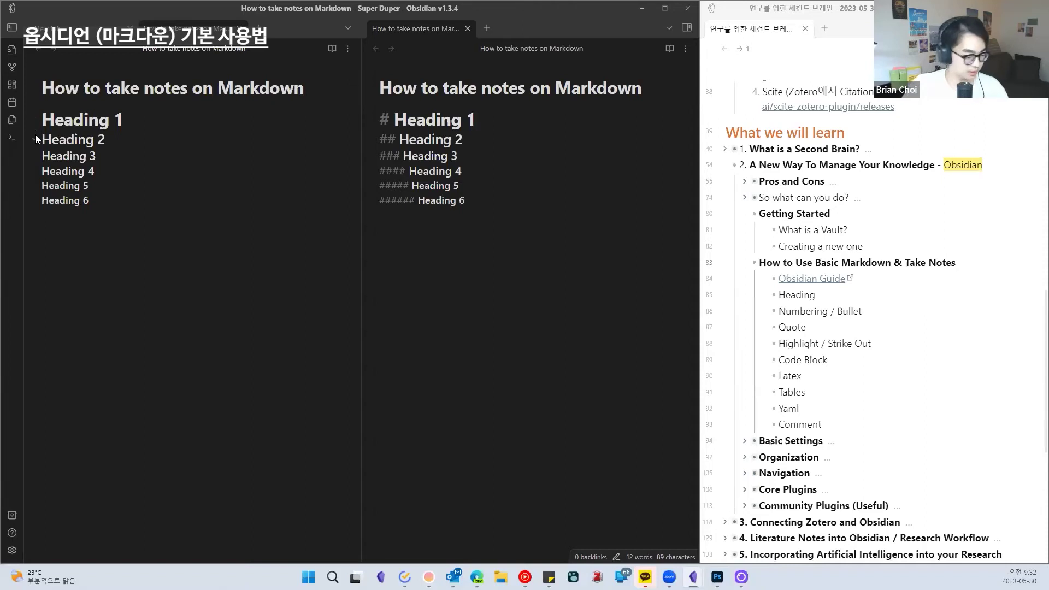
# Step: Try folding and unfolding the sections under Heading 3 and Heading 4
pyautogui.click(34, 154)
pyautogui.click(34, 154)
pyautogui.click(32, 172)
pyautogui.click(32, 172)
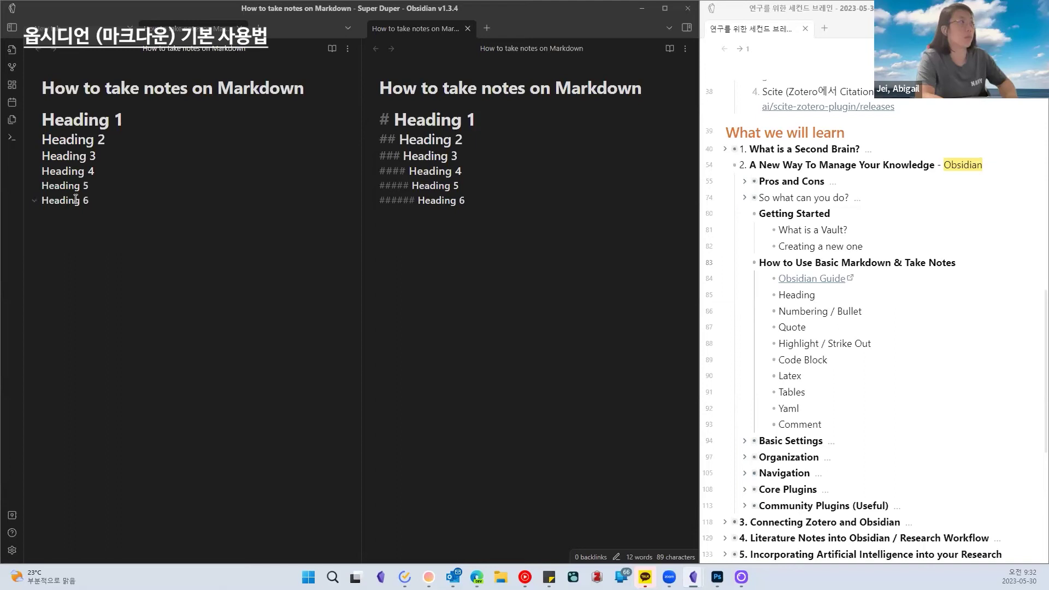
# Step: Try showing and hiding the file sidebar, leaving it hidden, and show the sidebar containing backlinks and the outline
pyautogui.click(12, 27)
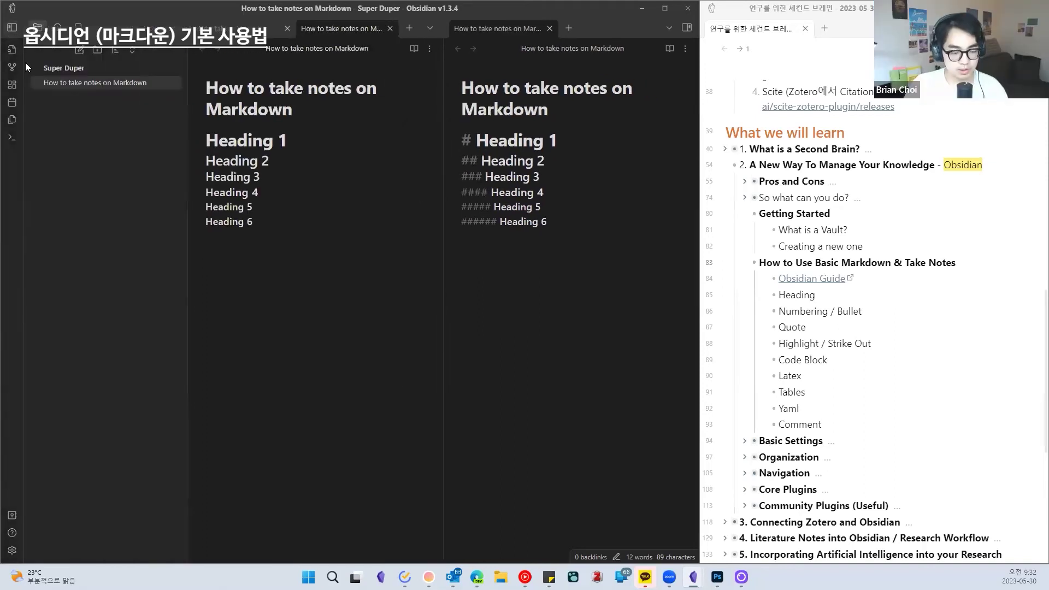
pyautogui.click(12, 27)
pyautogui.click(12, 28)
pyautogui.click(12, 28)
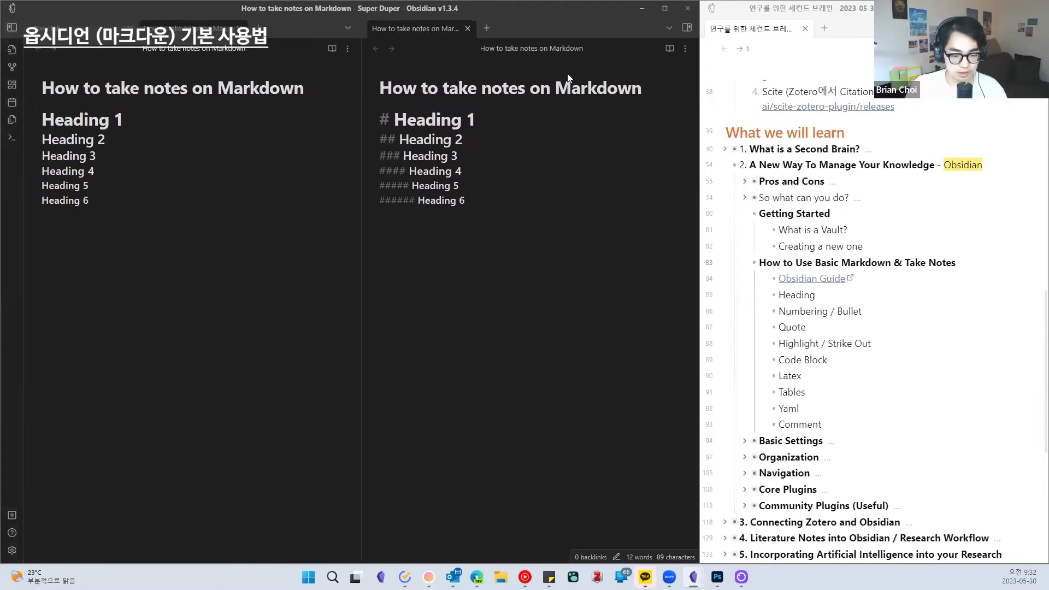
pyautogui.click(687, 28)
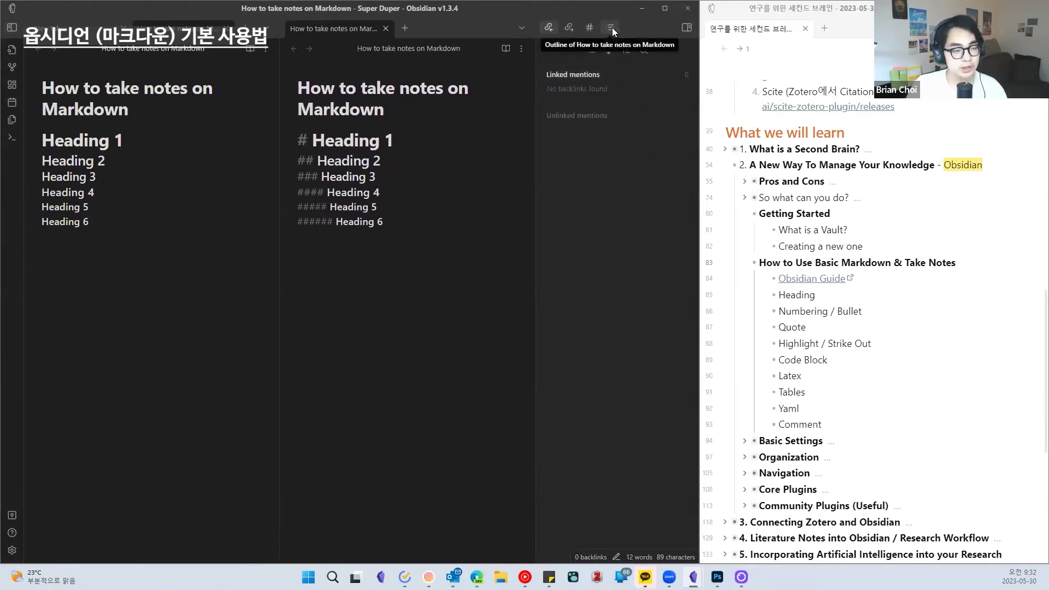
# Step: Jump through the note's headings down to Heading 6 using the outline, and hide the sidebar
pyautogui.click(611, 27)
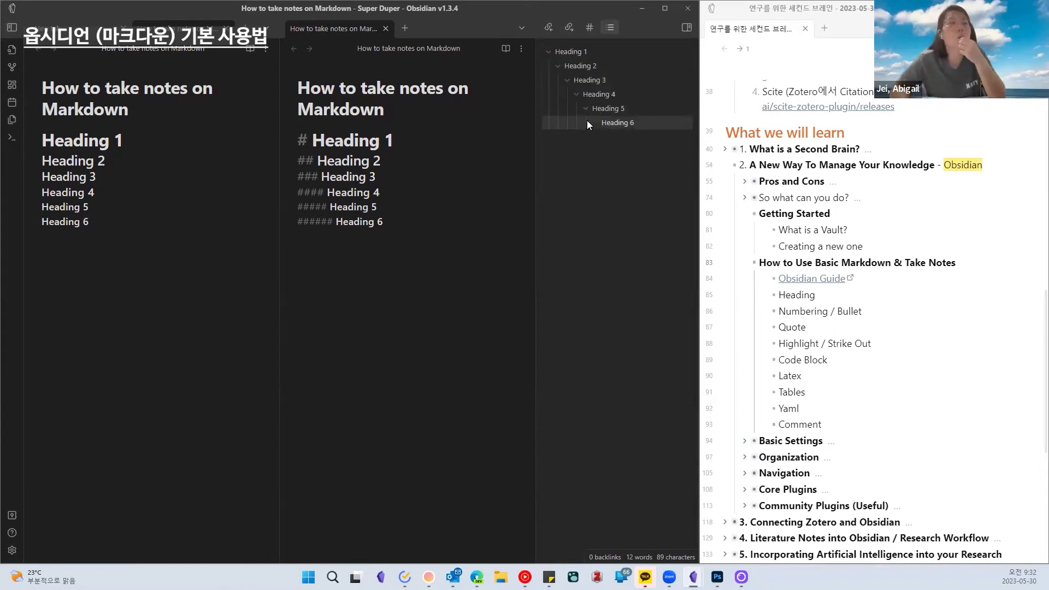
pyautogui.click(598, 93)
pyautogui.click(592, 70)
pyautogui.click(596, 81)
pyautogui.click(609, 94)
pyautogui.click(622, 107)
pyautogui.click(622, 119)
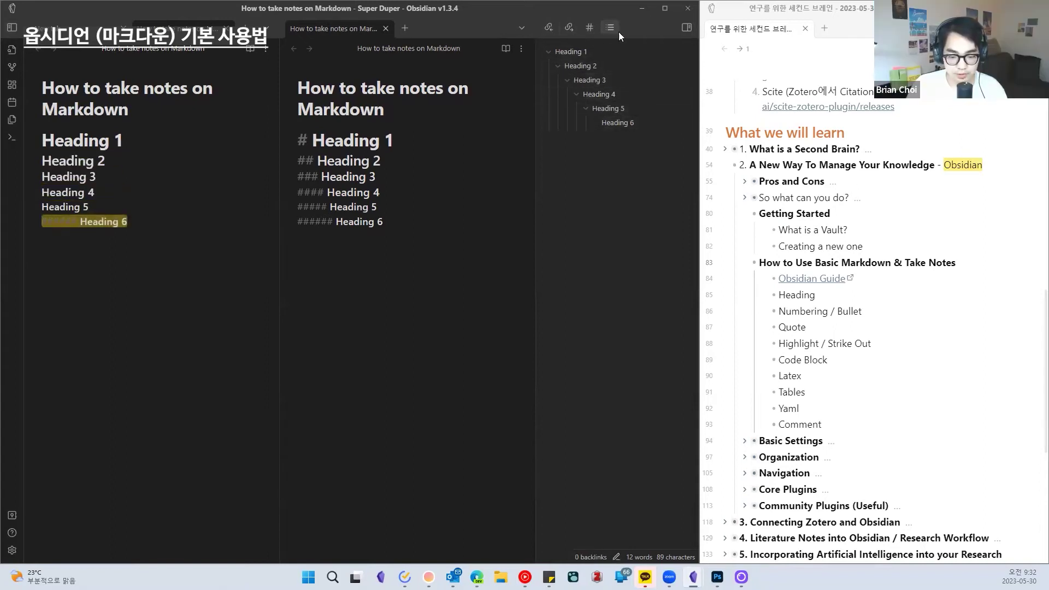
pyautogui.click(687, 29)
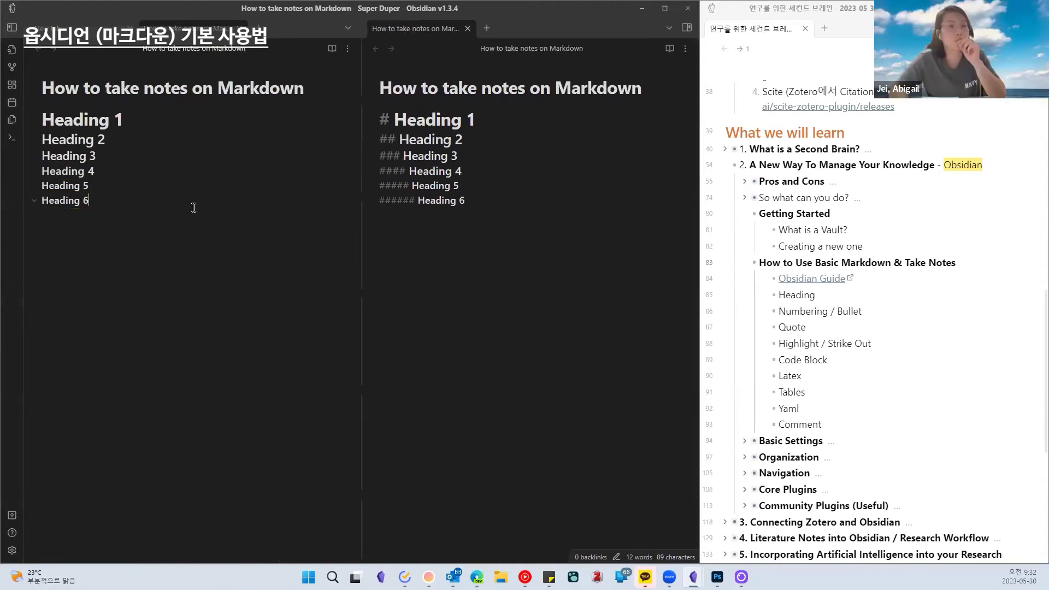
# Step: Insert a horizontal rule with --- below Heading 6, leaving an empty line under it
pyautogui.press('Return')
pyautogui.press('Return')
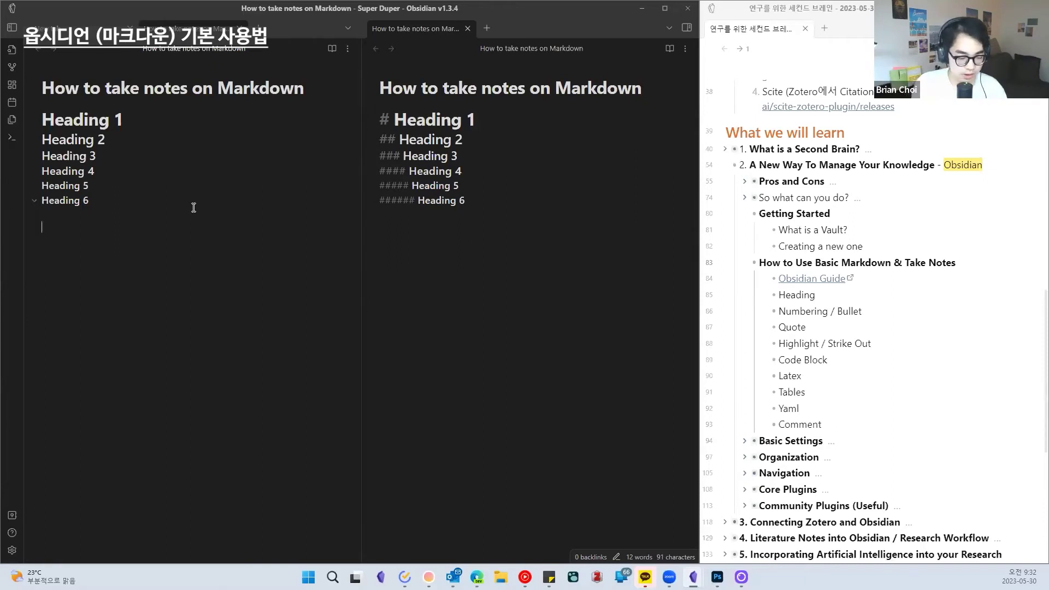
pyautogui.write('---')
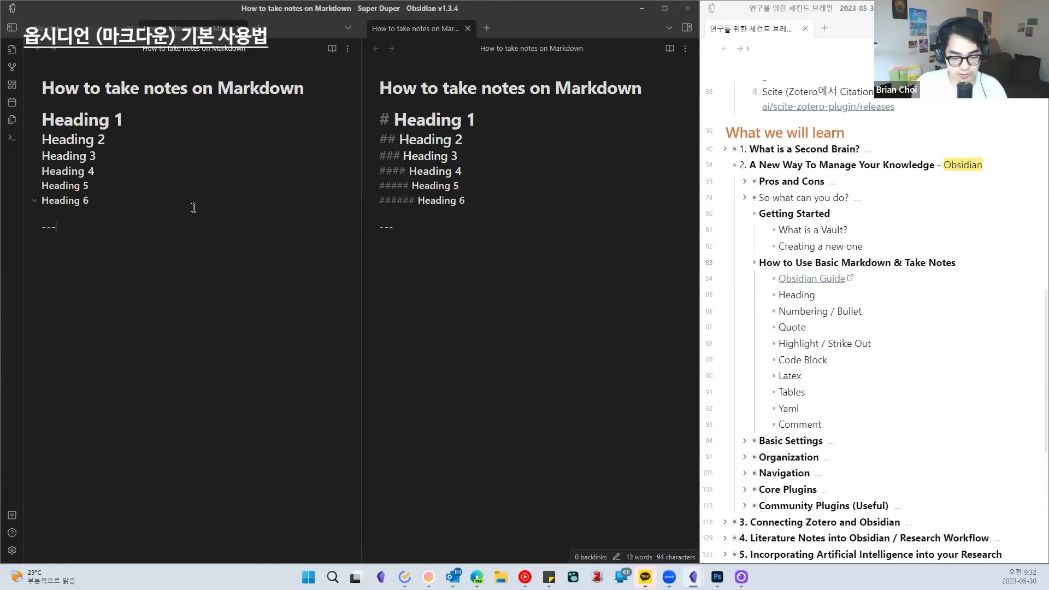
pyautogui.press('Return')
pyautogui.click(385, 226)
pyautogui.click(215, 241)
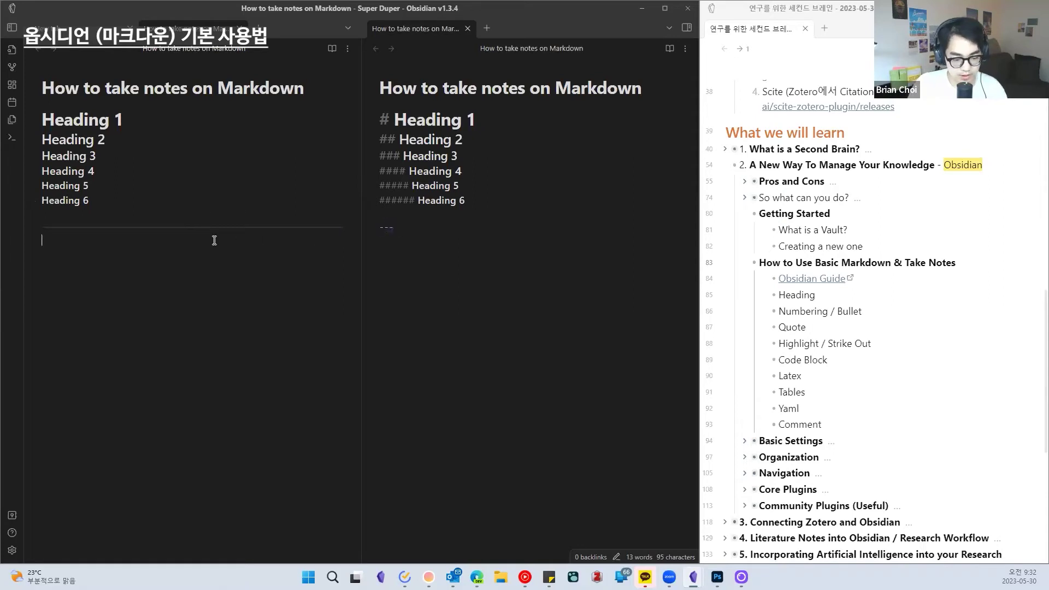
pyautogui.press('Return')
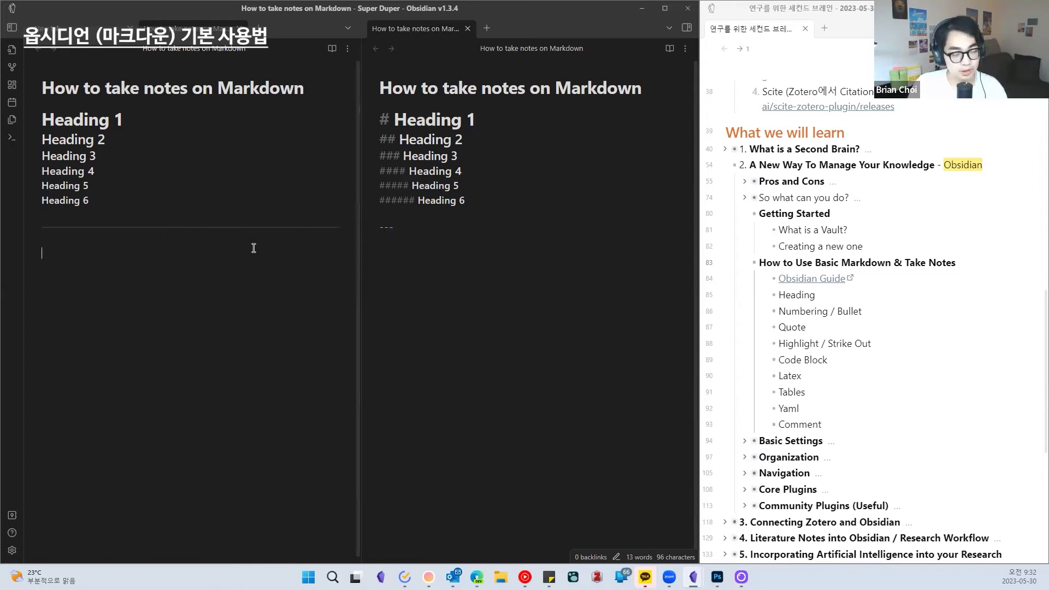
pyautogui.click(375, 225)
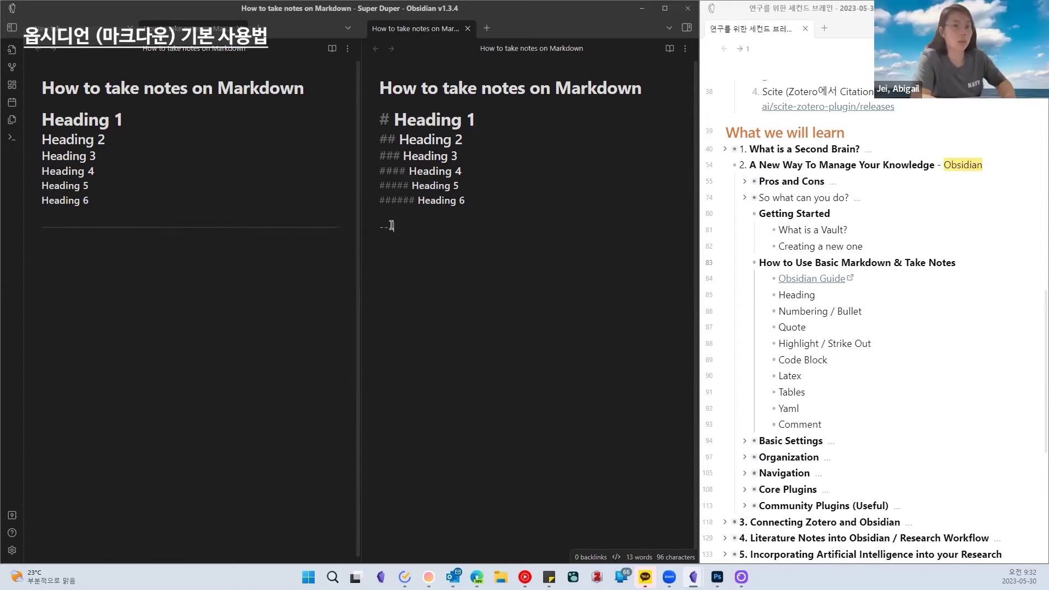
pyautogui.click(232, 257)
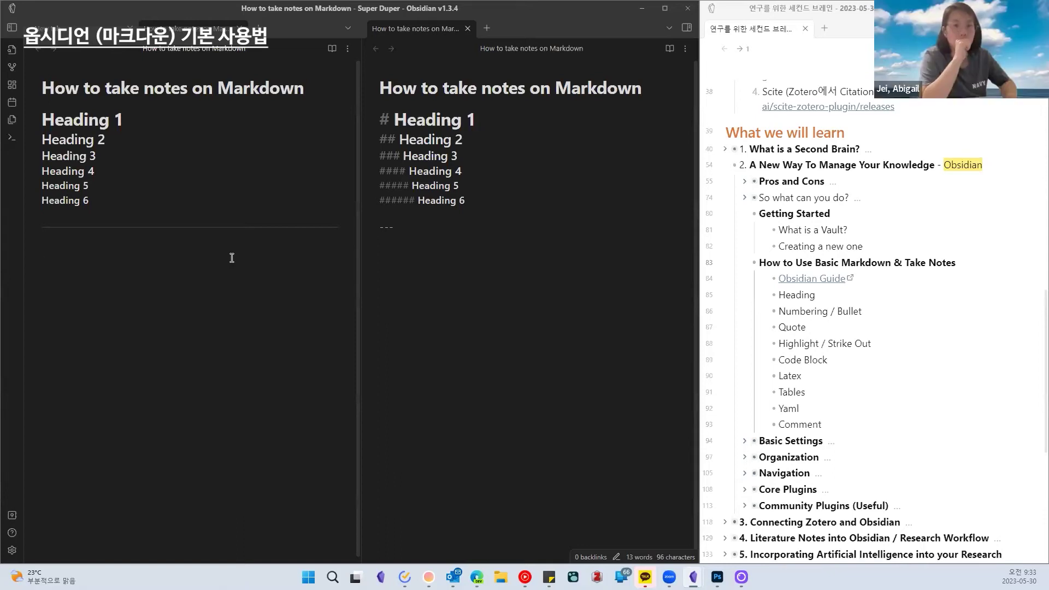
# Step: Start a bulleted list with the item "Bullet Point" below the horizontal rule, and widen the note window slightly
pyautogui.write('-')
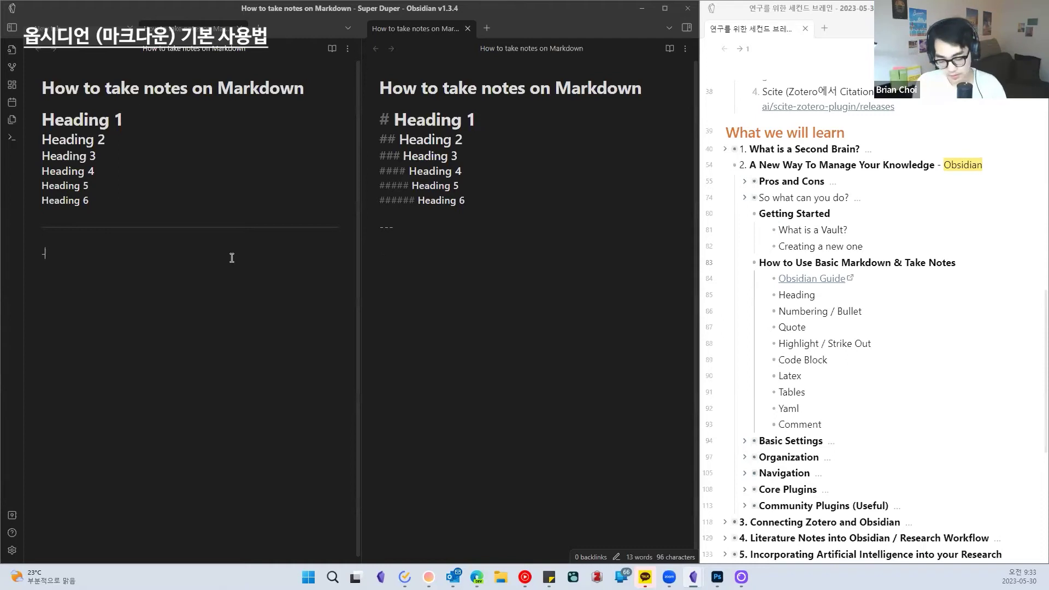
pyautogui.click(368, 253)
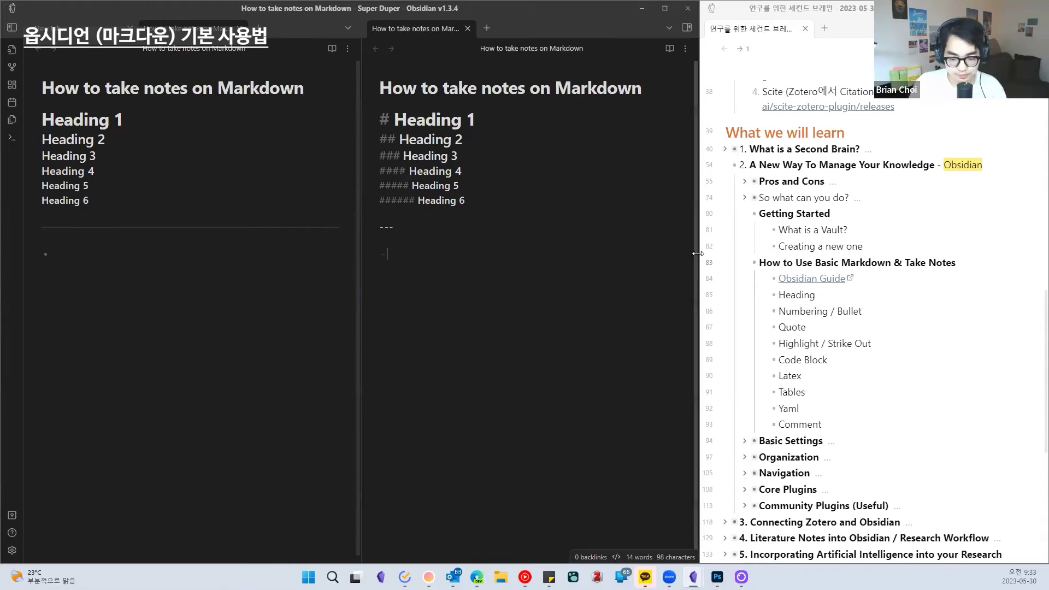
pyautogui.moveTo(700, 254); pyautogui.dragTo(736, 257)
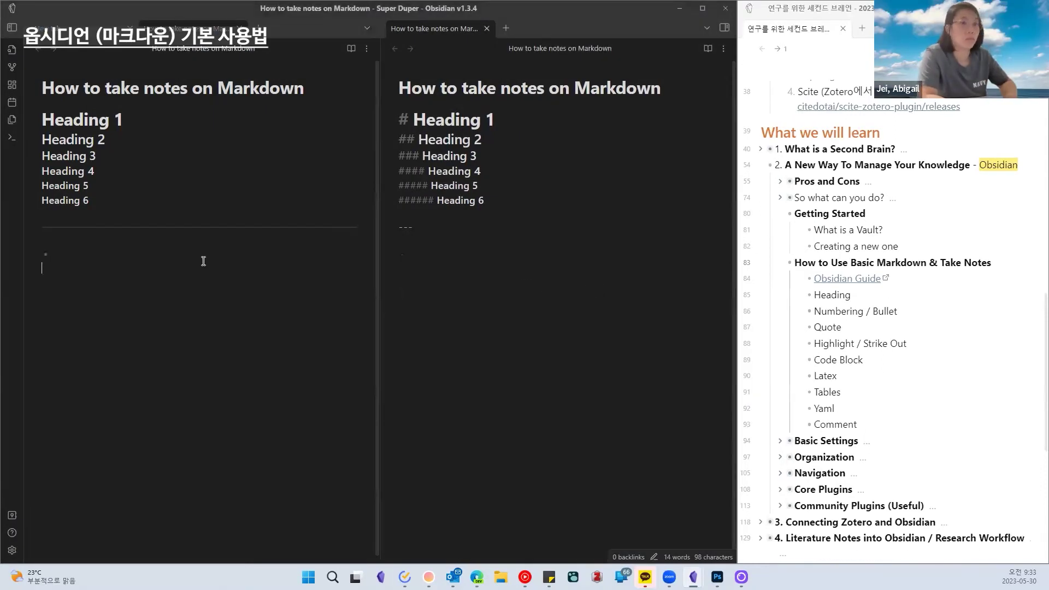
pyautogui.click(203, 257)
pyautogui.write('df')
pyautogui.press('BackSpace')
pyautogui.press('BackSpace')
pyautogui.write('Bullet Point')
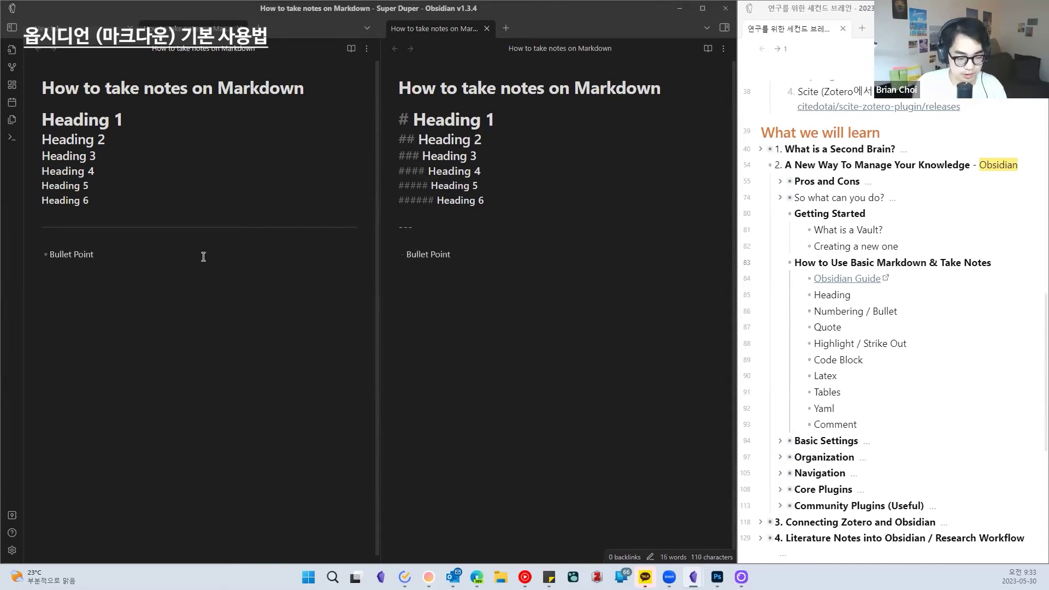
# Step: Add an indented bullet "Indent" under Bullet Point and a deeper bullet "sdf" under it, ending the bulleted list
pyautogui.press('Return')
pyautogui.press('Tab')
pyautogui.write('Indent')
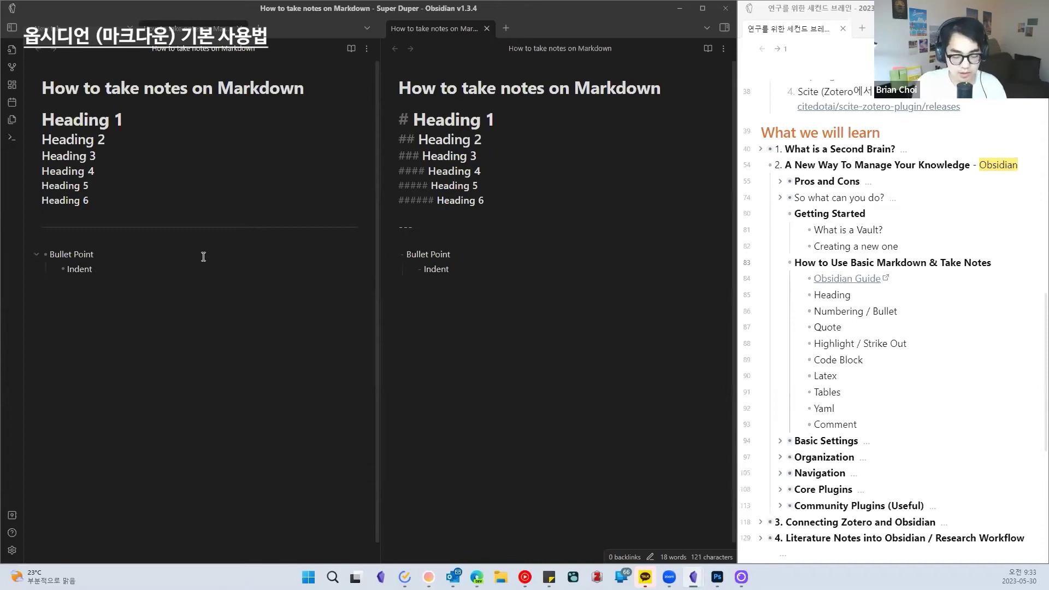
pyautogui.press('Return')
pyautogui.write('sdf')
pyautogui.press('Return')
pyautogui.hotkey('shift', 'Tab')
pyautogui.hotkey('shift', 'Tab')
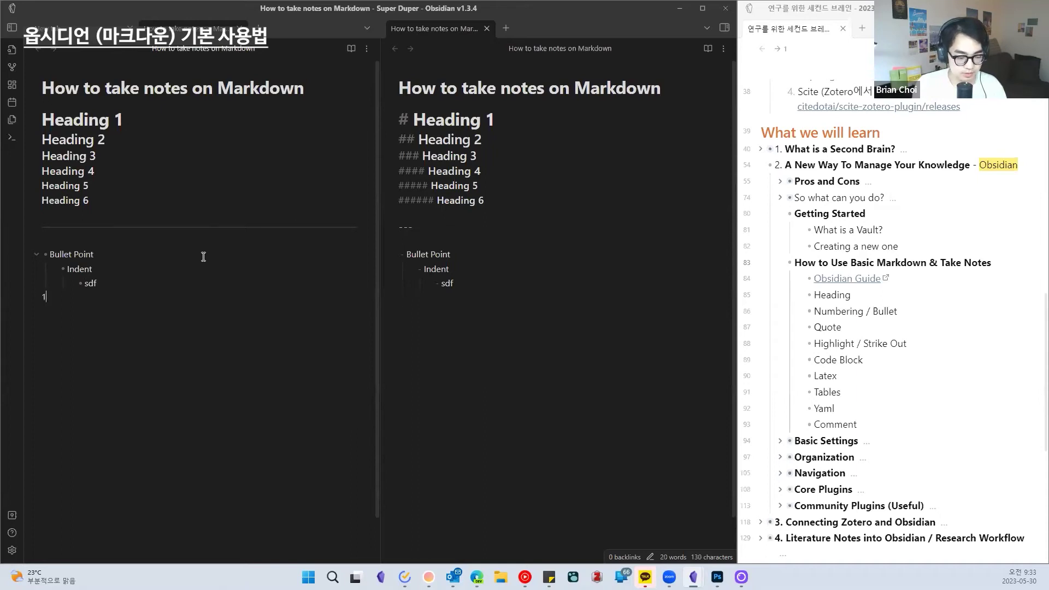
# Step: Add a numbered list with two items reading "Number" and start a blockquote below it
pyautogui.press('BackSpace')
pyautogui.write('1. Number')
pyautogui.press('Return')
pyautogui.write('Number')
pyautogui.press('Return')
pyautogui.press('Tab')
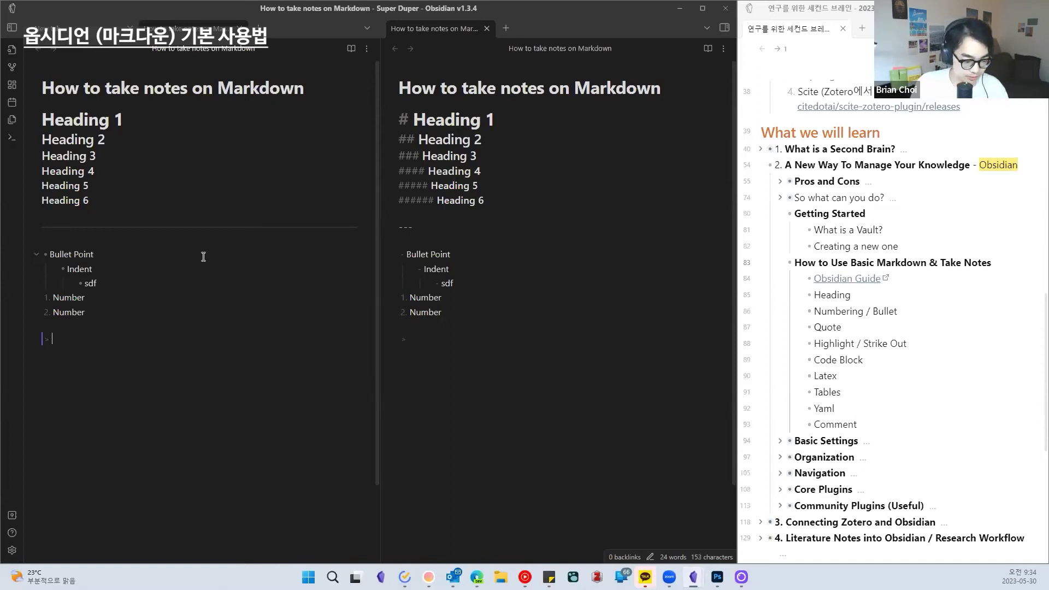
pyautogui.write('> ')
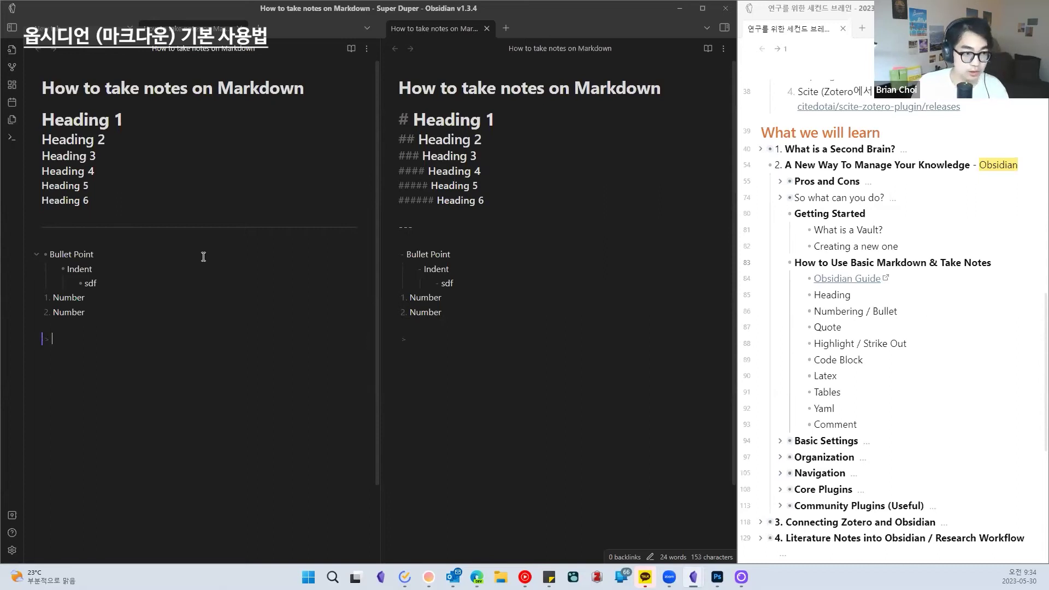
pyautogui.write(' a')
pyautogui.press('BackSpace')
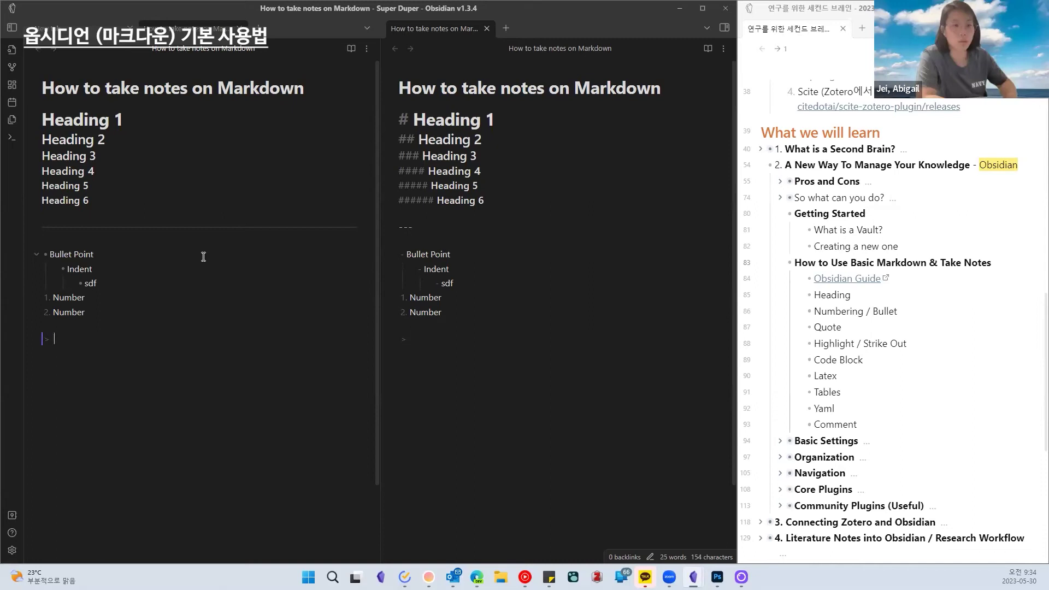
pyautogui.write('asdf')
pyautogui.press('BackSpace')
pyautogui.press('BackSpace')
pyautogui.press('BackSpace')
pyautogui.press('BackSpace')
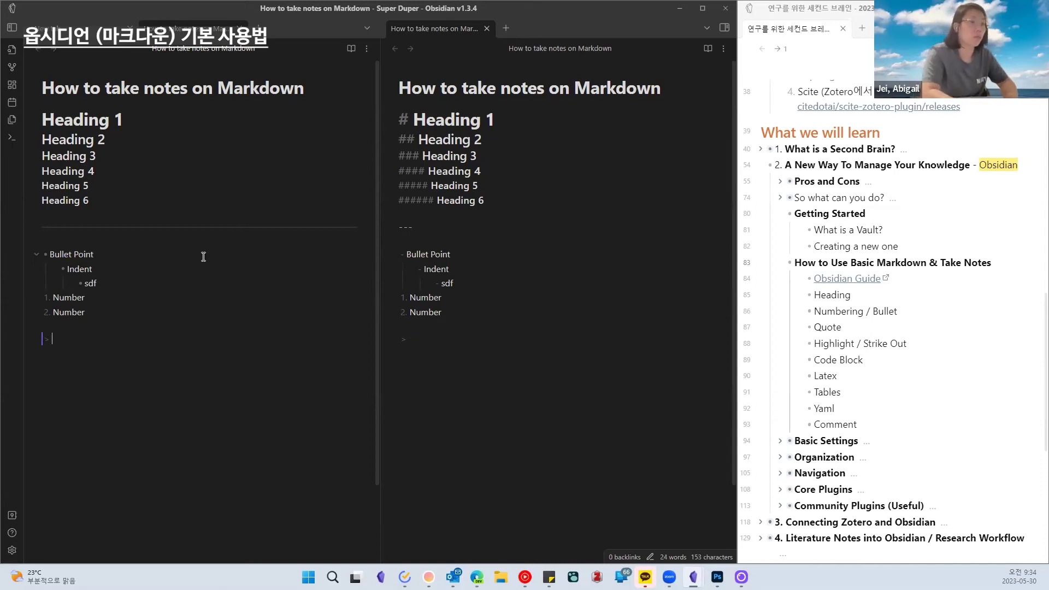
pyautogui.write('qu')
pyautogui.press('BackSpace')
pyautogui.press('BackSpace')
# Step: Fill the blockquote with three lines, each reading "quote"
pyautogui.write('quopt')
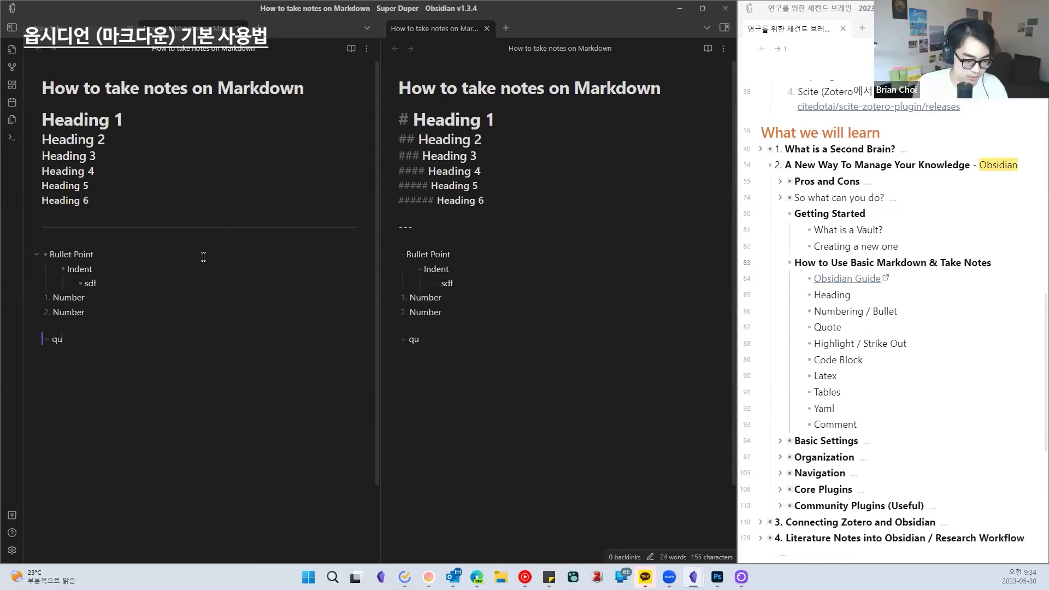
pyautogui.press('BackSpace')
pyautogui.press('BackSpace')
pyautogui.write('te')
pyautogui.press('Return')
pyautogui.write('quote')
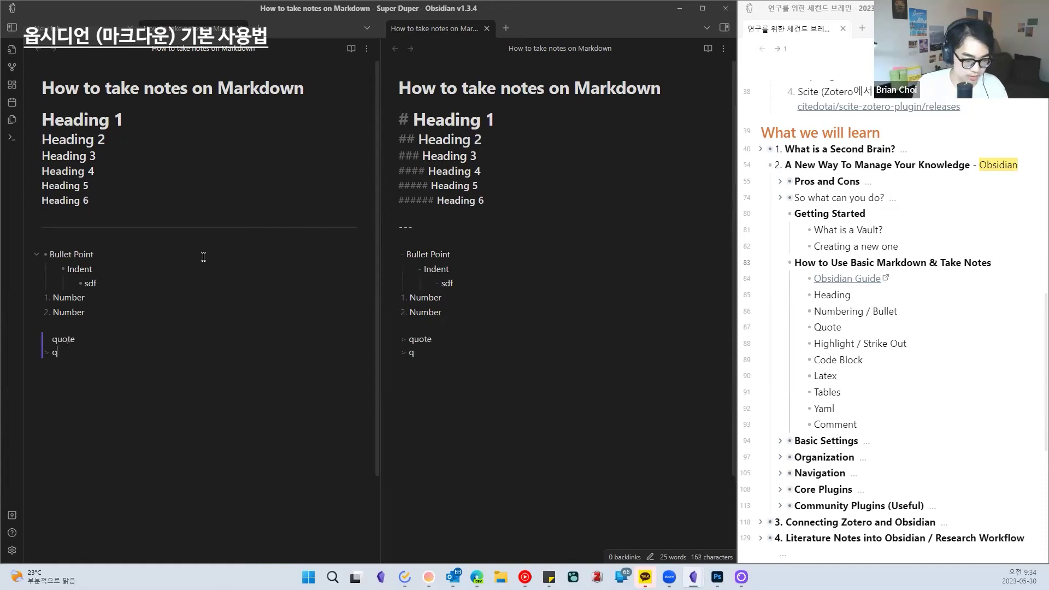
pyautogui.press('Return')
pyautogui.write('quote')
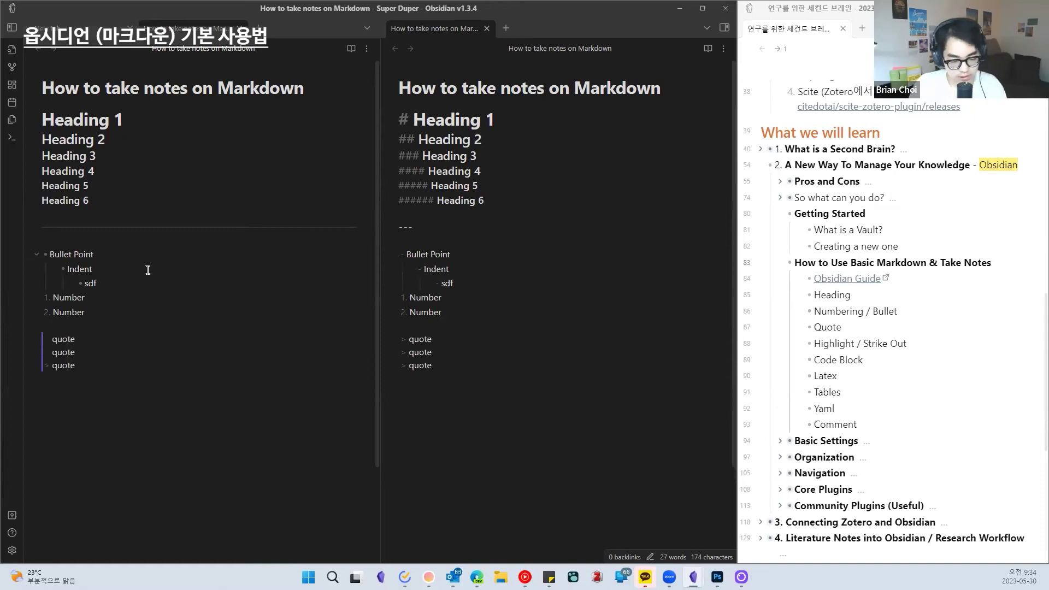
# Step: Check how the blockquote renders in reading view and return to editing
pyautogui.hotkey('ctrl', 'e')
pyautogui.moveTo(54, 369); pyautogui.dragTo(98, 410)
pyautogui.click(91, 387)
pyautogui.click(97, 399)
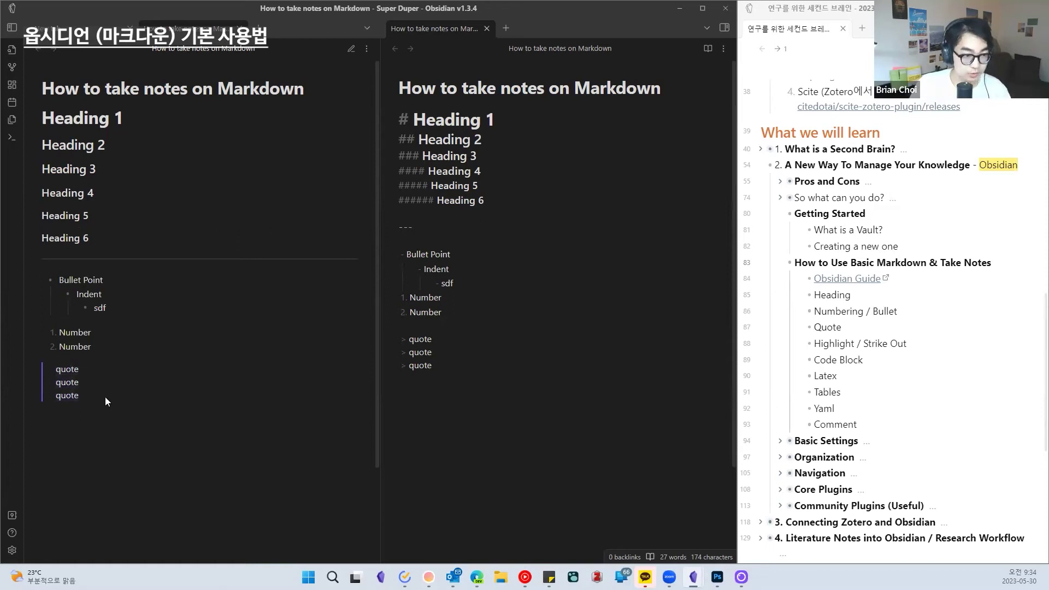
pyautogui.hotkey('ctrl', 'e')
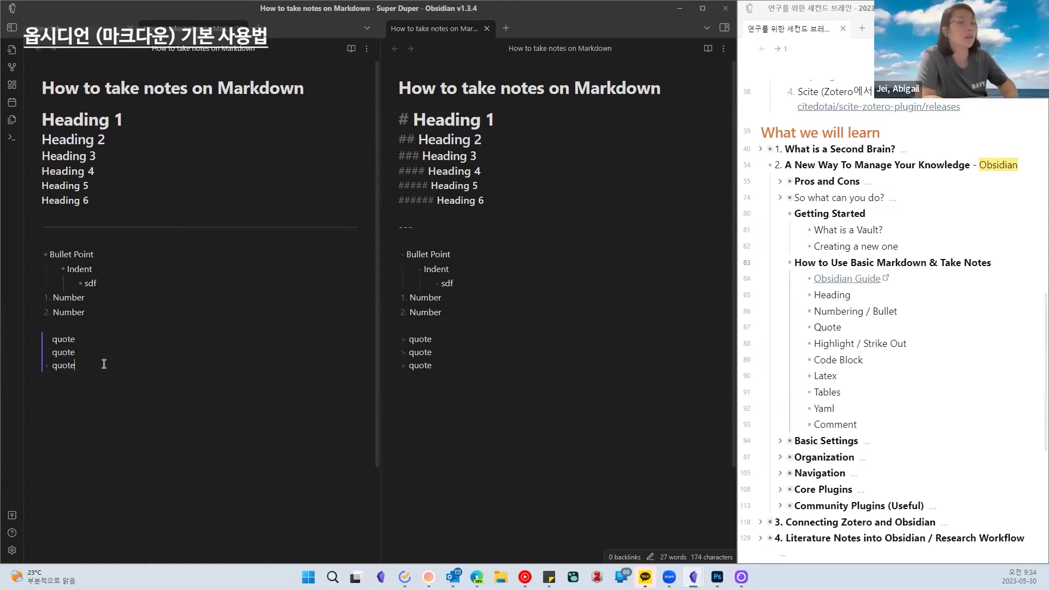
# Step: Add a nested blockquote line "double quote" with >> below the quotes and check it in reading view
pyautogui.press('Return')
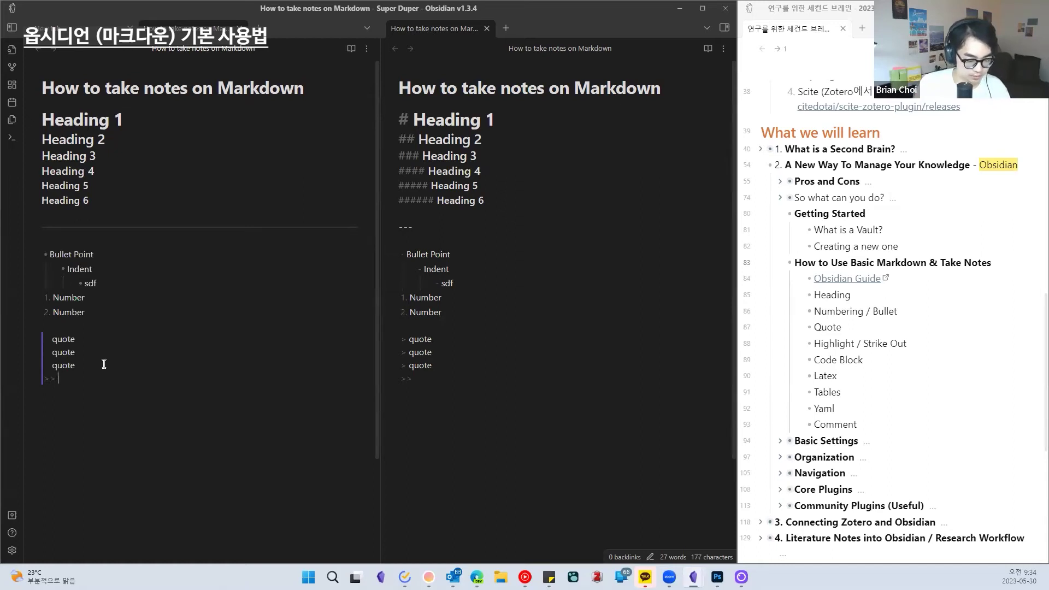
pyautogui.write('double quote')
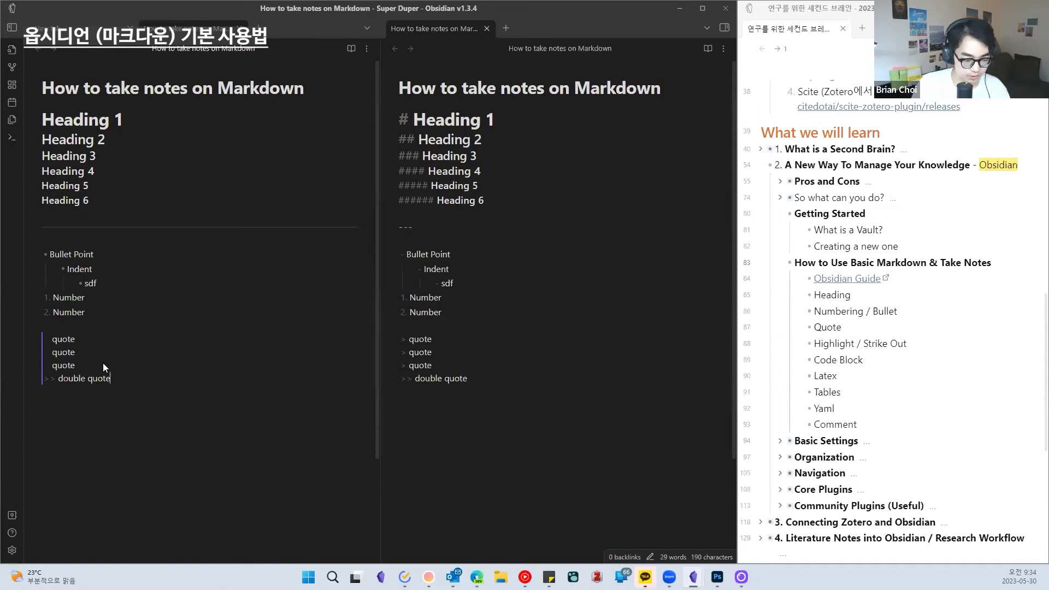
pyautogui.hotkey('ctrl', 'e')
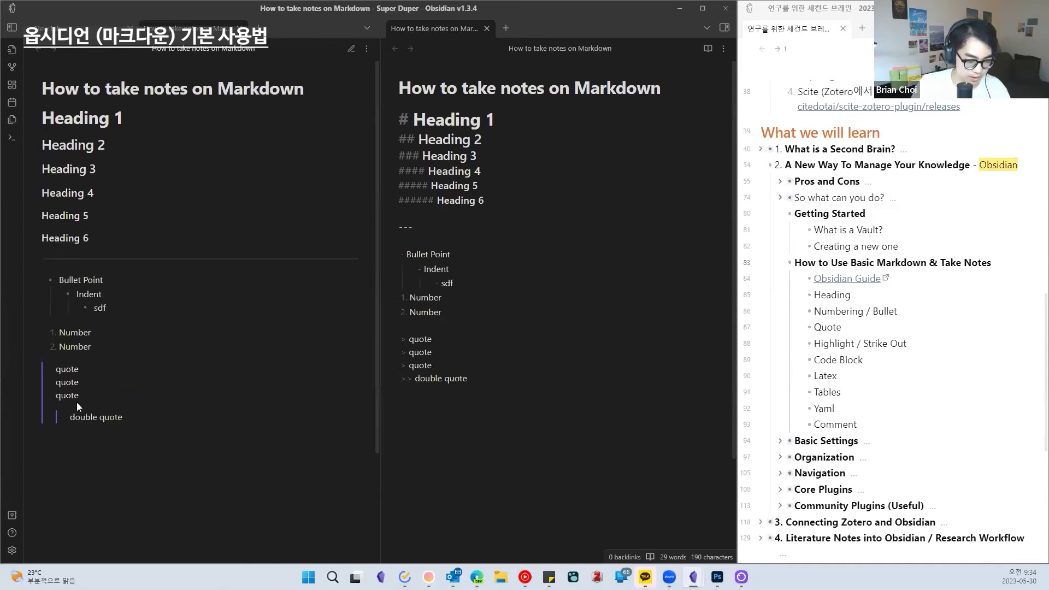
pyautogui.moveTo(80, 407); pyautogui.dragTo(64, 387)
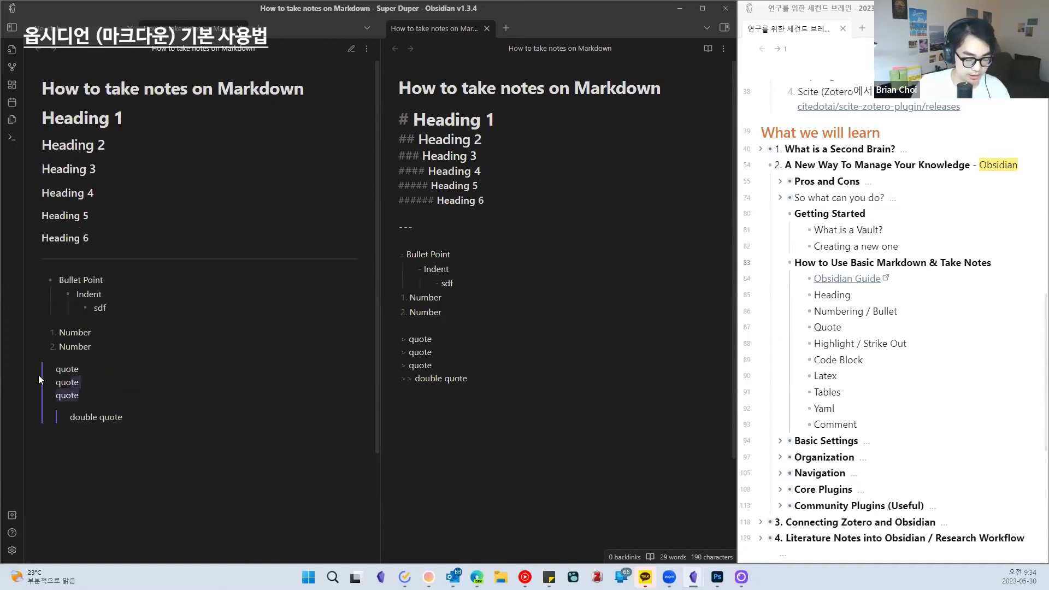
pyautogui.hotkey('ctrl', 'e')
pyautogui.click(123, 325)
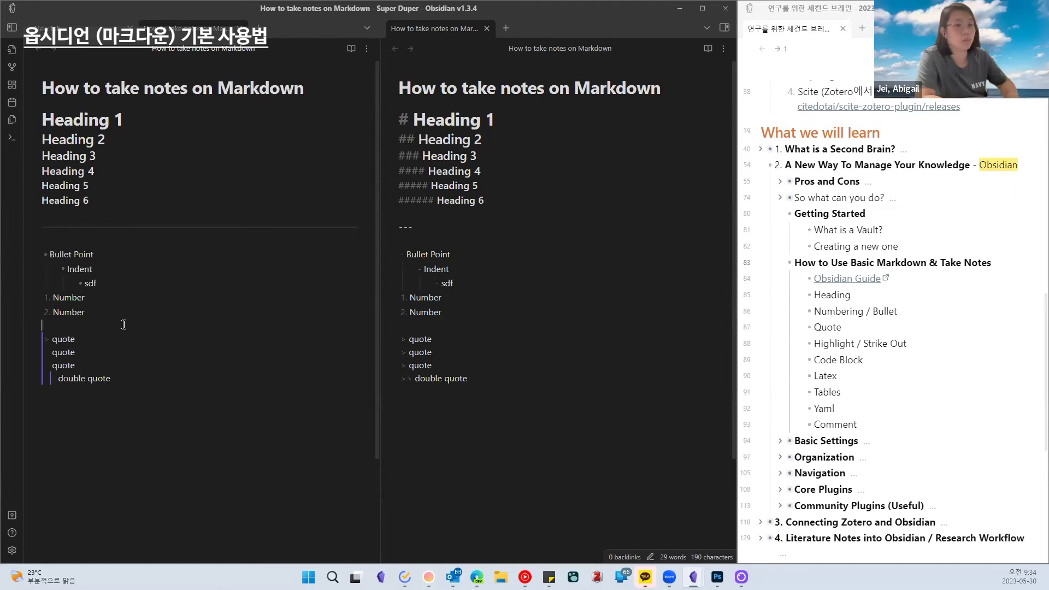
# Step: Add the word "Highlight" below the blockquote, separated by empty lines, and highlight it with == markers
pyautogui.click(140, 375)
pyautogui.press('Return')
pyautogui.press('Return')
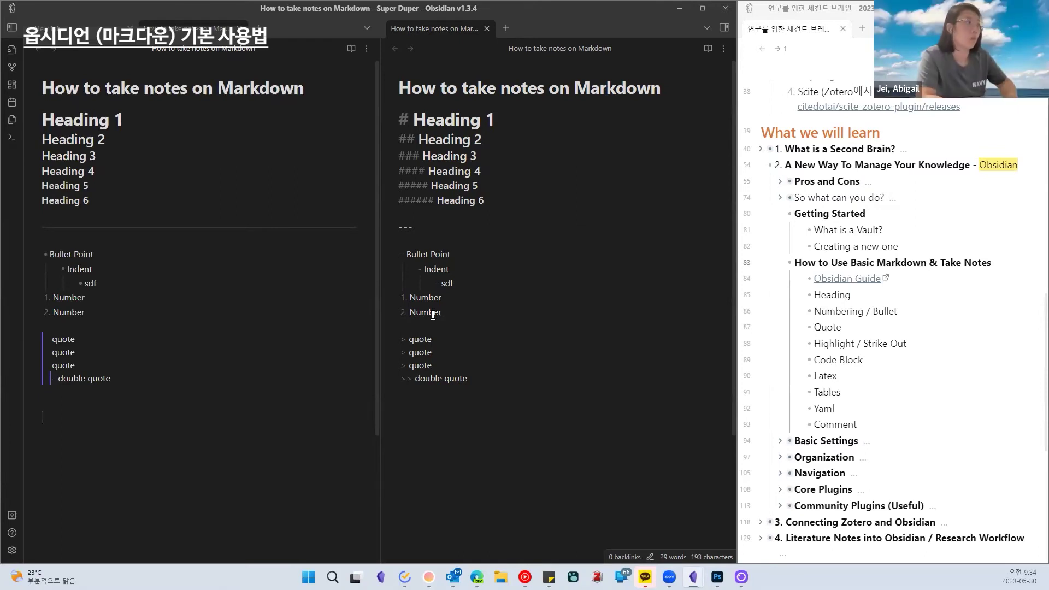
pyautogui.write('Highlight')
pyautogui.hotkey('shift', 'Home')
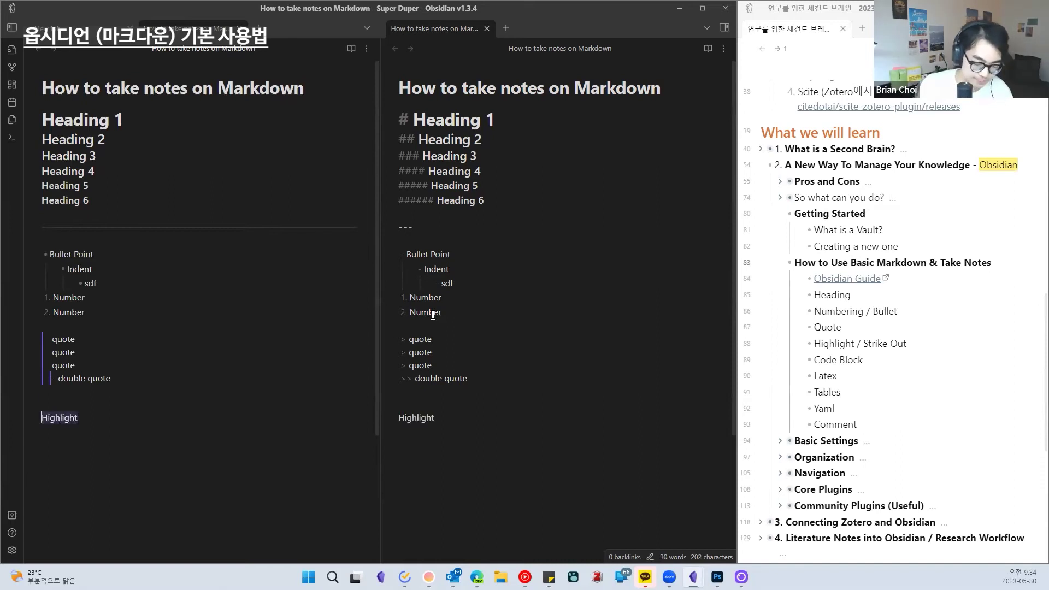
pyautogui.write('==')
pyautogui.press('Left')
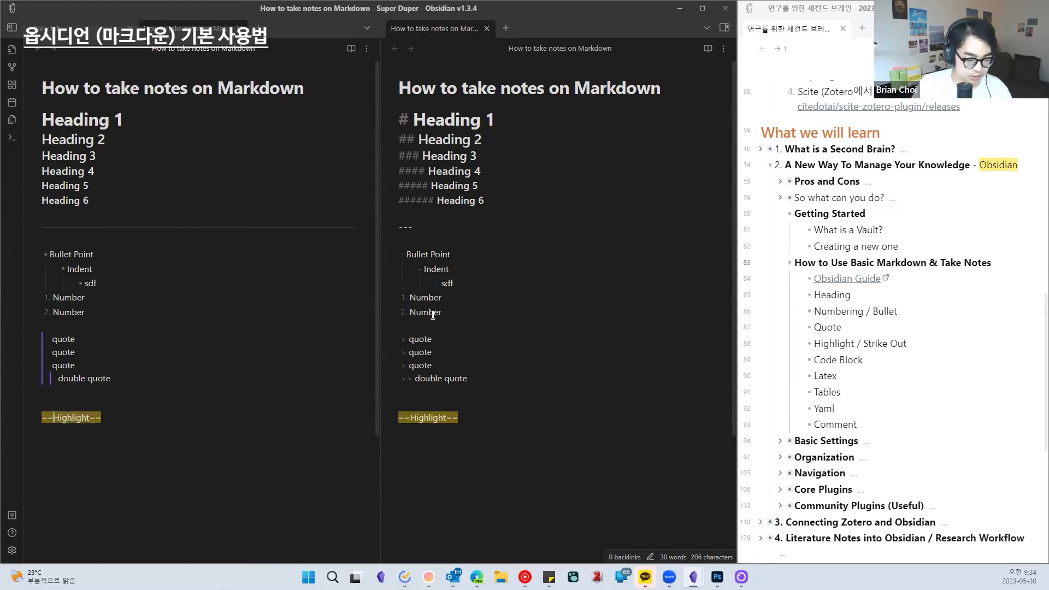
pyautogui.press('Down')
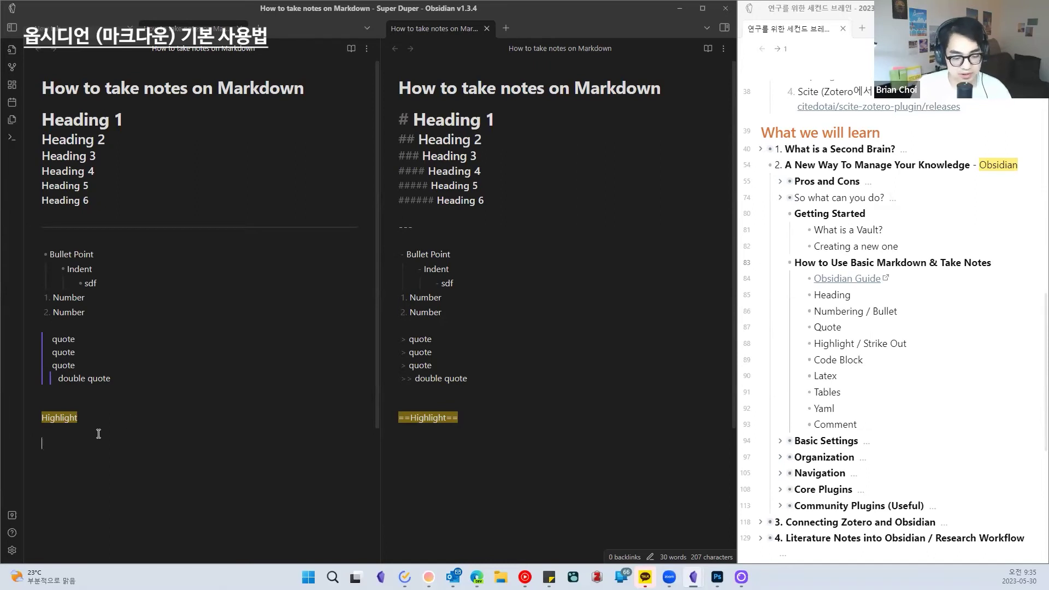
# Step: Add the word "Strikeout" on the line below the highlighted word and strike it through with ~~ markers
pyautogui.write('Strikeout')
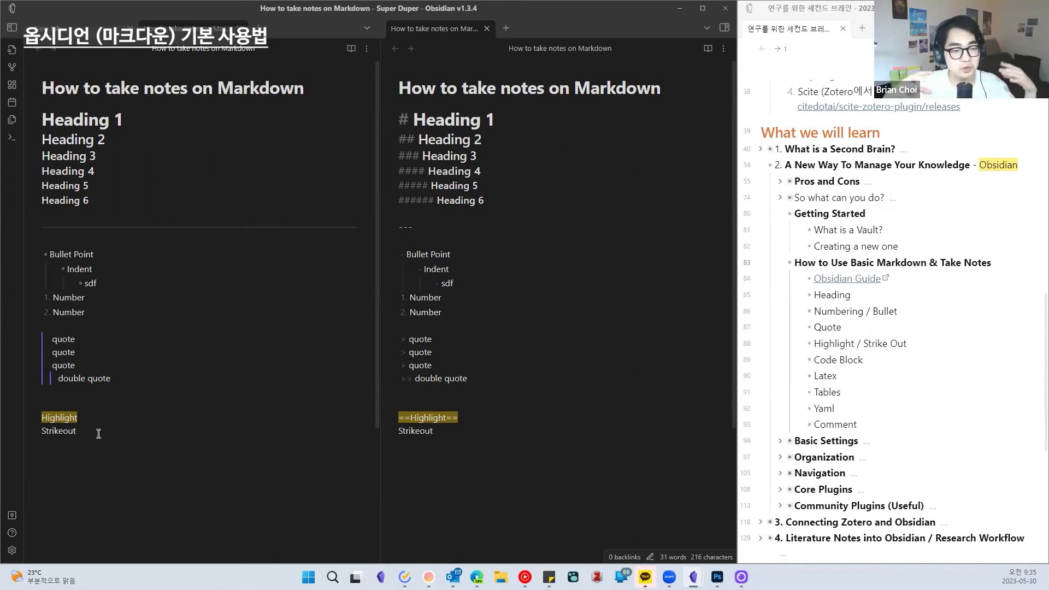
pyautogui.hotkey('shift', 'Home')
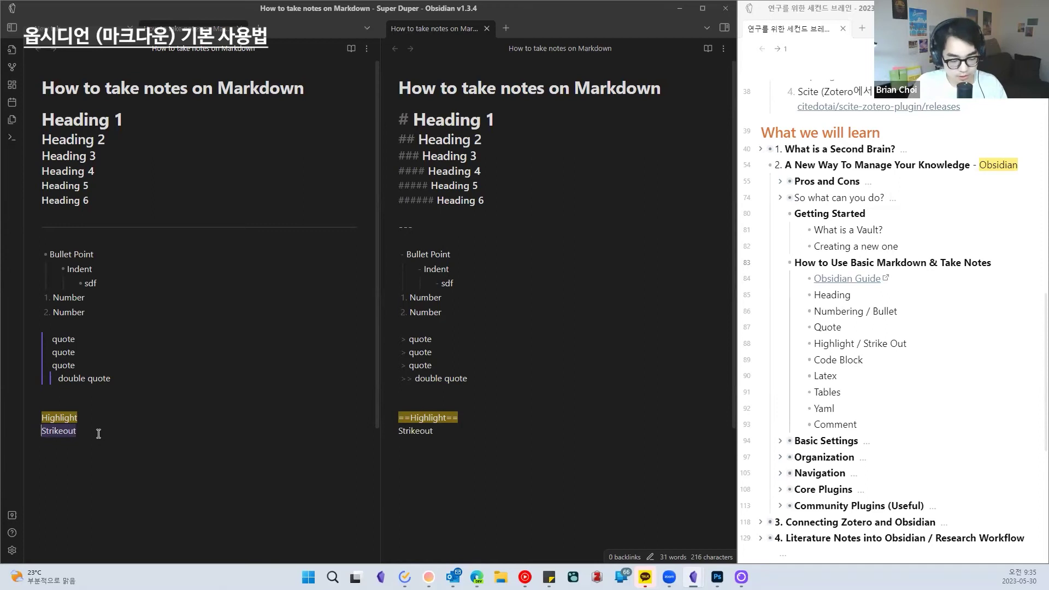
pyautogui.write('~~')
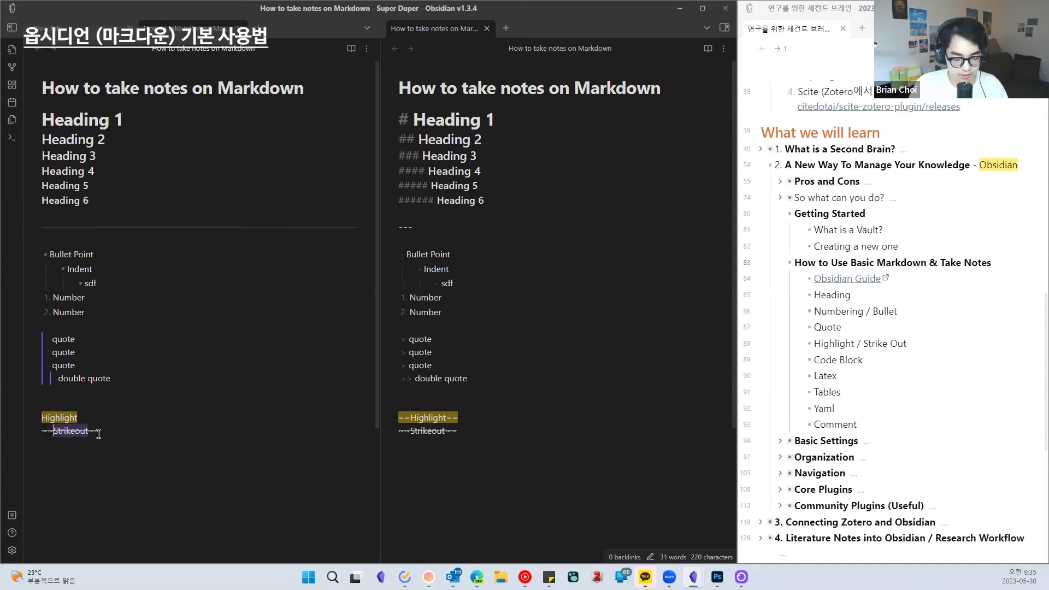
pyautogui.click(99, 434)
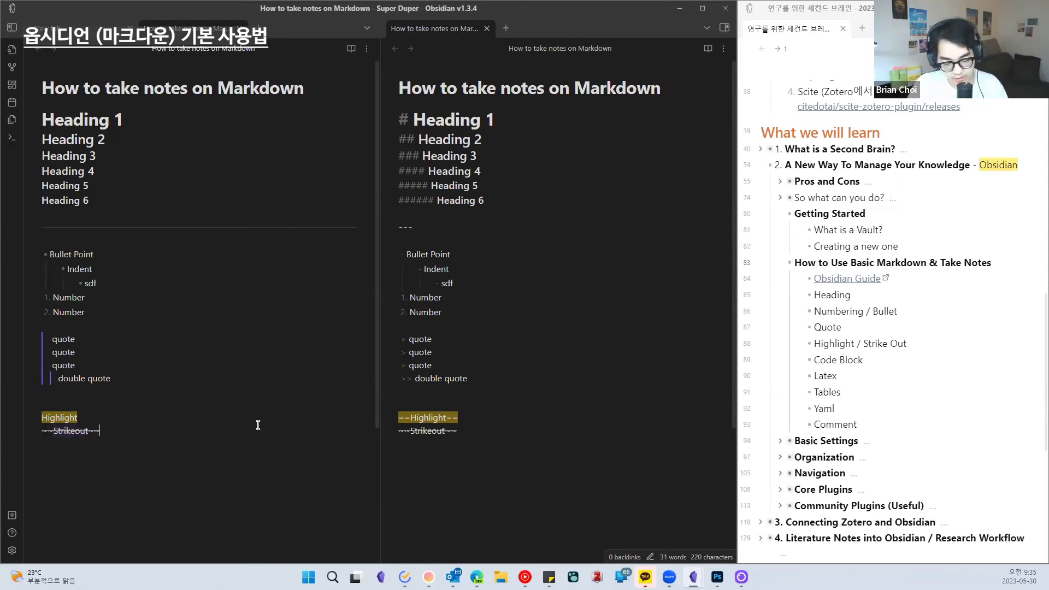
pyautogui.click(154, 440)
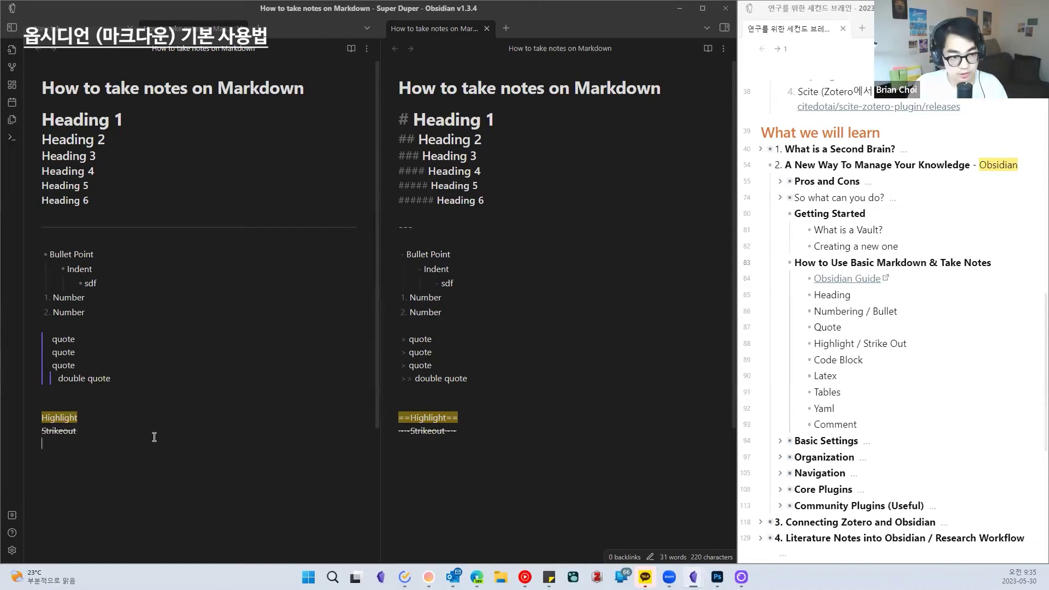
pyautogui.scroll(-2, 154, 437)
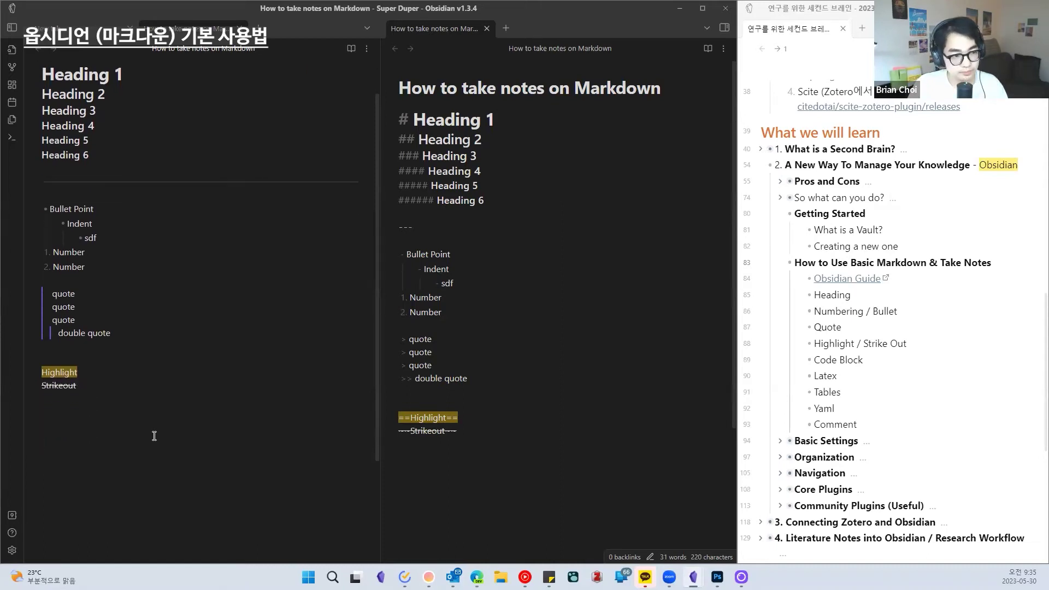
pyautogui.write('Bold')
pyautogui.press('BackSpace')
pyautogui.press('BackSpace')
pyautogui.press('BackSpace')
pyautogui.press('BackSpace')
pyautogui.write('**')
pyautogui.press('BackSpace')
pyautogui.press('BackSpace')
pyautogui.press('BackSpace')
pyautogui.press('BackSpace')
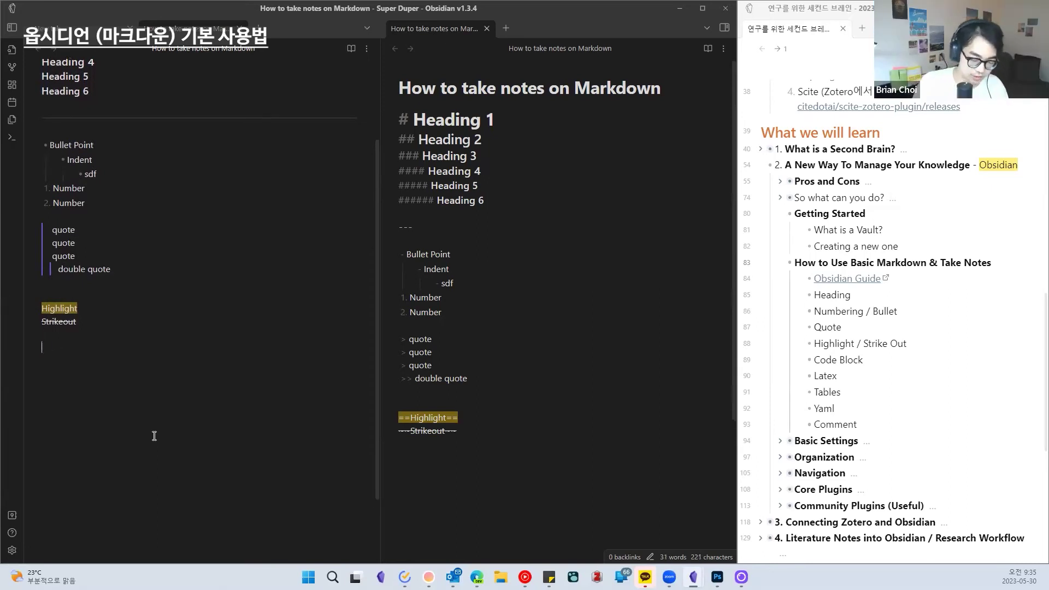
# Step: Add the lines "Bold" and "Indent" below the strikeout line and make "Bold" bold with ** markers
pyautogui.write('Bold')
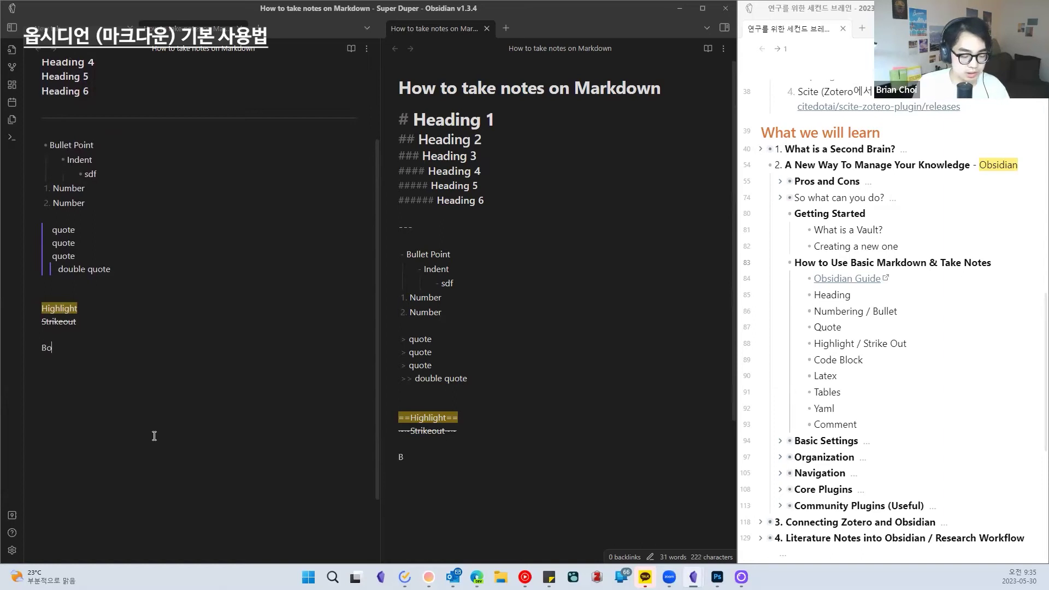
pyautogui.press('Return')
pyautogui.write('Indent')
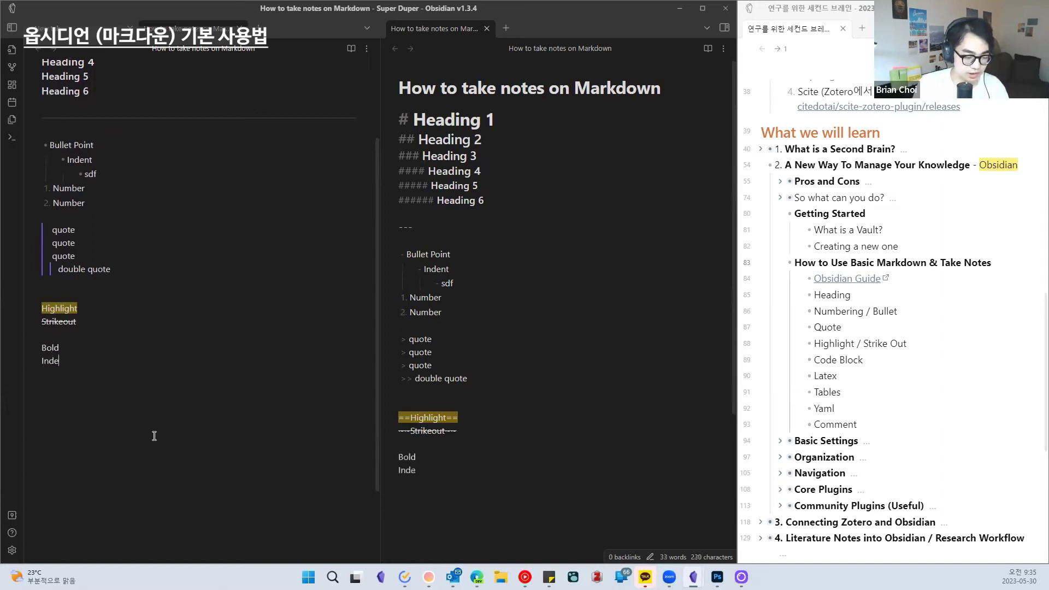
pyautogui.hotkey('shift', 'Home')
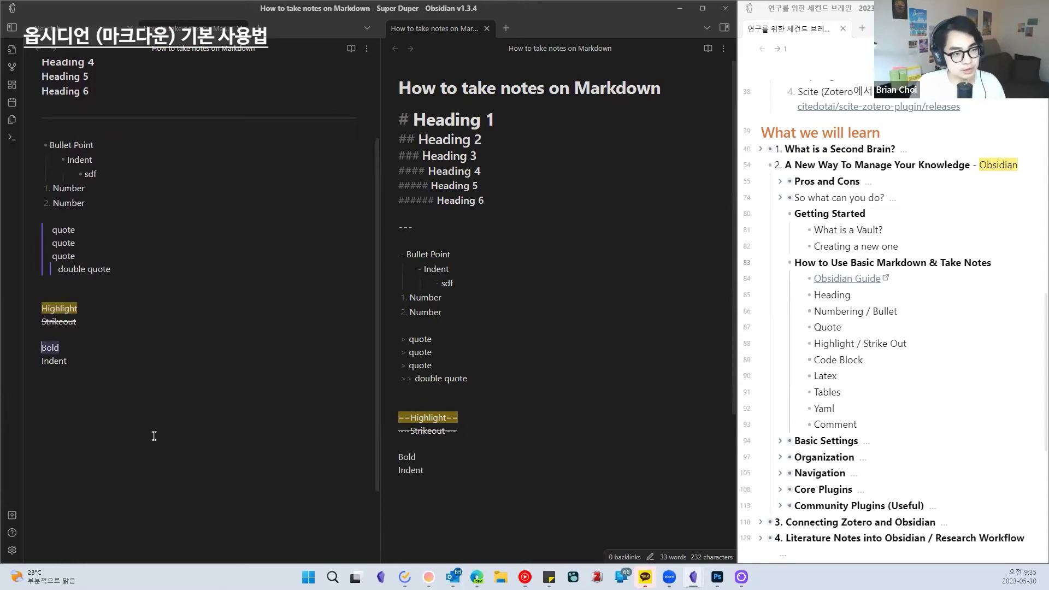
pyautogui.hotkey('ctrl', 'b')
pyautogui.scroll(-2, 155, 435)
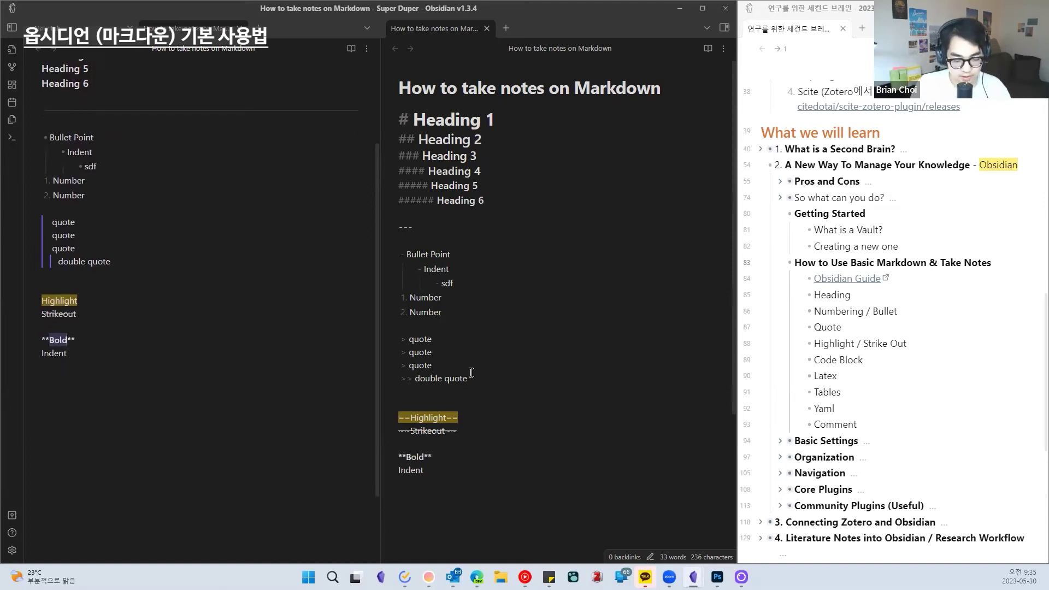
pyautogui.click(111, 282)
pyautogui.click(95, 297)
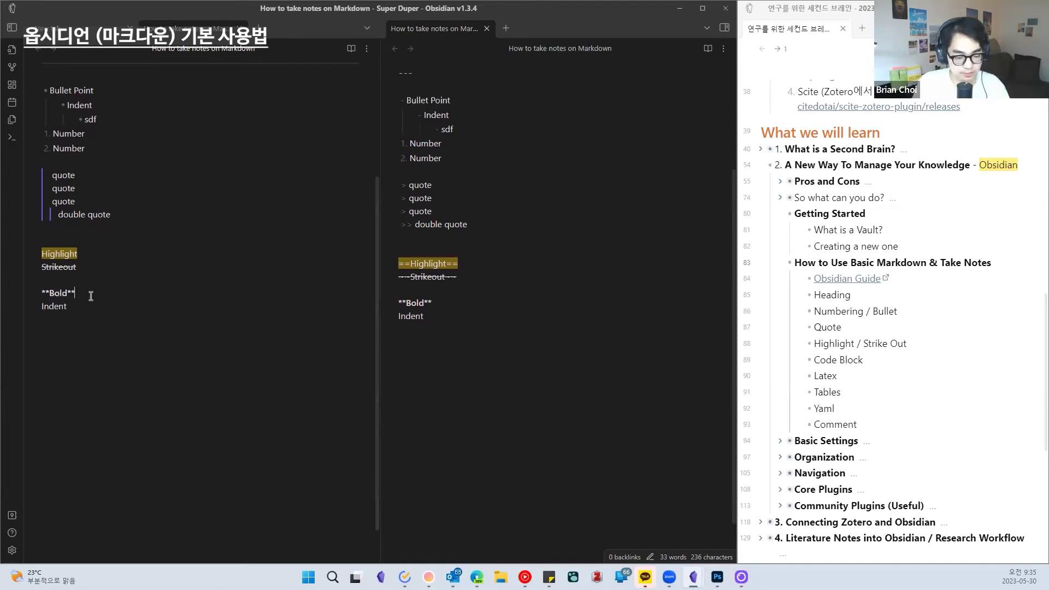
# Step: Add a second "Bold" line below the first one and make it bold with __ markers
pyautogui.press('Return')
pyautogui.write('Bold')
pyautogui.hotkey('shift', 'Home')
pyautogui.write('__')
# Step: Compare the ** and __ bold lines in source mode and live preview
pyautogui.click(443, 302)
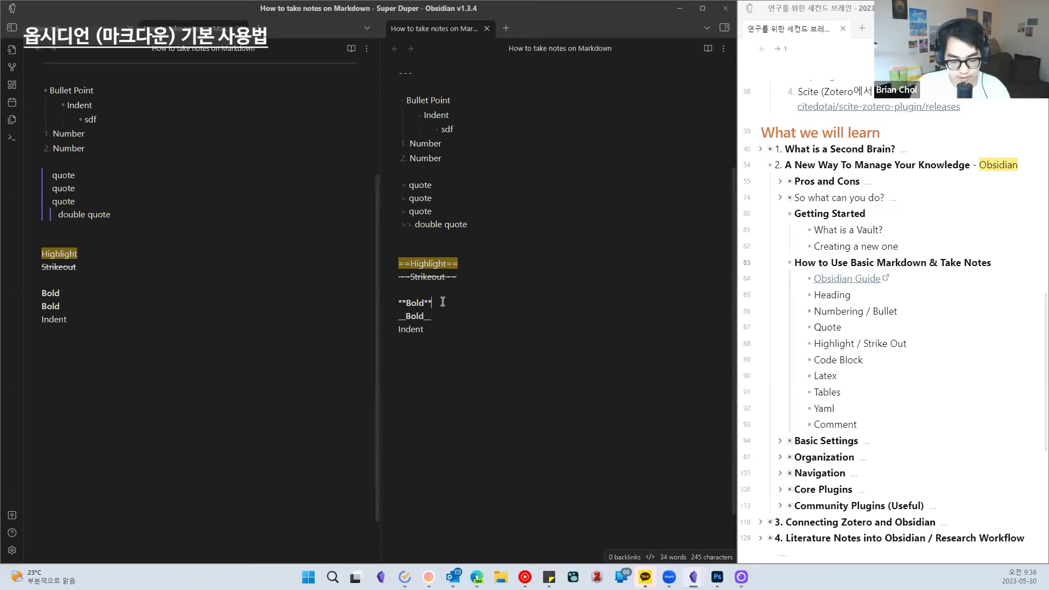
pyautogui.click(429, 317)
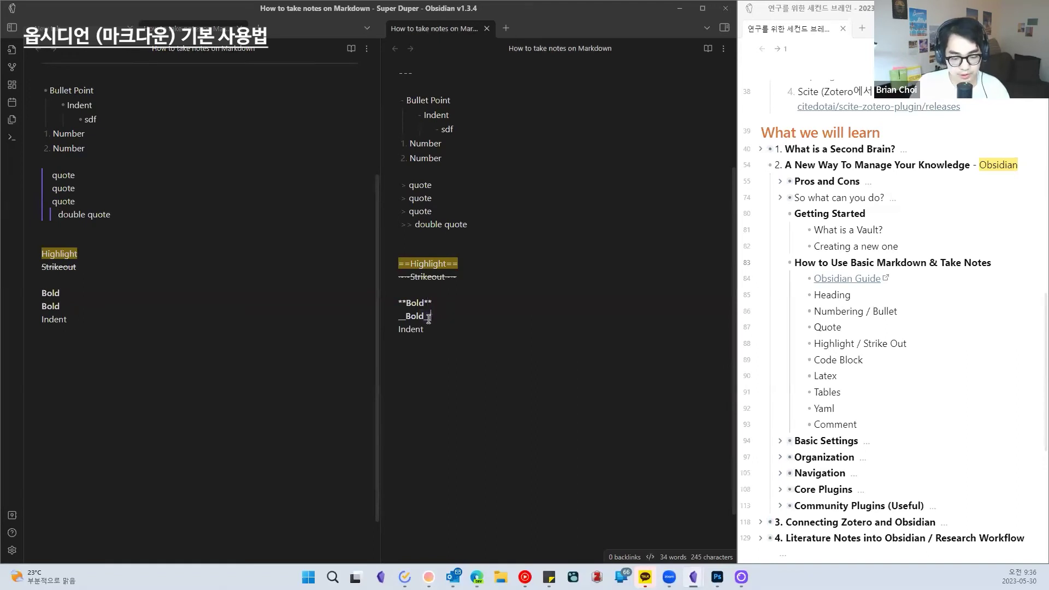
pyautogui.click(175, 299)
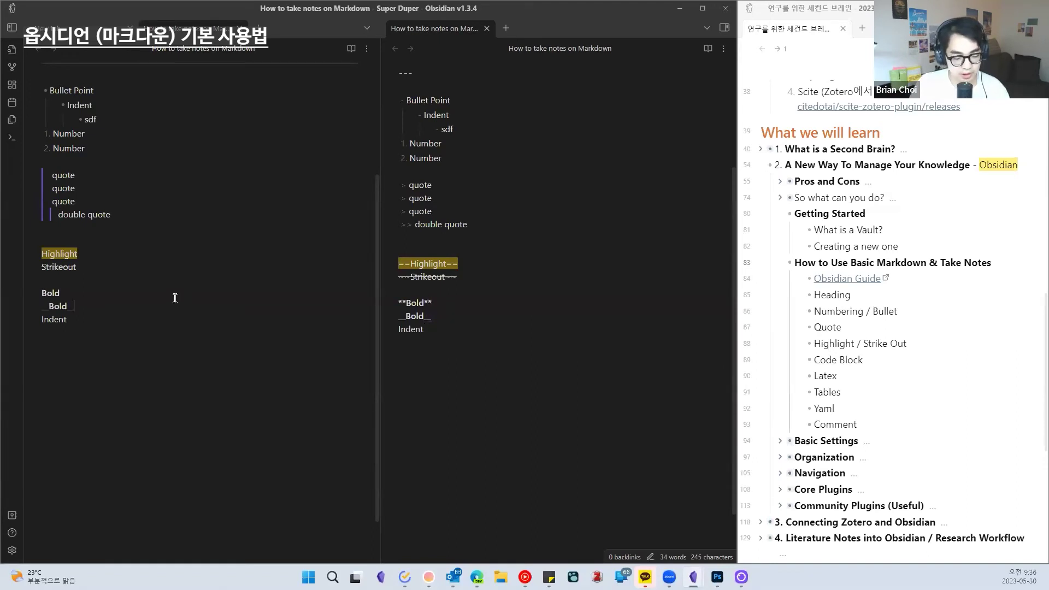
pyautogui.press('Up')
pyautogui.press('Down')
pyautogui.press('Up')
pyautogui.press('Down')
# Step: Italicize the word "Indent" with * markers and add a second "Indent" line italicized with _ markers
pyautogui.press('Down')
pyautogui.hotkey('shift', 'Home')
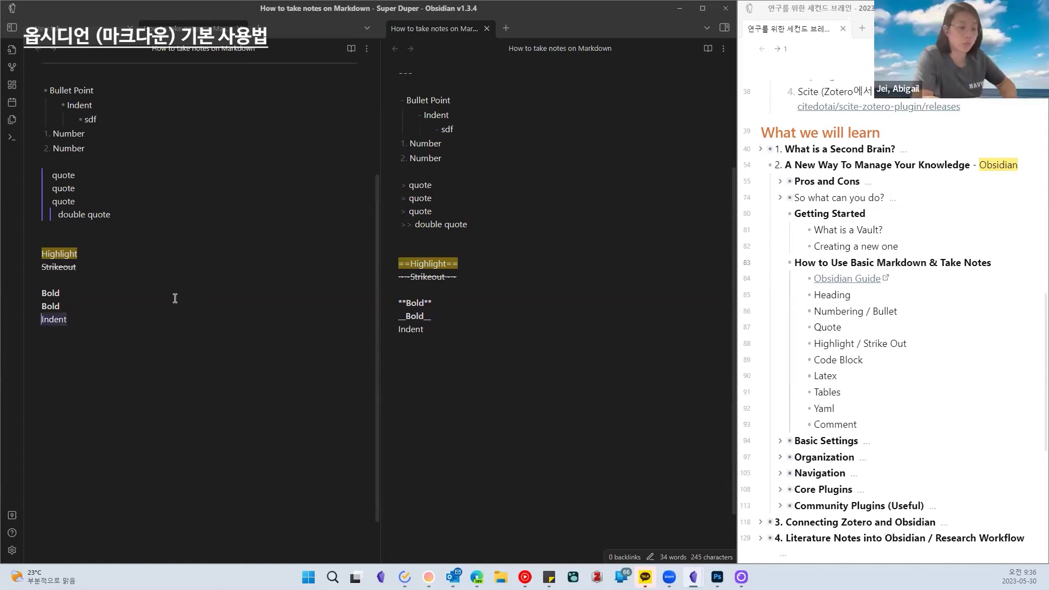
pyautogui.hotkey('ctrl', 'i')
pyautogui.click(180, 308)
pyautogui.press('Down')
pyautogui.press('Return')
pyautogui.write('Indent')
pyautogui.hotkey('shift', 'Home')
pyautogui.write('_')
# Step: Add the line "Bold and Indent" formatted bold and italic with *** markers, and check its markup in source mode
pyautogui.press('Down')
pyautogui.write('Bold and Indetnt')
pyautogui.hotkey('ctrl', 'shift', 'Left')
pyautogui.hotkey('ctrl', 'shift', 'Left')
pyautogui.hotkey('ctrl', 'shift', 'Left')
pyautogui.write('***')
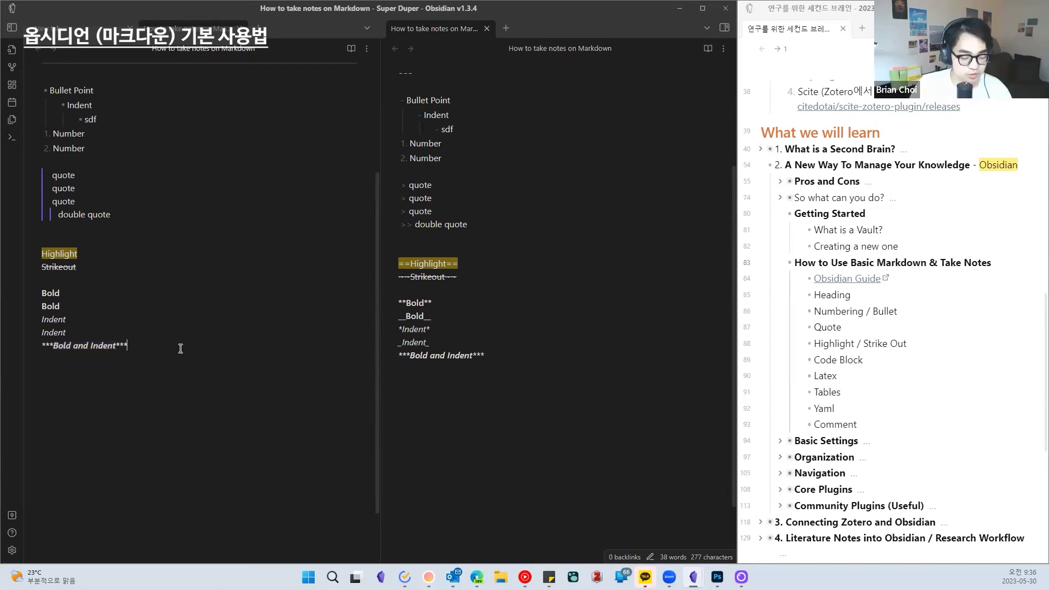
pyautogui.click(464, 357)
pyautogui.scroll(-1, 463, 359)
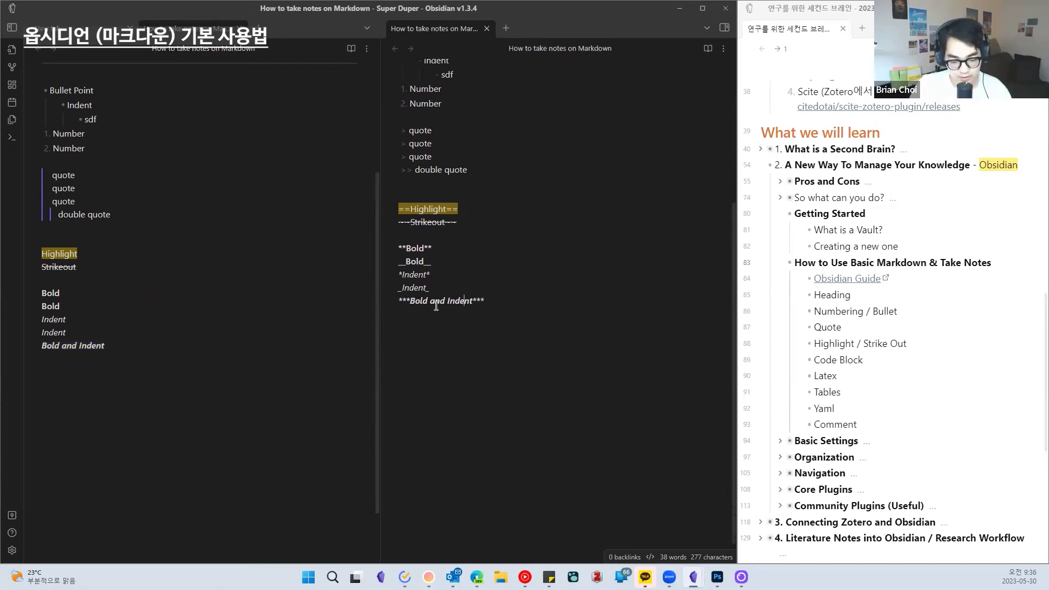
pyautogui.moveTo(414, 303); pyautogui.dragTo(443, 302)
pyautogui.click(440, 300)
pyautogui.click(459, 308)
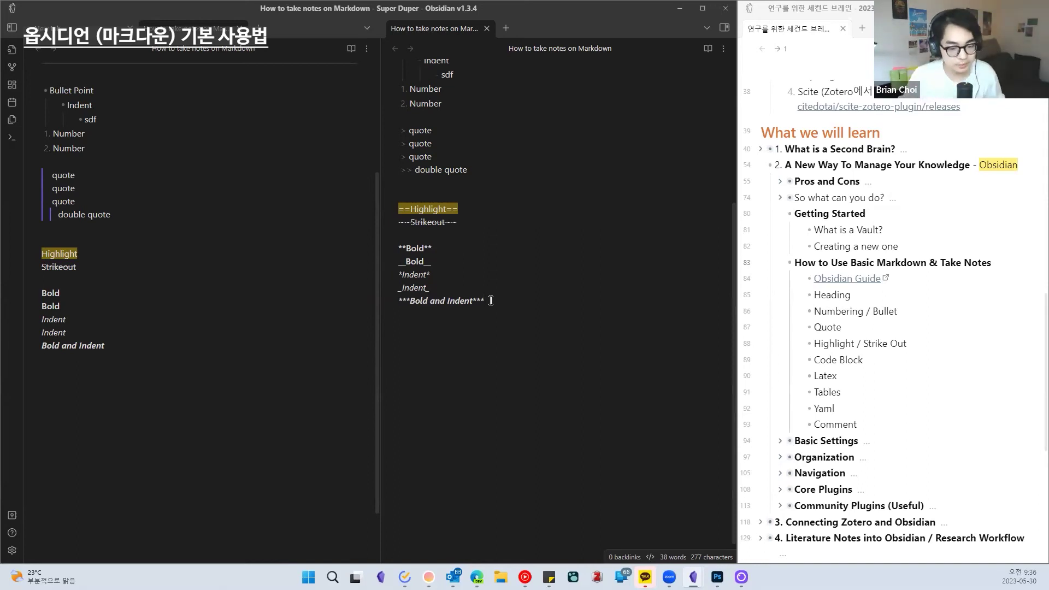
# Step: Add the line "Underline -> Markdown native support X" below the bold-italic line
pyautogui.click(287, 334)
pyautogui.click(286, 340)
pyautogui.press('Return')
pyautogui.write('Underline')
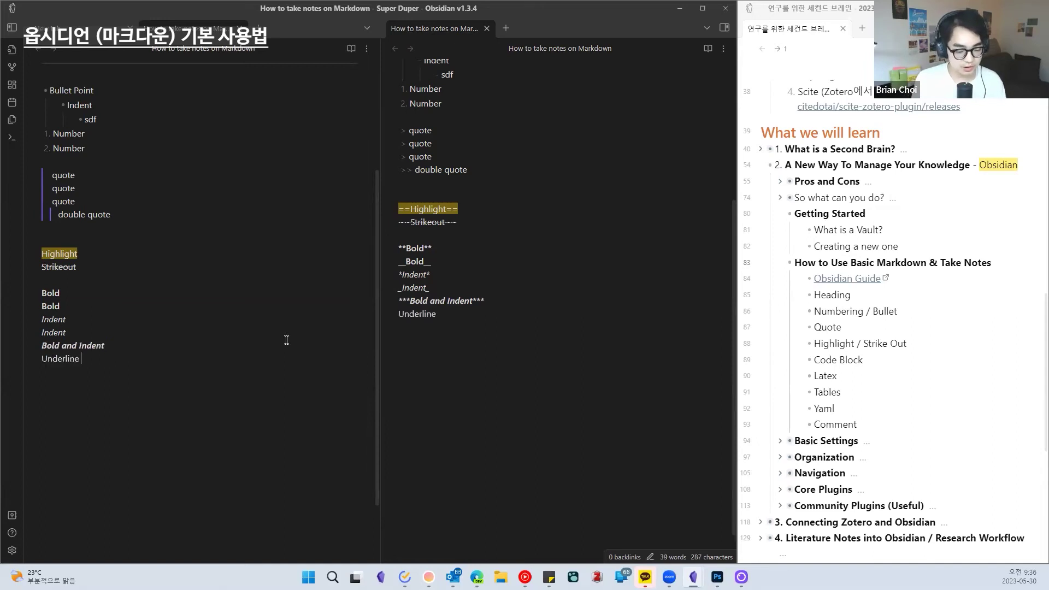
pyautogui.hotkey('shift', 'Home')
pyautogui.press('End')
pyautogui.write('-> MArkdown')
pyautogui.press('BackSpace')
pyautogui.press('BackSpace')
pyautogui.press('BackSpace')
pyautogui.press('BackSpace')
pyautogui.press('BackSpace')
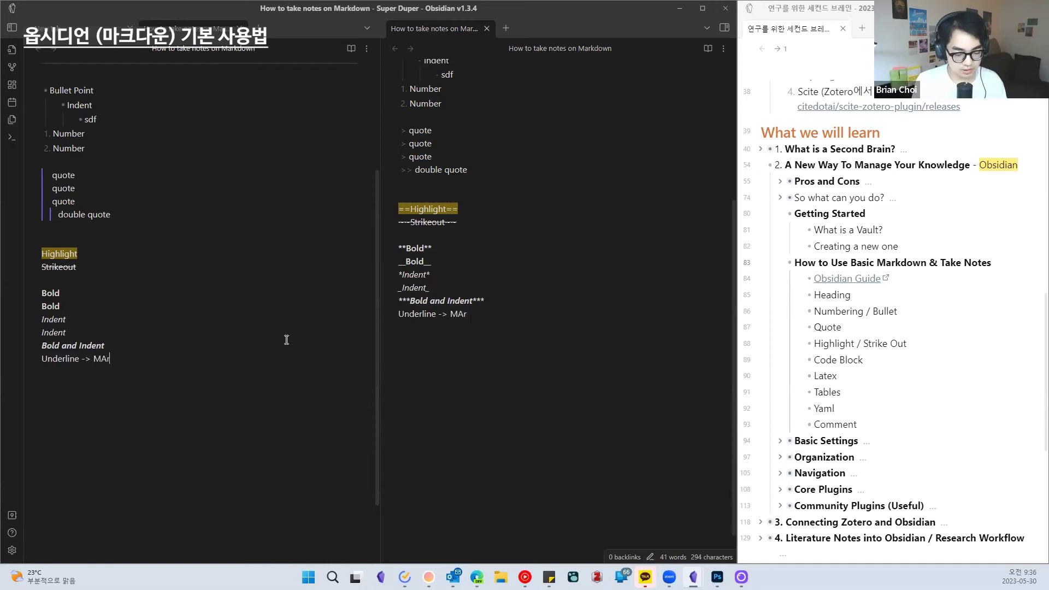
pyautogui.press('BackSpace')
pyautogui.press('BackSpace')
pyautogui.write('arkdown native support X')
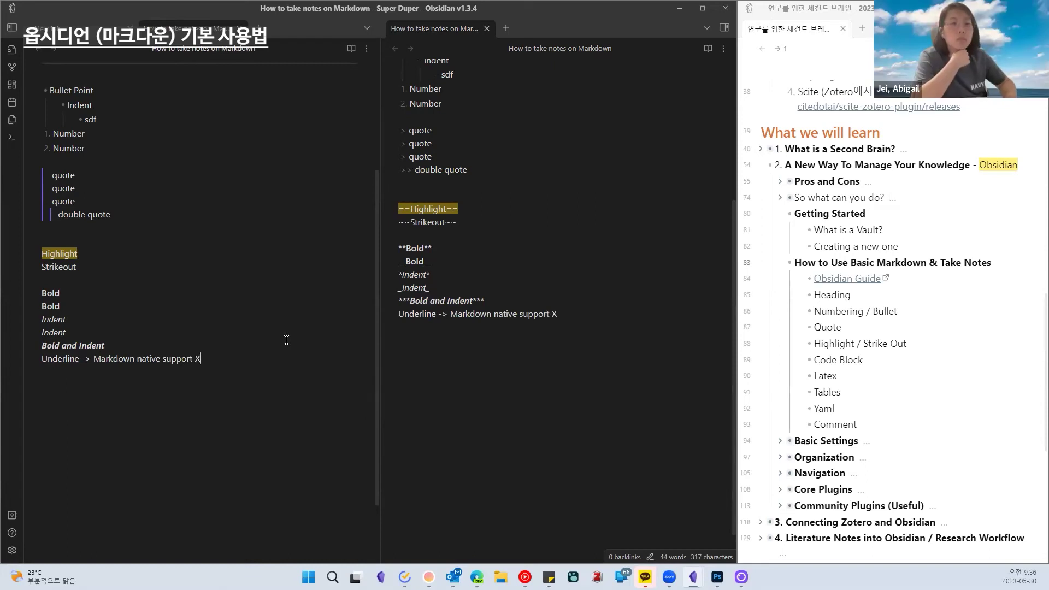
# Step: Underline the word "Underline" by enclosing it in <u> and </u> HTML tags
pyautogui.hotkey('ctrl', 'shift', 'Right')
pyautogui.press('Left')
pyautogui.write('<u<')
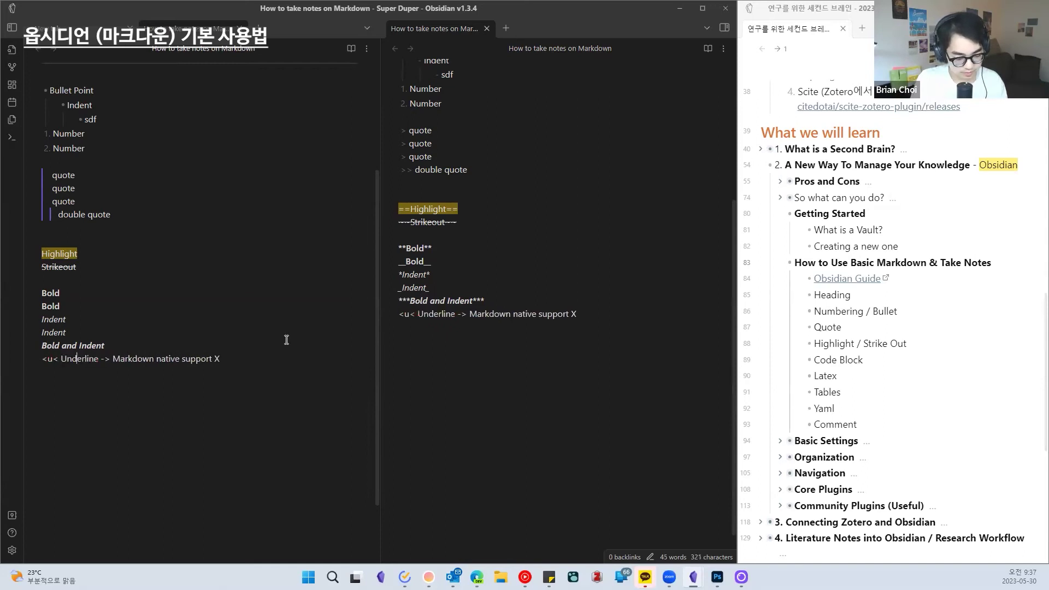
pyautogui.press('BackSpace')
pyautogui.press('BackSpace')
pyautogui.write('>')
pyautogui.press('Right')
pyautogui.press('Right')
pyautogui.press('Right')
pyautogui.press('Right')
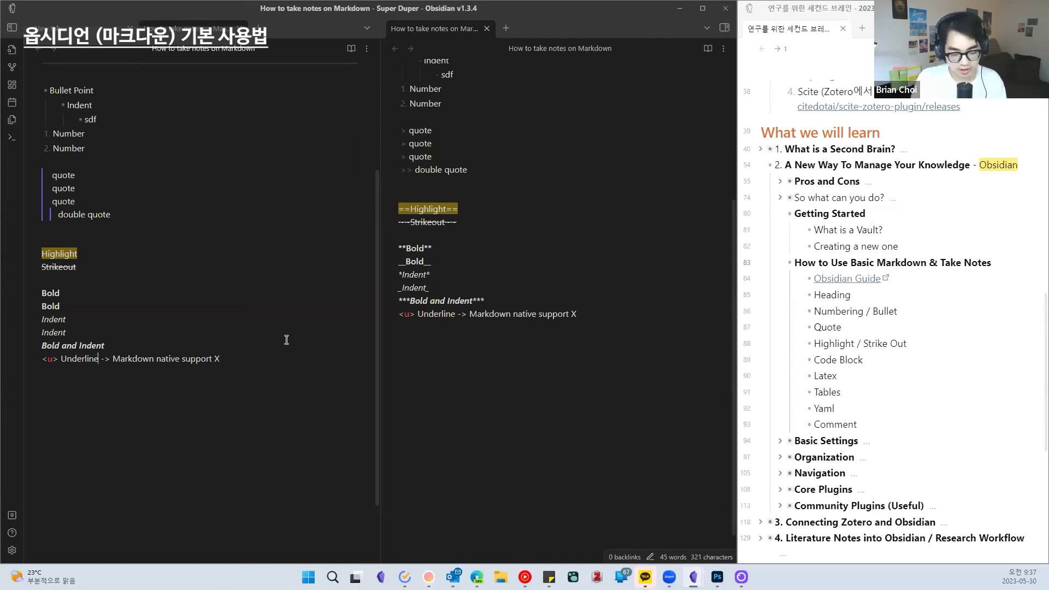
pyautogui.press('Right')
pyautogui.press('Right')
pyautogui.press('Right')
pyautogui.press('Right')
pyautogui.press('Right')
pyautogui.write('</u>')
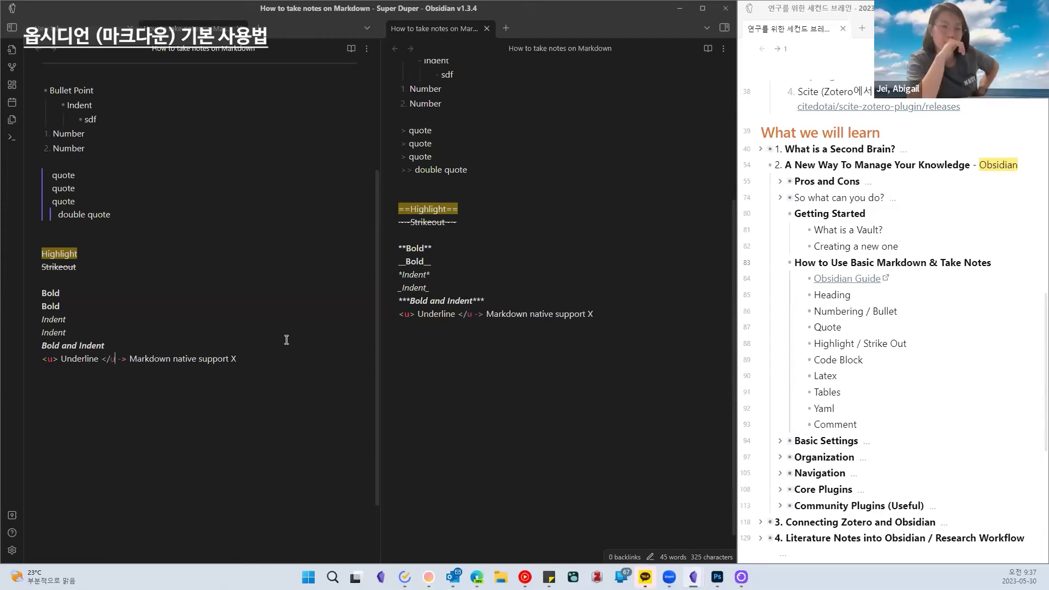
pyautogui.press('Down')
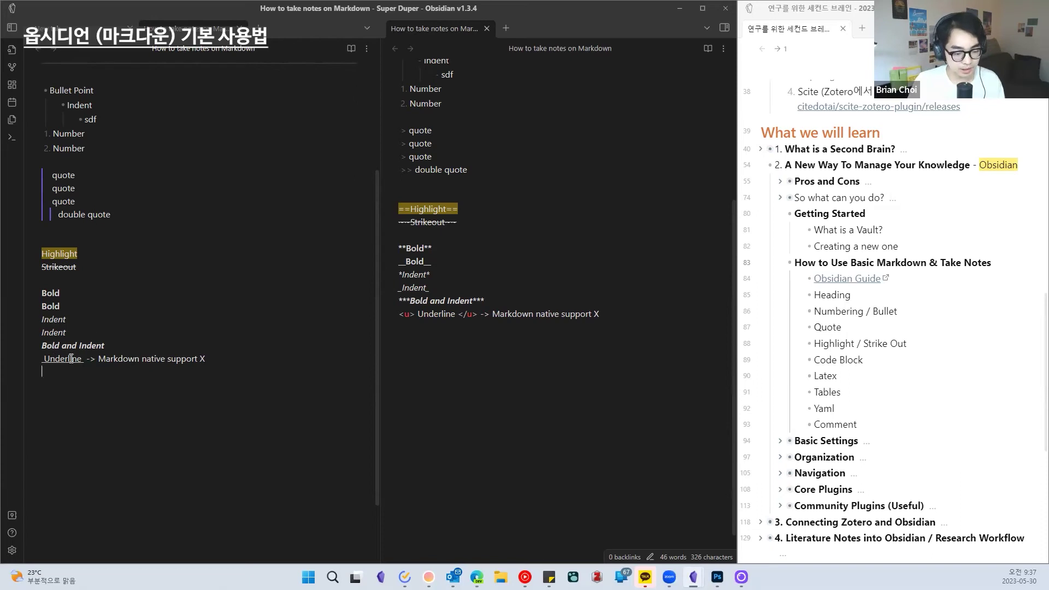
# Step: Append "- you need to use html" to the underline line and leave an empty line below it
pyautogui.click(75, 359)
pyautogui.press('Down')
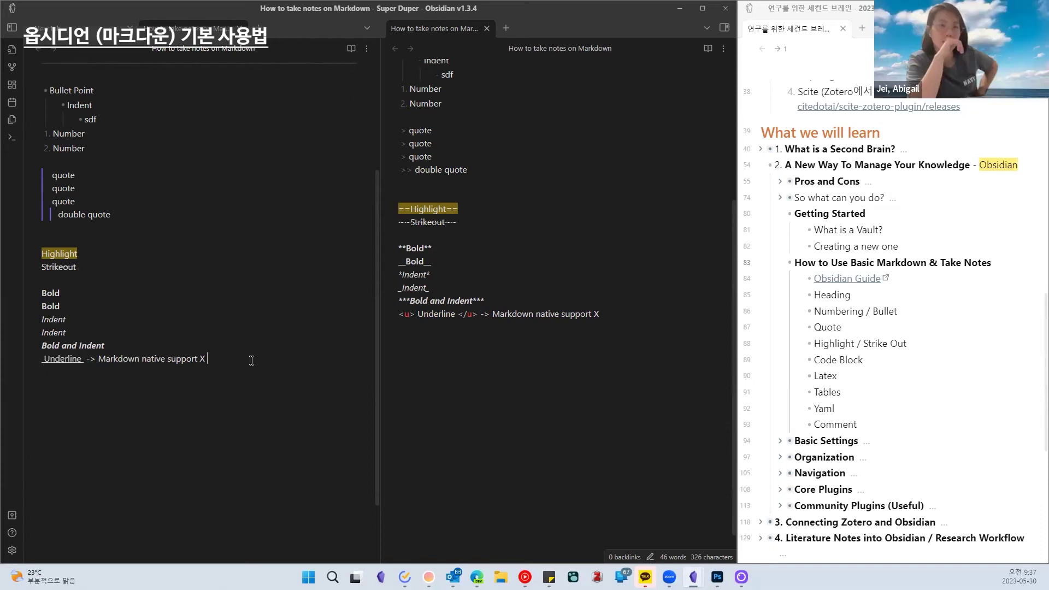
pyautogui.write('- ')
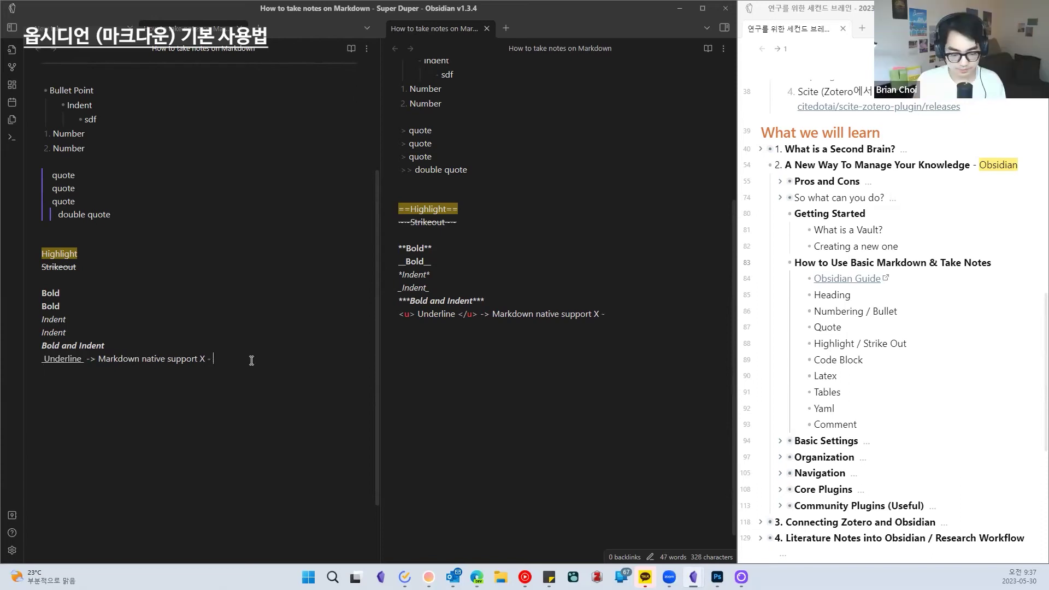
pyautogui.write('you need to use html')
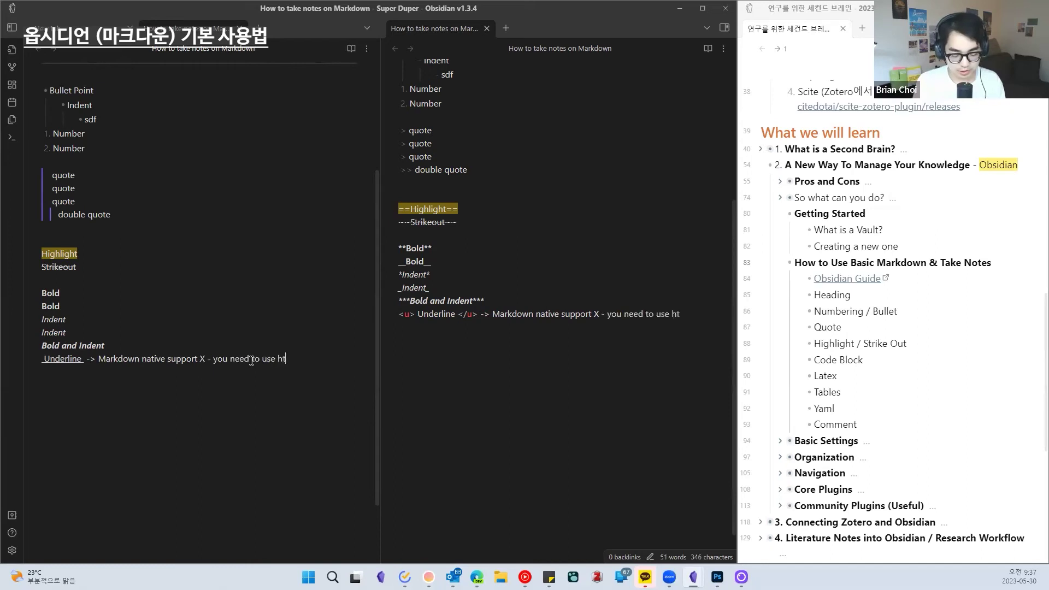
pyautogui.press('Return')
pyautogui.press('Return')
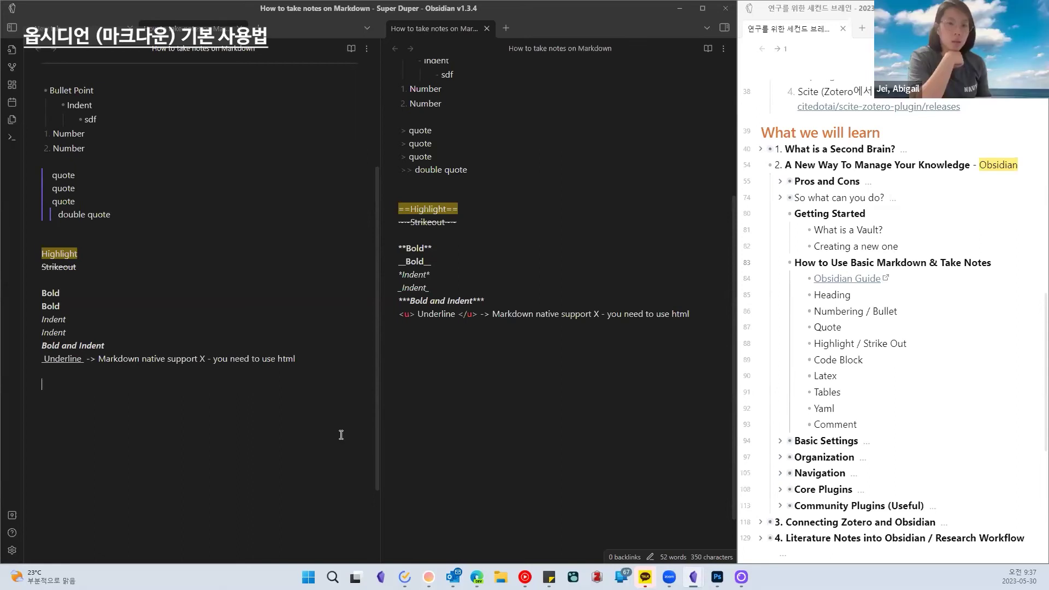
pyautogui.write('battick')
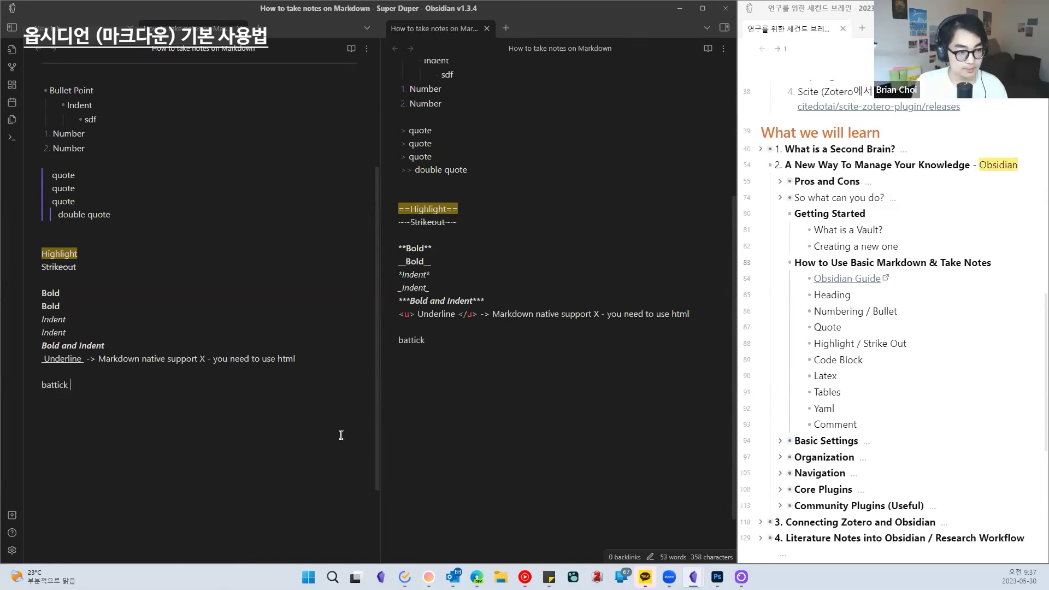
pyautogui.hotkey('shift', 'Home')
pyautogui.press('BackSpace')
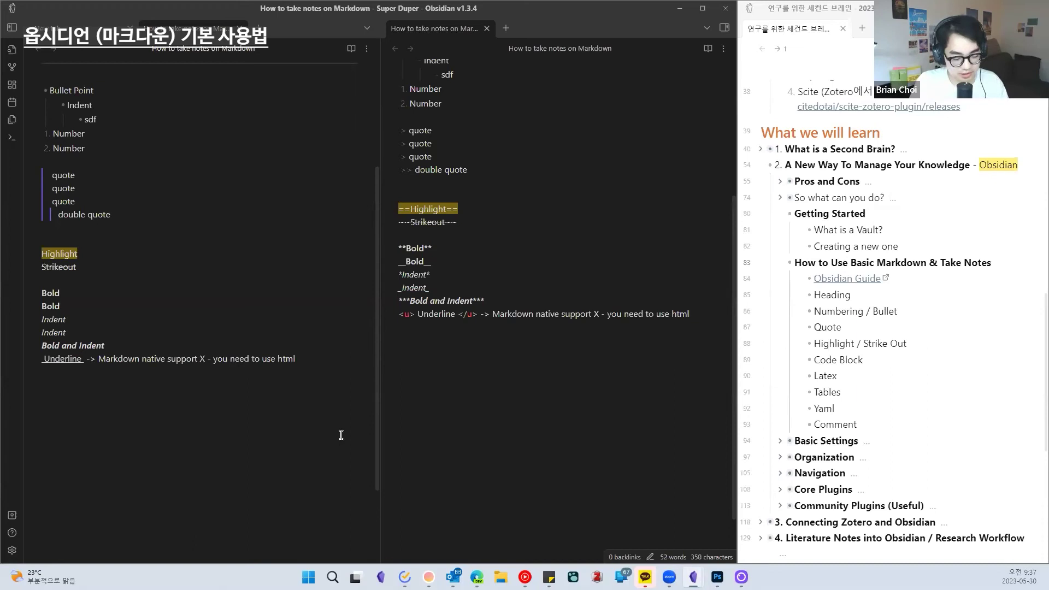
pyautogui.write('```')
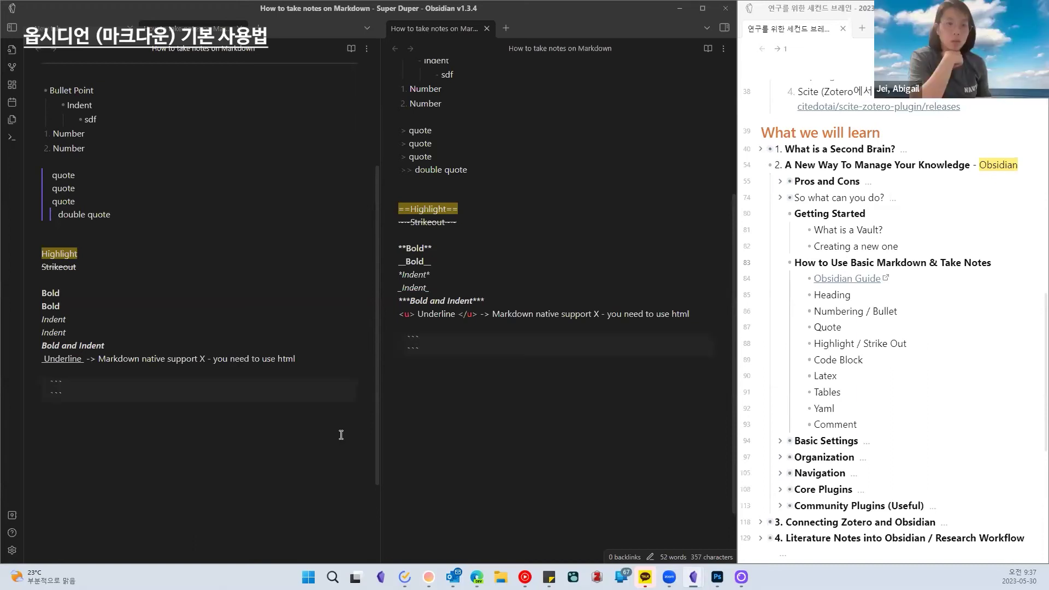
pyautogui.press('Right')
pyautogui.press('BackSpace')
pyautogui.press('BackSpace')
pyautogui.press('BackSpace')
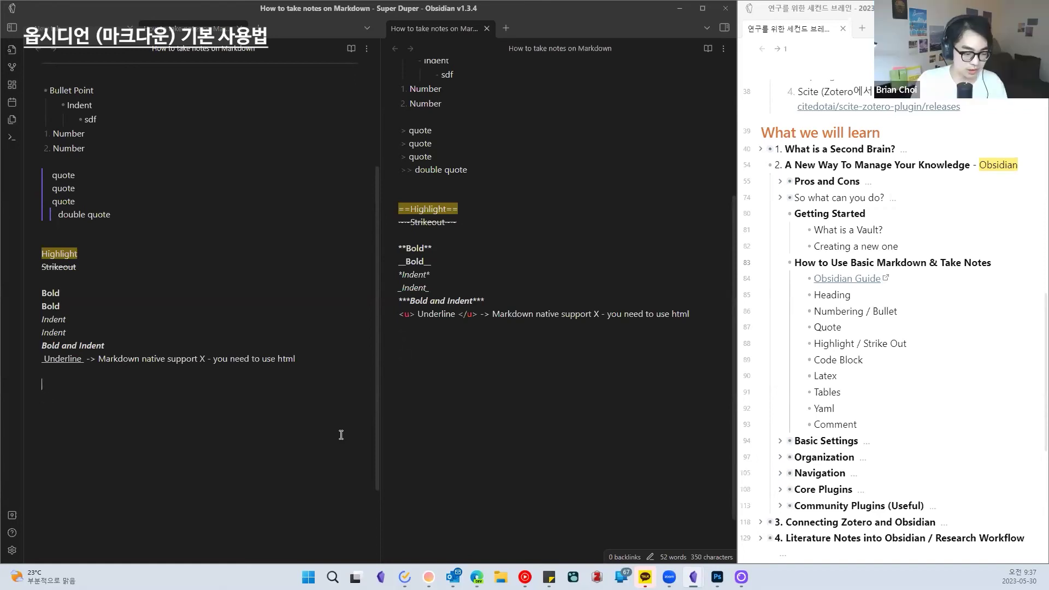
# Step: Add the word "Code" as inline code in backticks, followed by the plain text "Battick"
pyautogui.write('Code')
pyautogui.hotkey('shift', 'Home')
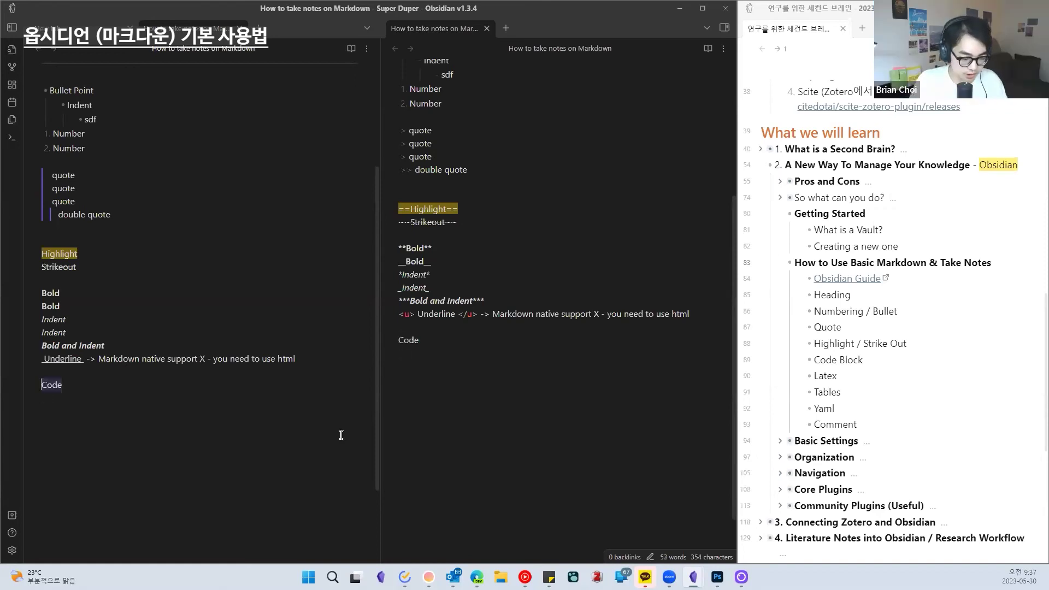
pyautogui.write('`')
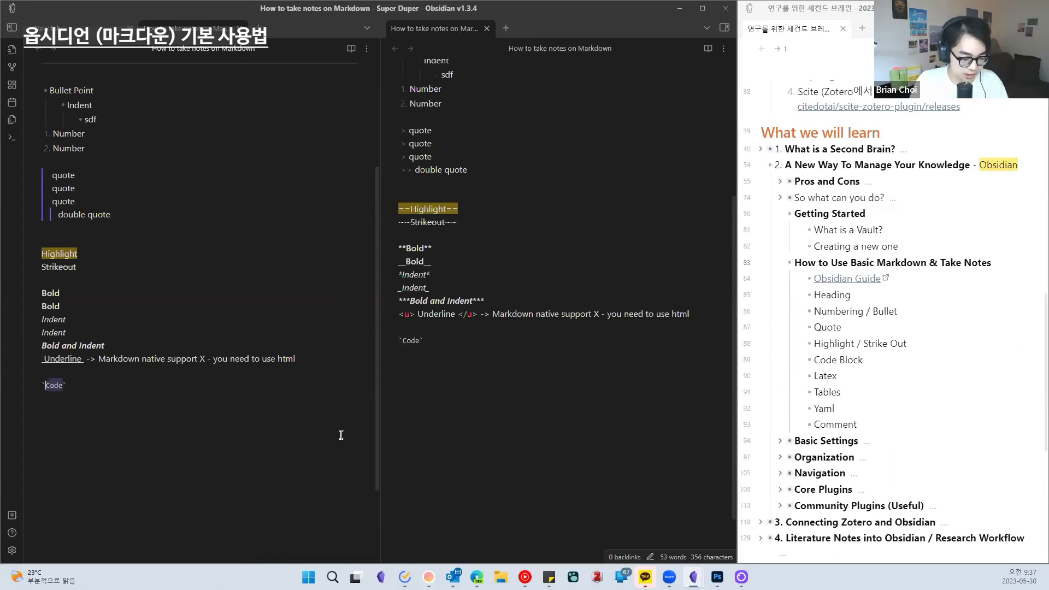
pyautogui.press('End')
pyautogui.write('Battick')
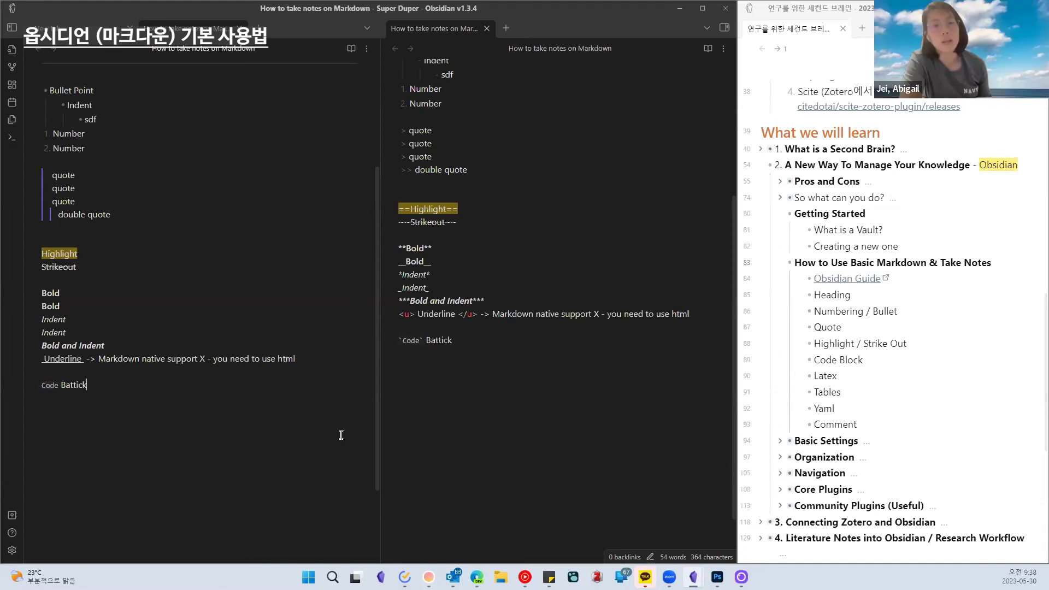
# Step: Add the line "This is `python`" below the Battick line, with "python" as inline code
pyautogui.scroll(-2, 340, 433)
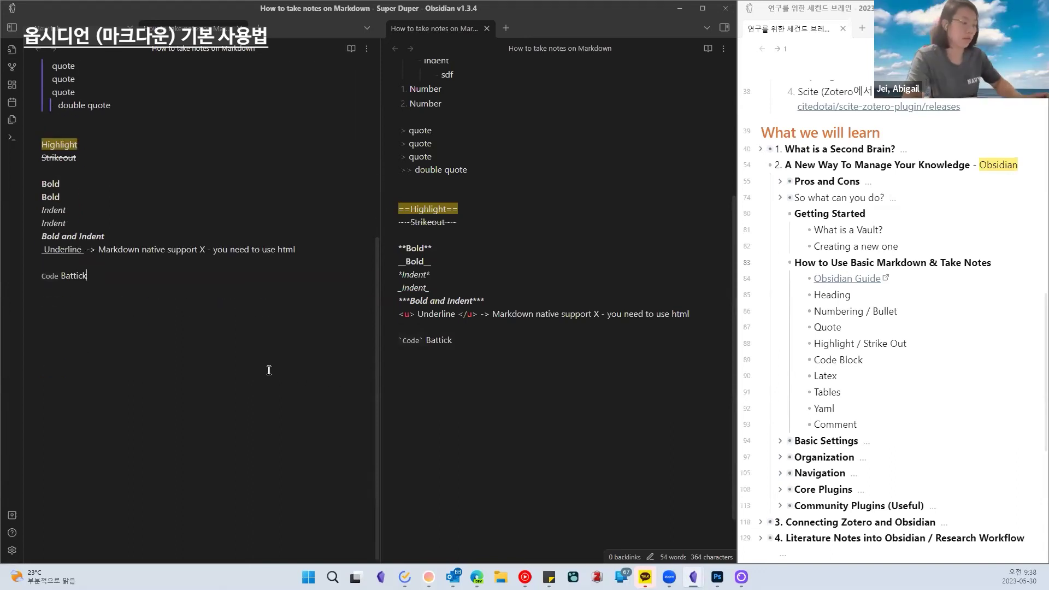
pyautogui.scroll(2, 269, 371)
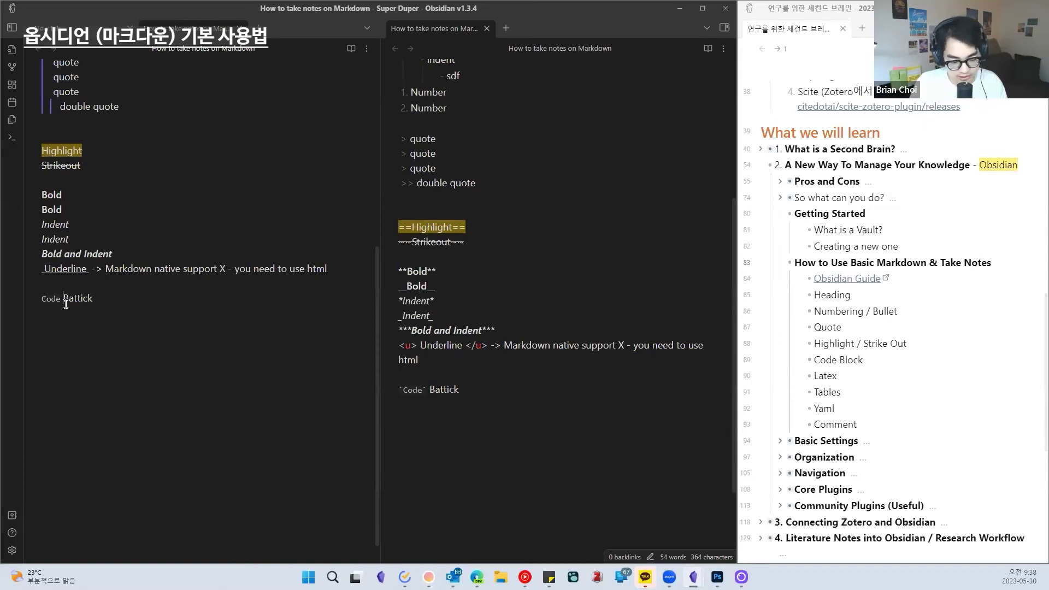
pyautogui.write('This is `pytoh')
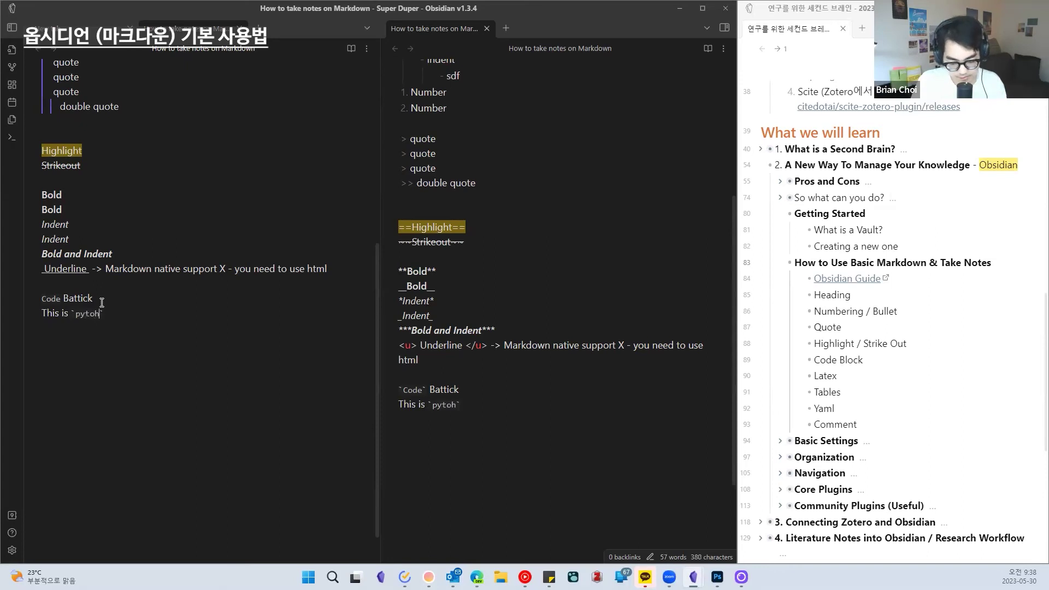
pyautogui.press('BackSpace')
pyautogui.press('BackSpace')
pyautogui.write('hon')
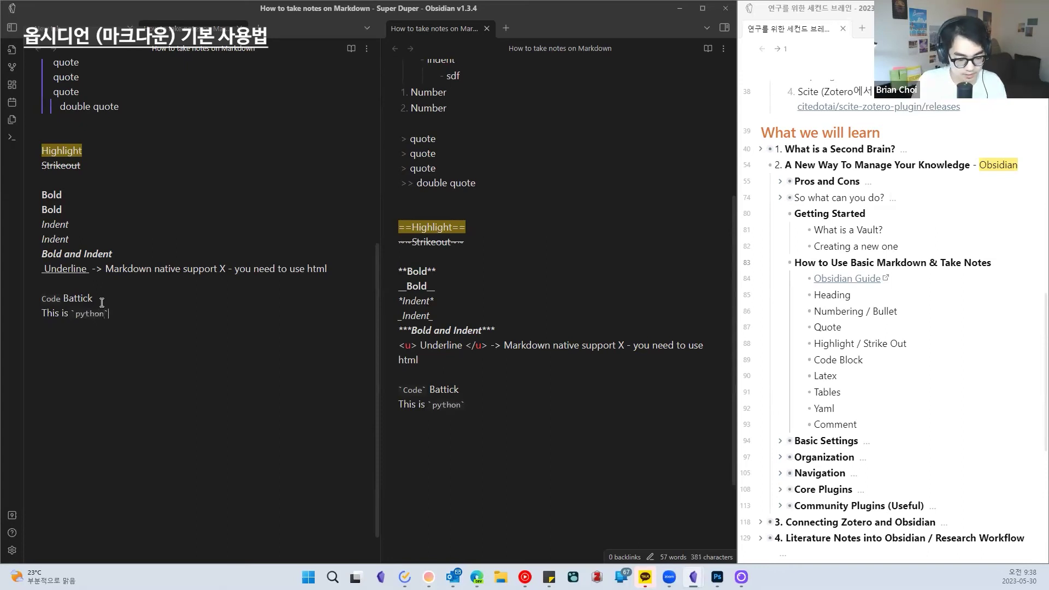
pyautogui.moveTo(116, 312); pyautogui.dragTo(71, 312)
pyautogui.click(122, 318)
# Step: Insert an empty triple-backtick fenced block below the python line, with the label "Code block" directly above it
pyautogui.press('Return')
pyautogui.press('Return')
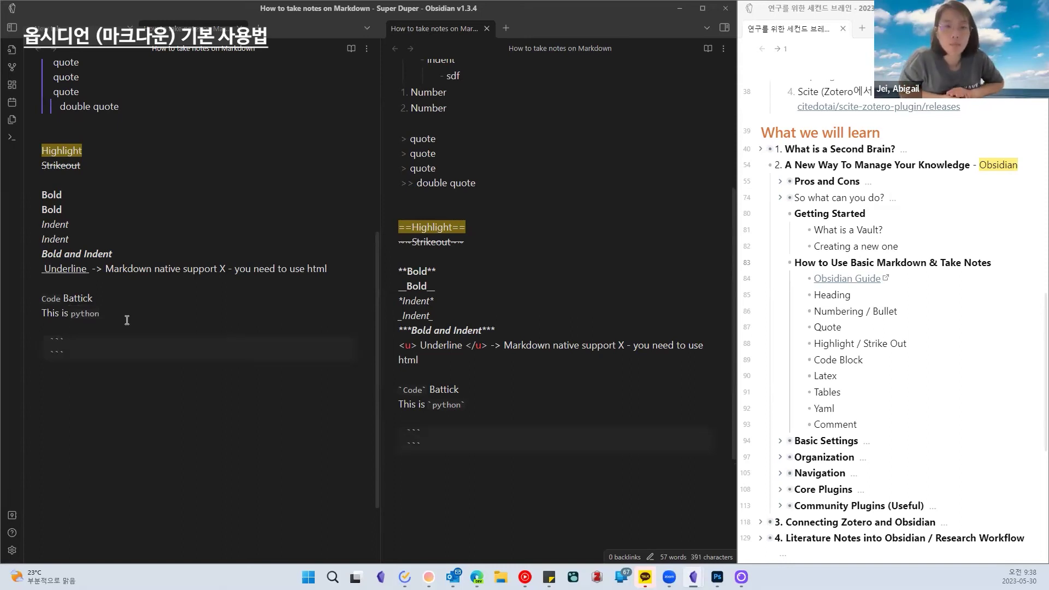
pyautogui.press('Return')
pyautogui.press('Up')
pyautogui.write('Code block')
pyautogui.press('Down')
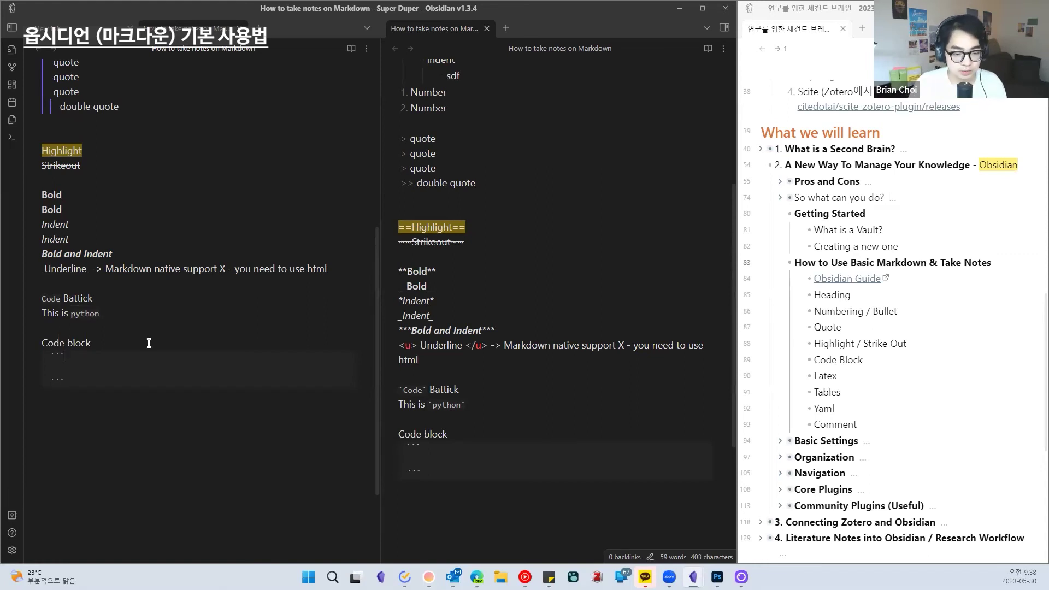
# Step: Set the fenced block's language to R and enter the lines "a <- 123" and "b <- 'string'"
pyautogui.scroll(-1, 149, 342)
pyautogui.write('p')
pyautogui.press('BackSpace')
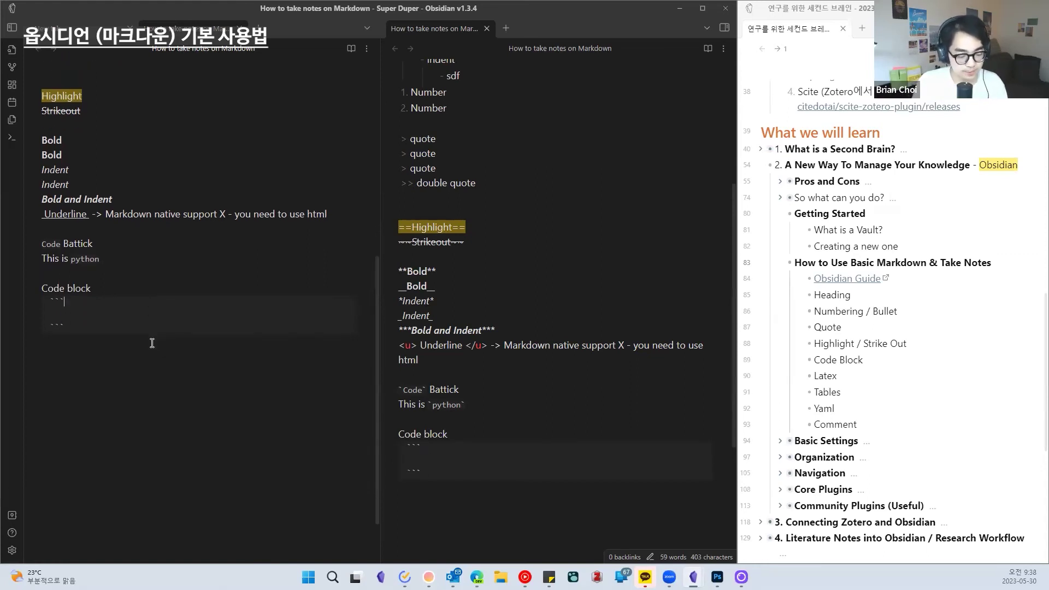
pyautogui.write('R')
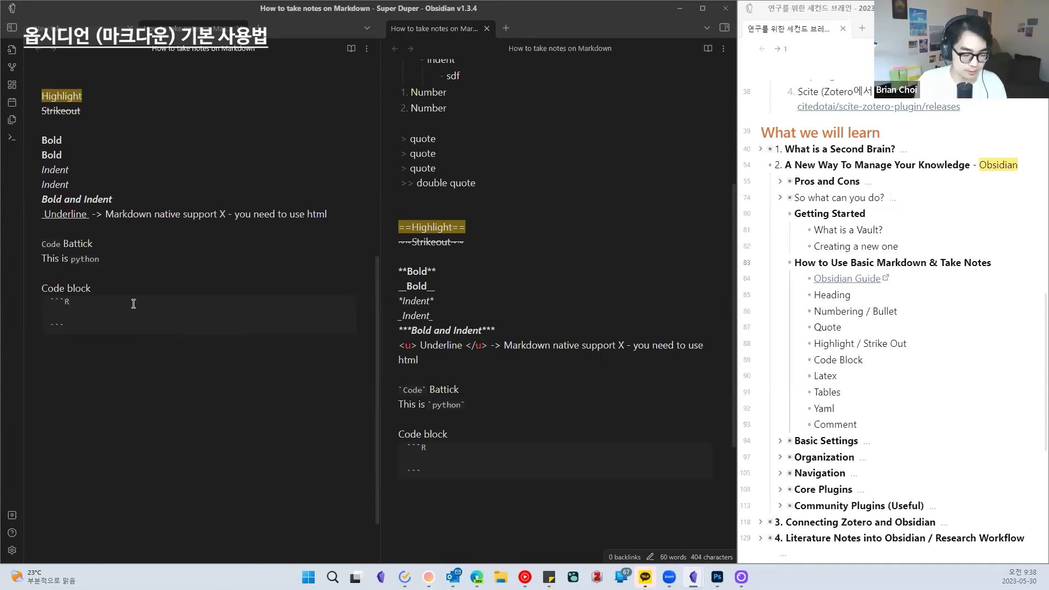
pyautogui.write(' a <- 123 ')
pyautogui.write('b <')
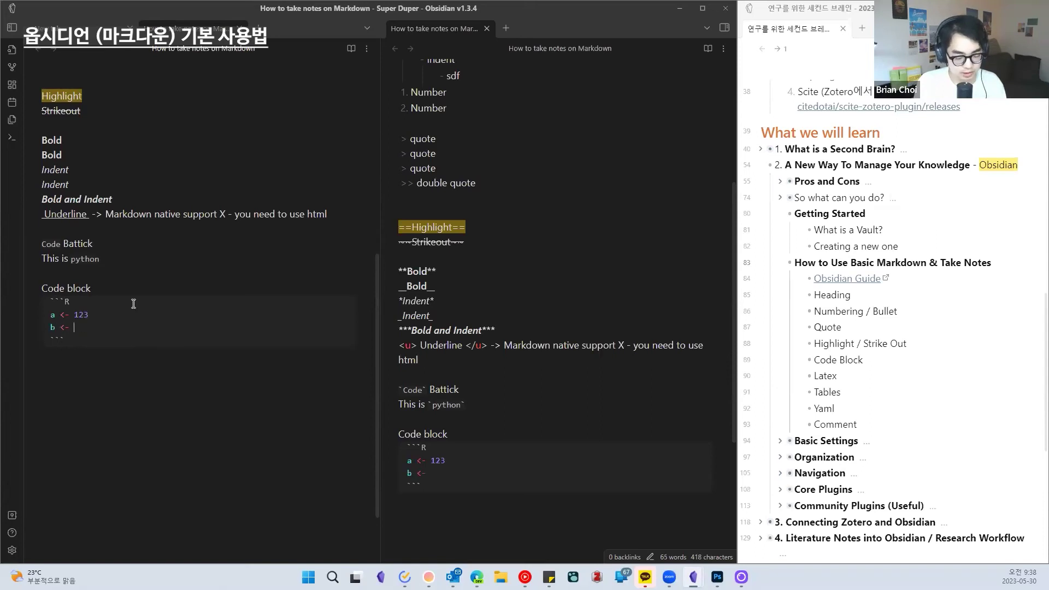
pyautogui.write("- 'string")
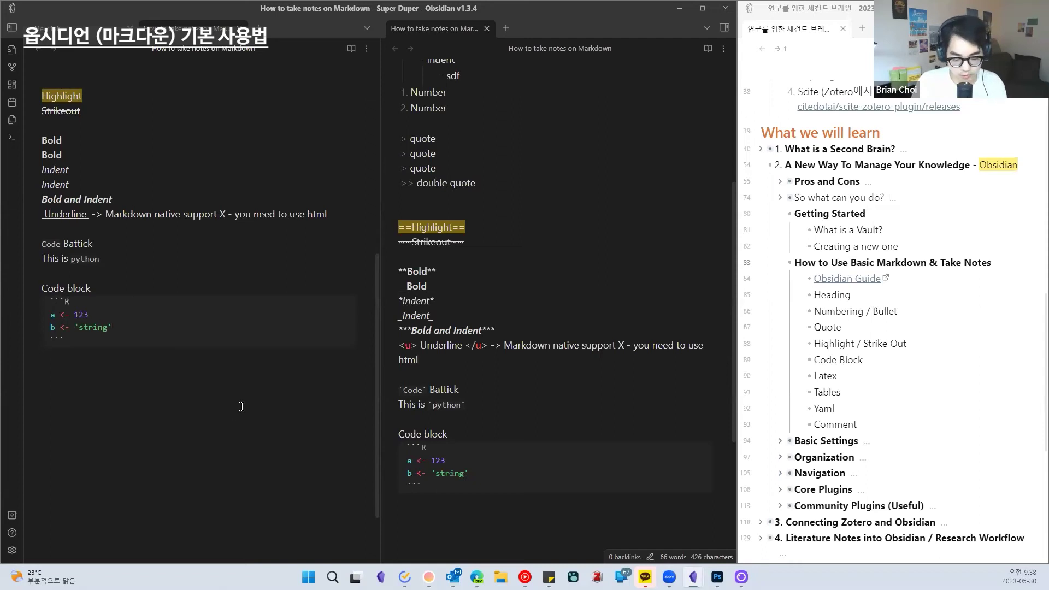
# Step: Add a python fenced code block below the R block containing "print('hello')" and "a = 123"
pyautogui.click(130, 353)
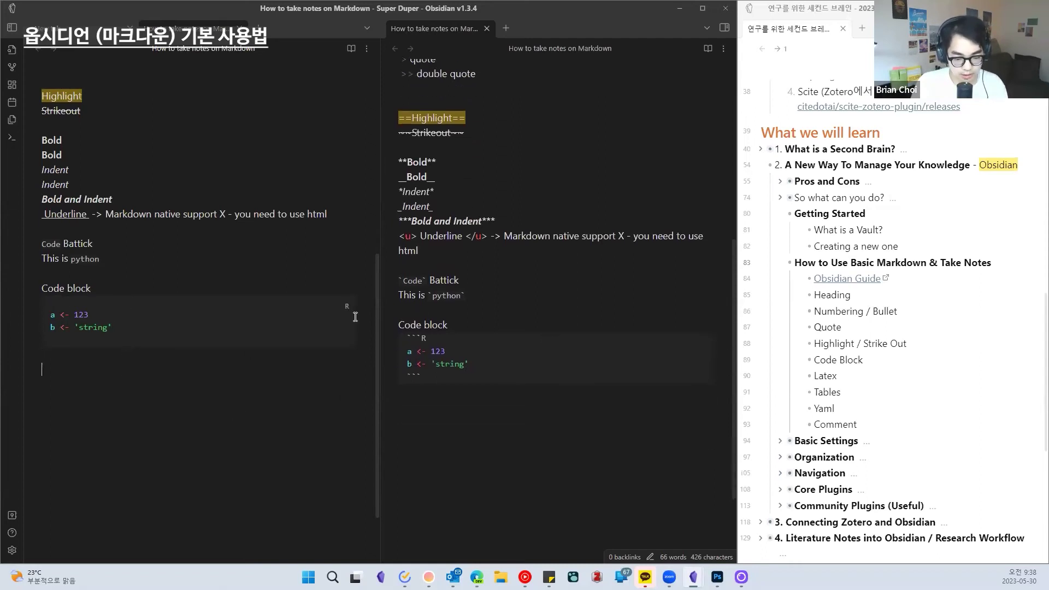
pyautogui.write('```pythoh')
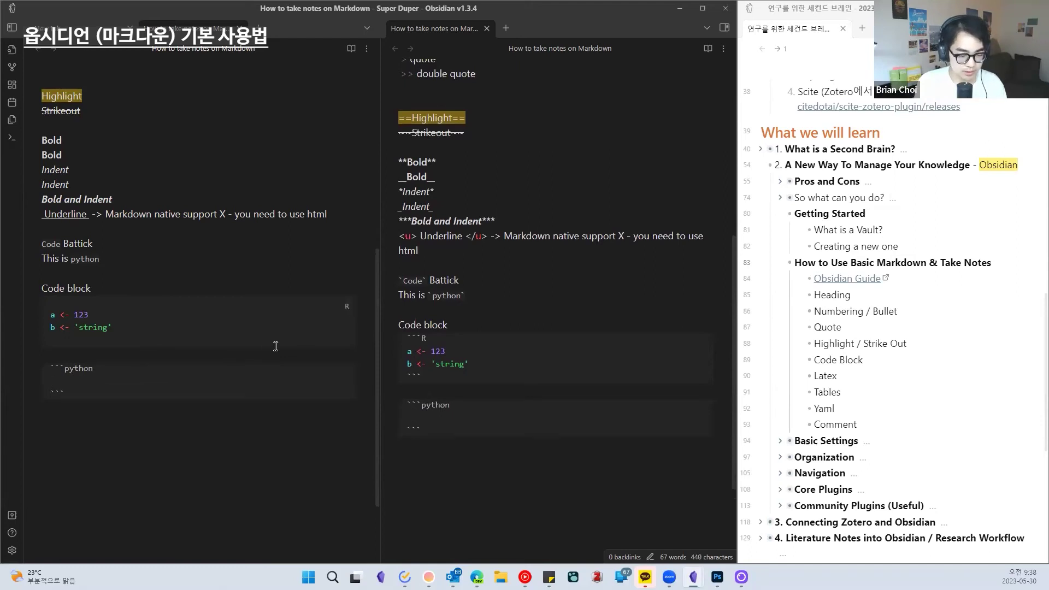
pyautogui.write("rint('hello")
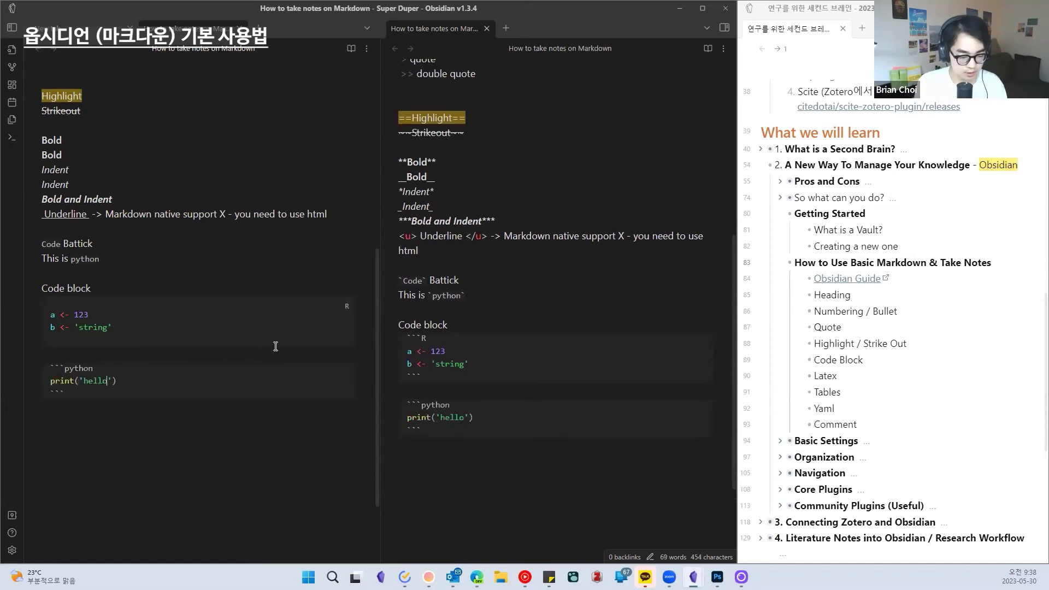
pyautogui.press('Return')
pyautogui.write('a = 123')
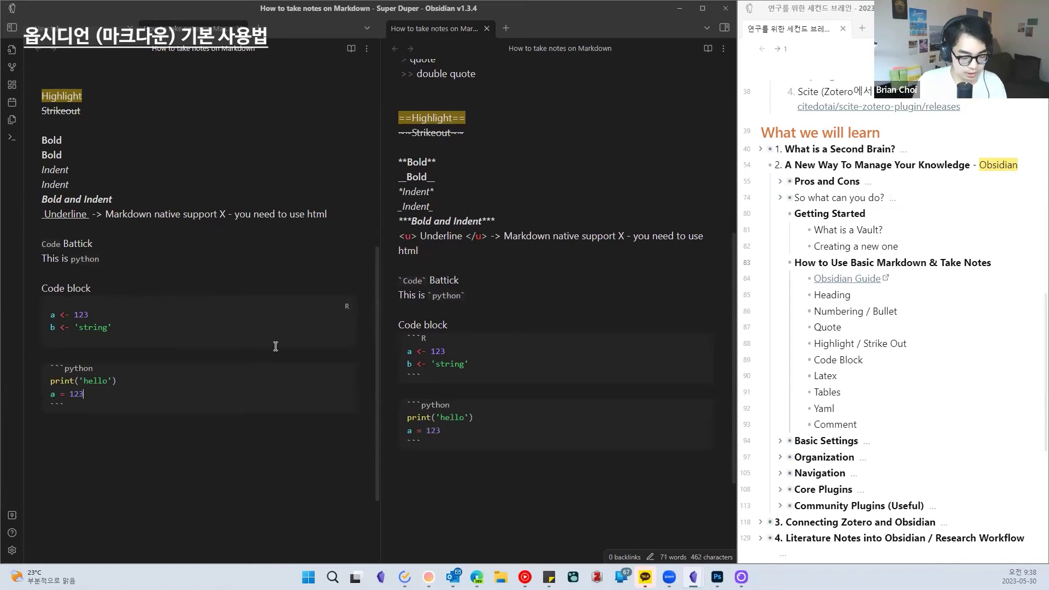
# Step: Create a fenced code block with the language sql below the Python block
pyautogui.scroll(-1, 487, 430)
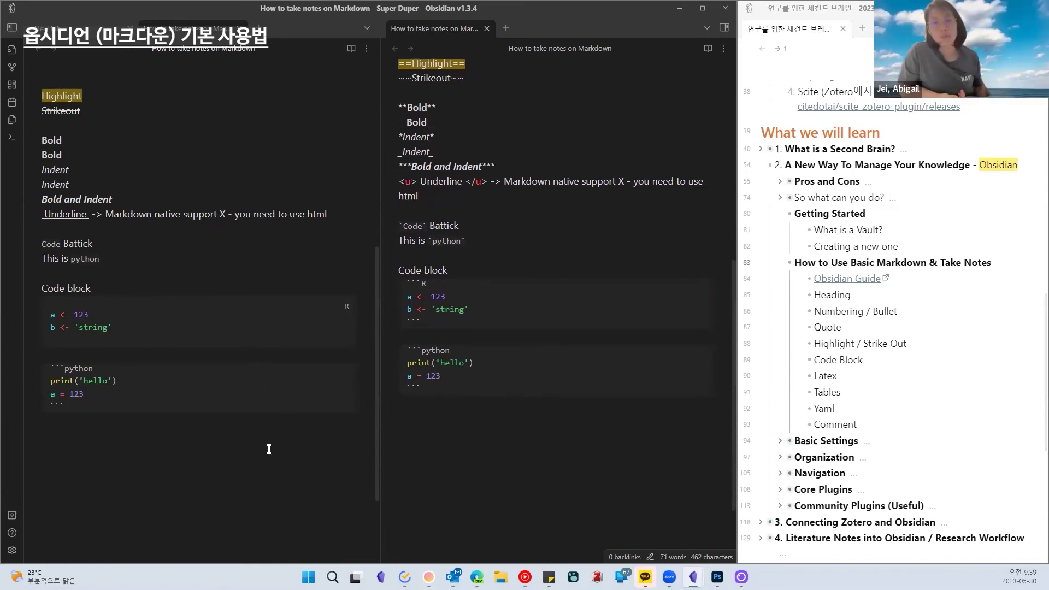
pyautogui.press('Return')
pyautogui.press('Return')
pyautogui.press('Return')
pyautogui.write('```')
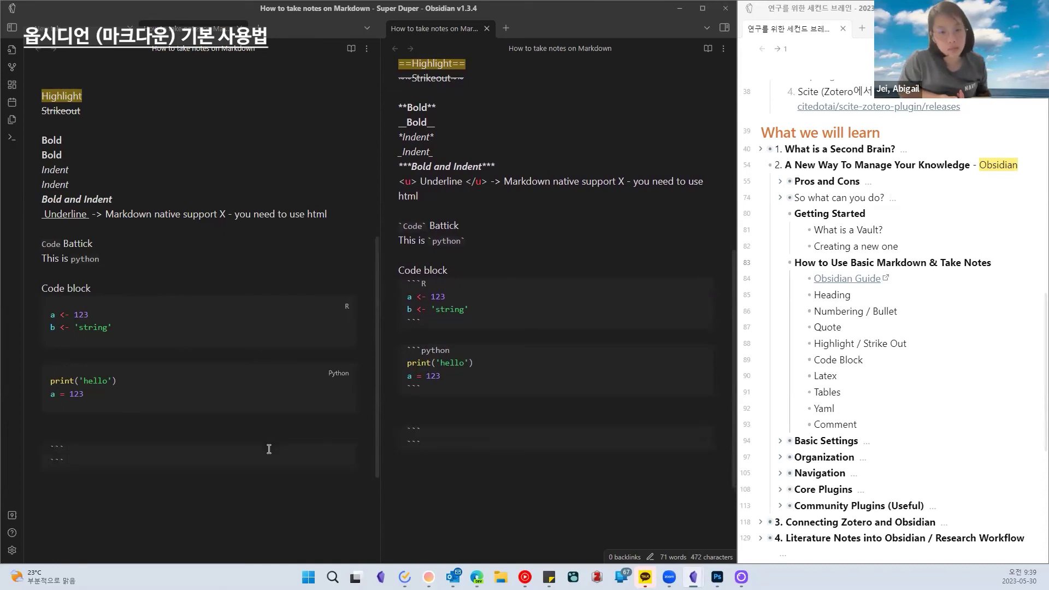
pyautogui.write('sql')
pyautogui.press('Return')
# Step: Fill the sql block with the uppercase keywords FROM and WHERE on separate lines
pyautogui.write('hello')
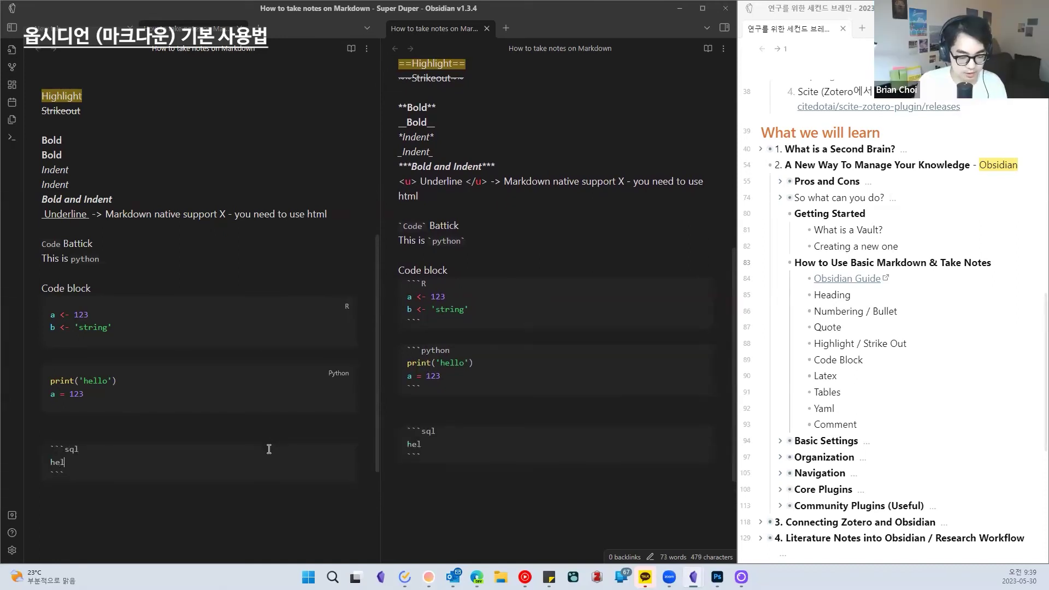
pyautogui.hotkey('shift', 'Home')
pyautogui.press('BackSpace')
pyautogui.press('capslock')
pyautogui.write('FROM')
pyautogui.press('Return')
pyautogui.write('WHERE')
pyautogui.scroll(-4, 268, 438)
pyautogui.click(222, 428)
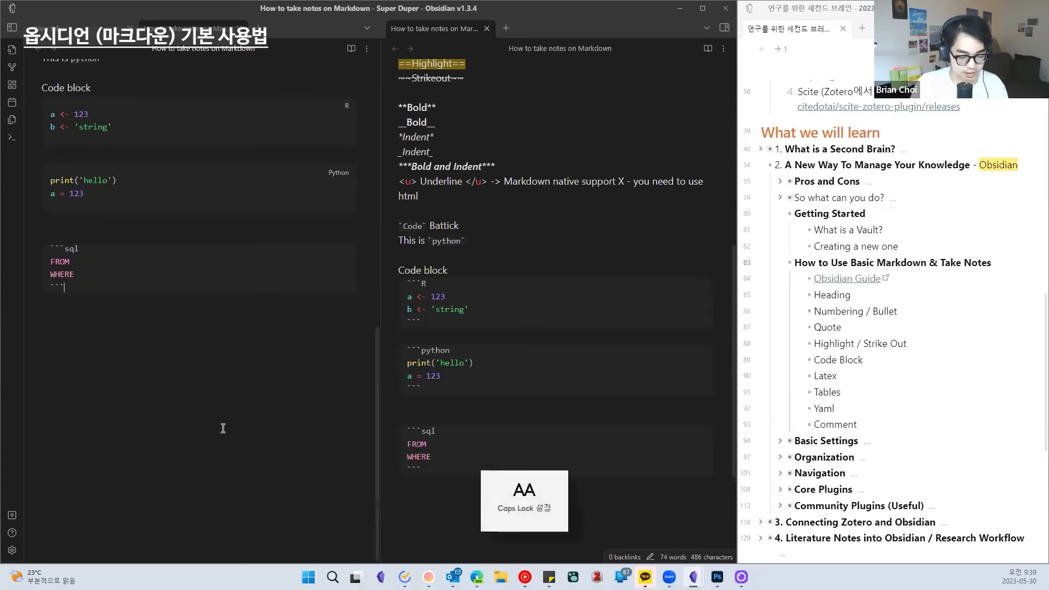
# Step: Add empty lines below the SQL block and remove the extra blank line above it
pyautogui.press('Return')
pyautogui.press('Return')
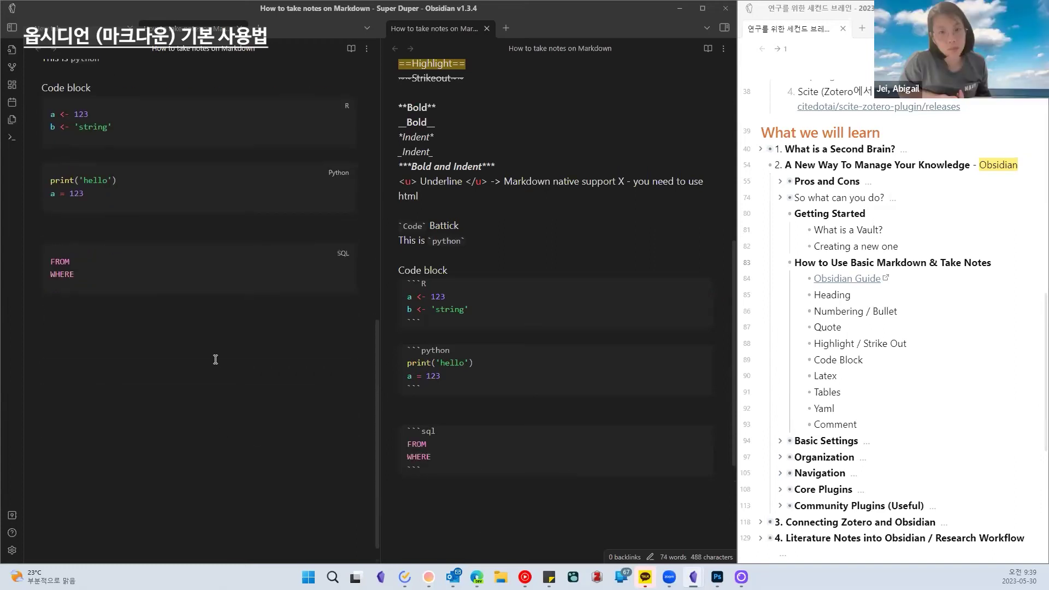
pyautogui.scroll(2, 180, 323)
pyautogui.press('BackSpace')
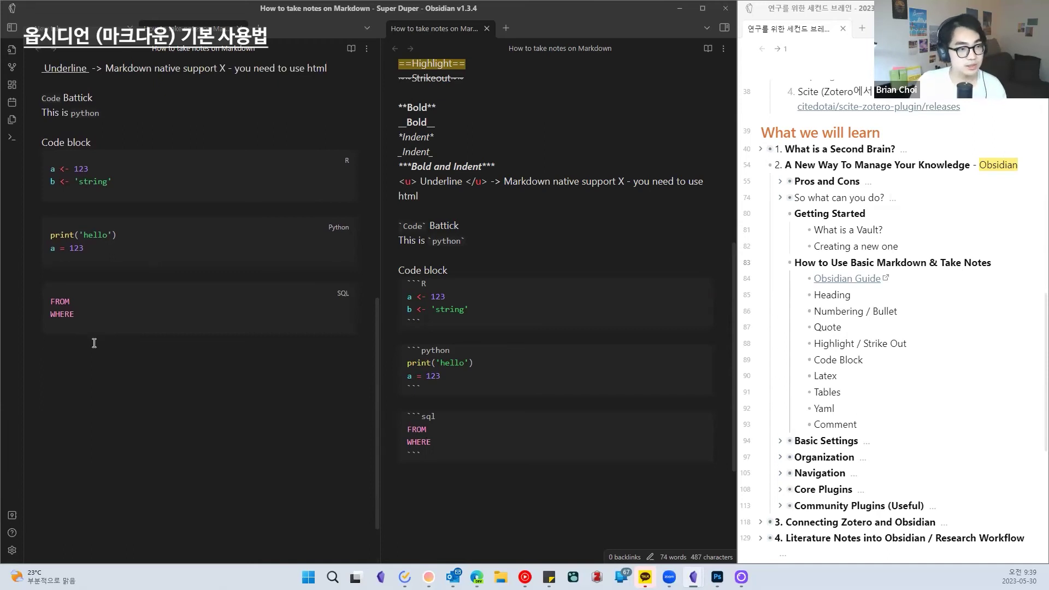
# Step: Add the line "Equation" below the SQL block and start an empty bullet beneath it
pyautogui.click(94, 343)
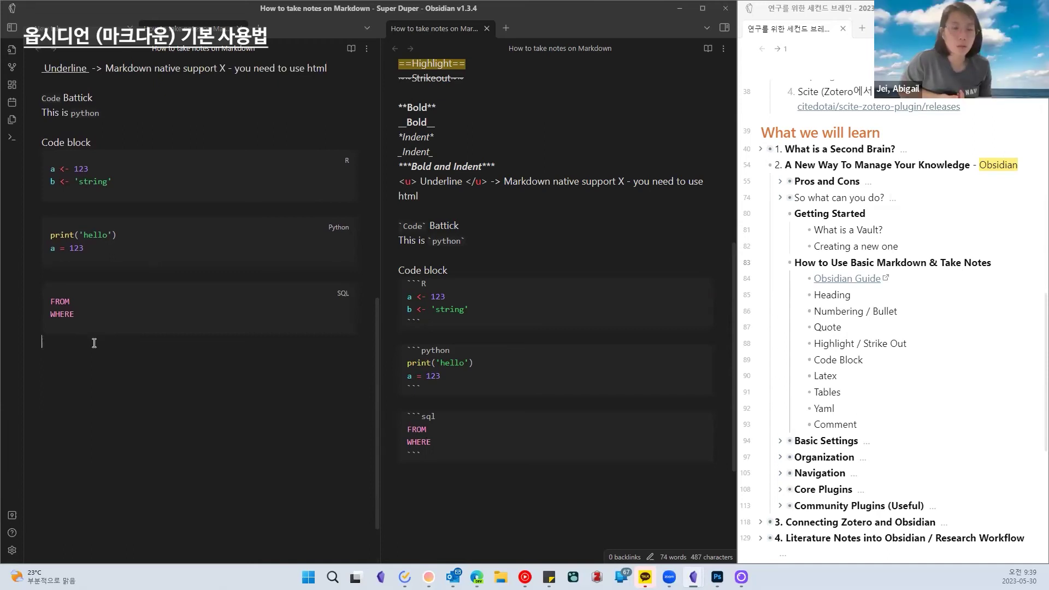
pyautogui.press('Return')
pyautogui.write('ㄸ')
pyautogui.press('BackSpace')
pyautogui.press('Hangul')
pyautogui.write('e')
pyautogui.press('capslock')
pyautogui.press('BackSpace')
pyautogui.write('Euqation')
pyautogui.press('BackSpace')
pyautogui.press('BackSpace')
pyautogui.press('BackSpace')
pyautogui.press('BackSpace')
pyautogui.press('BackSpace')
pyautogui.write('ua')
pyautogui.press('BackSpace')
pyautogui.press('BackSpace')
pyautogui.press('BackSpace')
pyautogui.press('BackSpace')
pyautogui.write('quation ')
pyautogui.write('-')
# Step: Append "--> Inline Code Block" to the "This is python" line
pyautogui.click(115, 147)
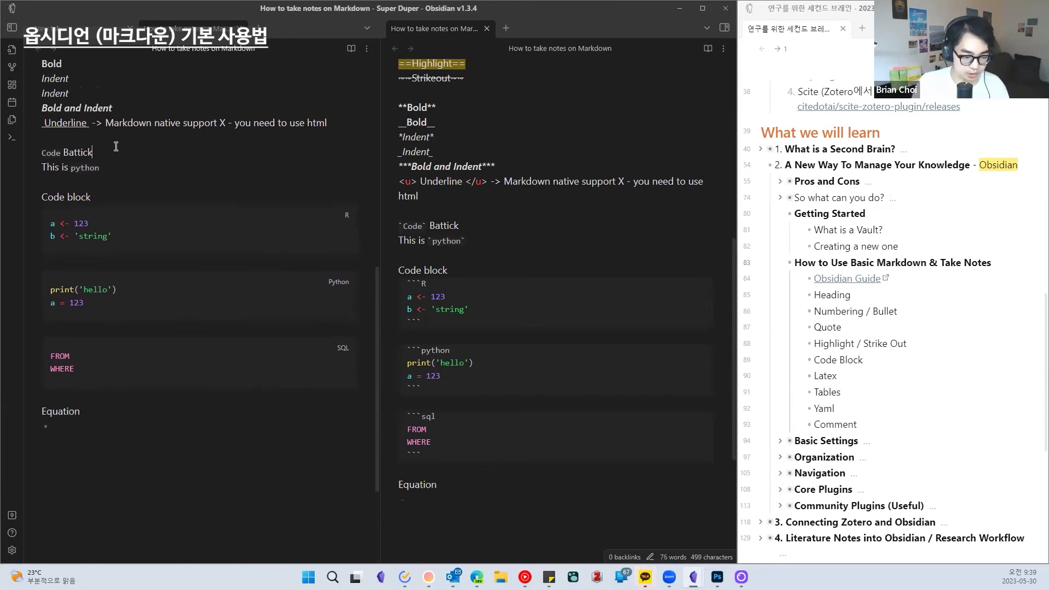
pyautogui.click(117, 160)
pyautogui.write('--> Inline')
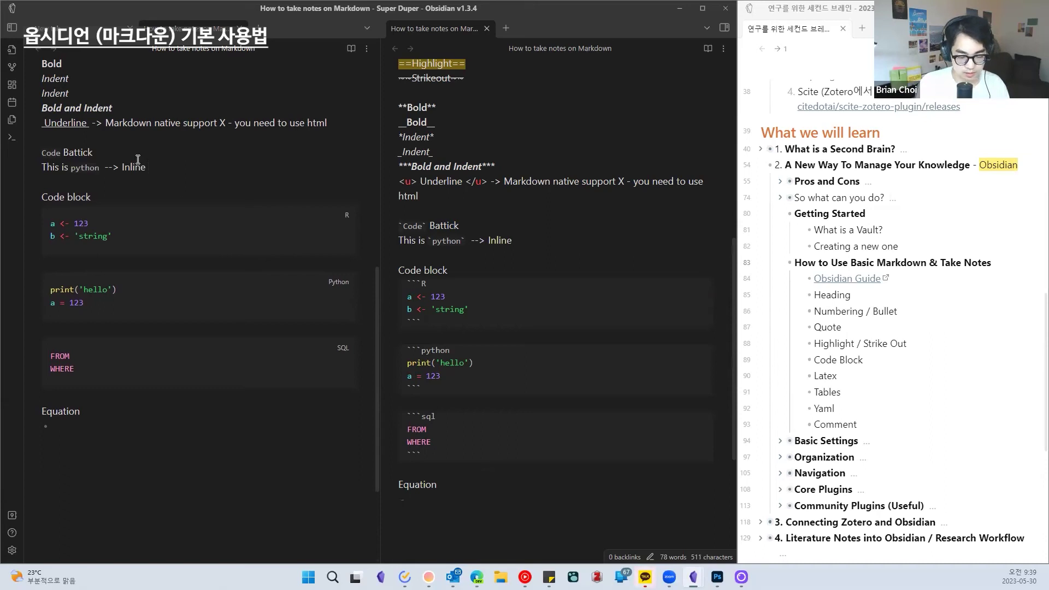
pyautogui.write(' Code Block')
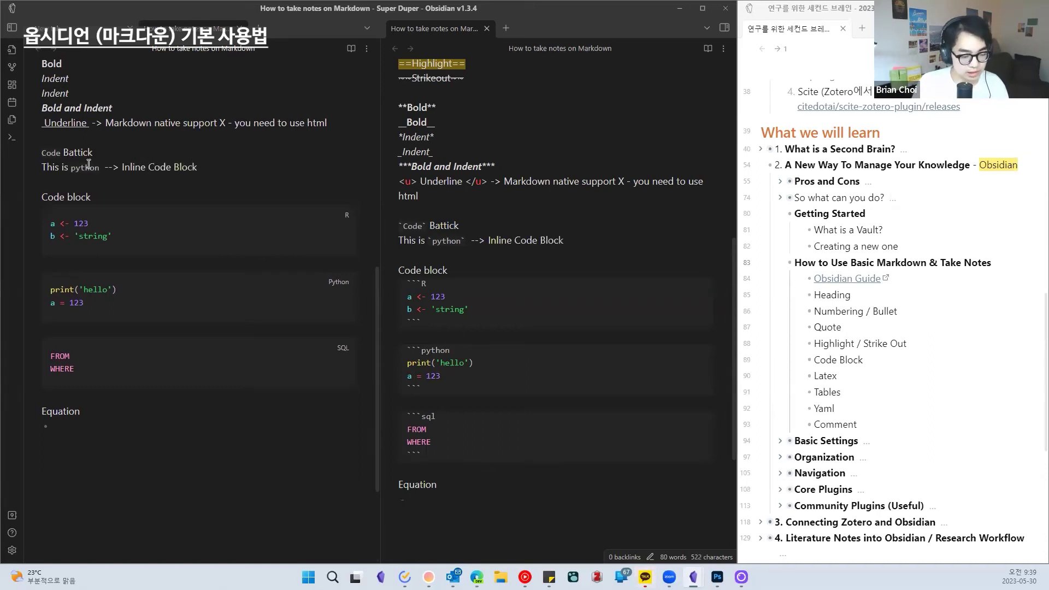
pyautogui.click(121, 186)
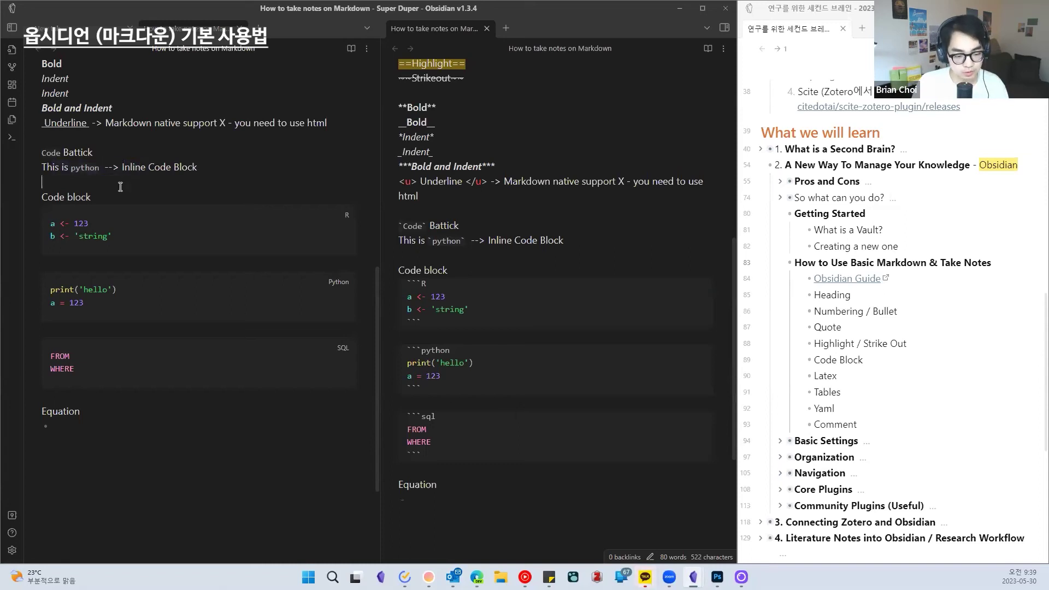
# Step: Enter two bullets under Equation: "Inline Equation" and "Equation Block"
pyautogui.click(102, 424)
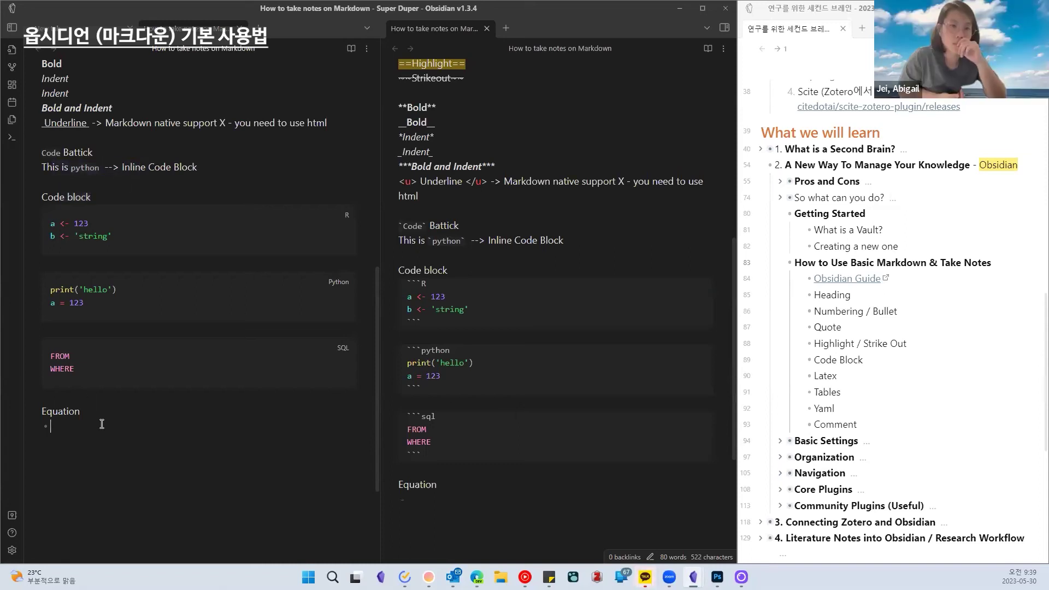
pyautogui.write('Inline ')
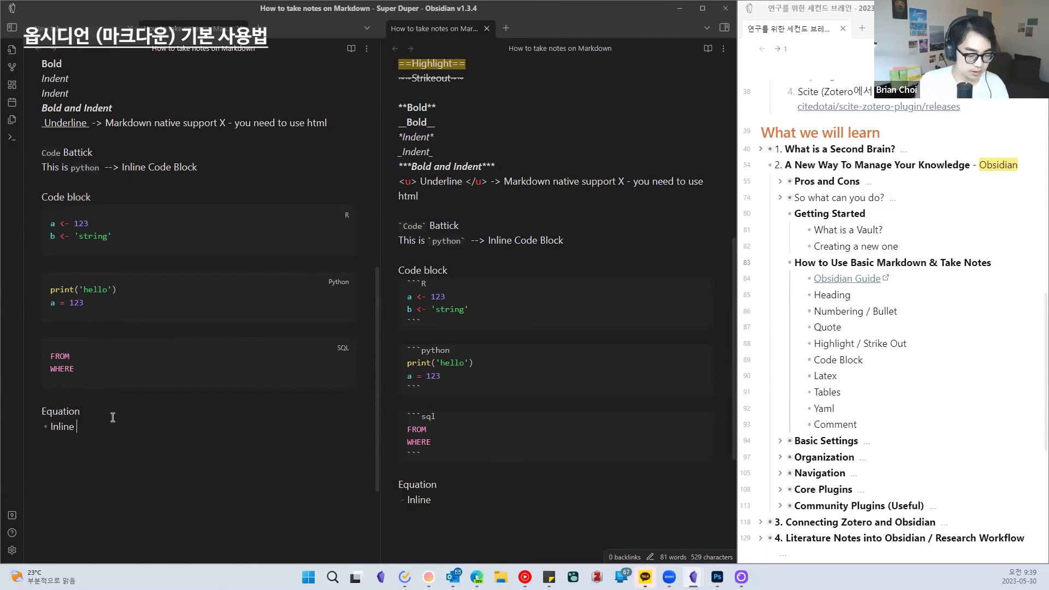
pyautogui.write('Euqation')
pyautogui.press('BackSpace')
pyautogui.press('BackSpace')
pyautogui.press('BackSpace')
pyautogui.press('BackSpace')
pyautogui.press('BackSpace')
pyautogui.press('BackSpace')
pyautogui.press('BackSpace')
pyautogui.write('quatioEquation Block')
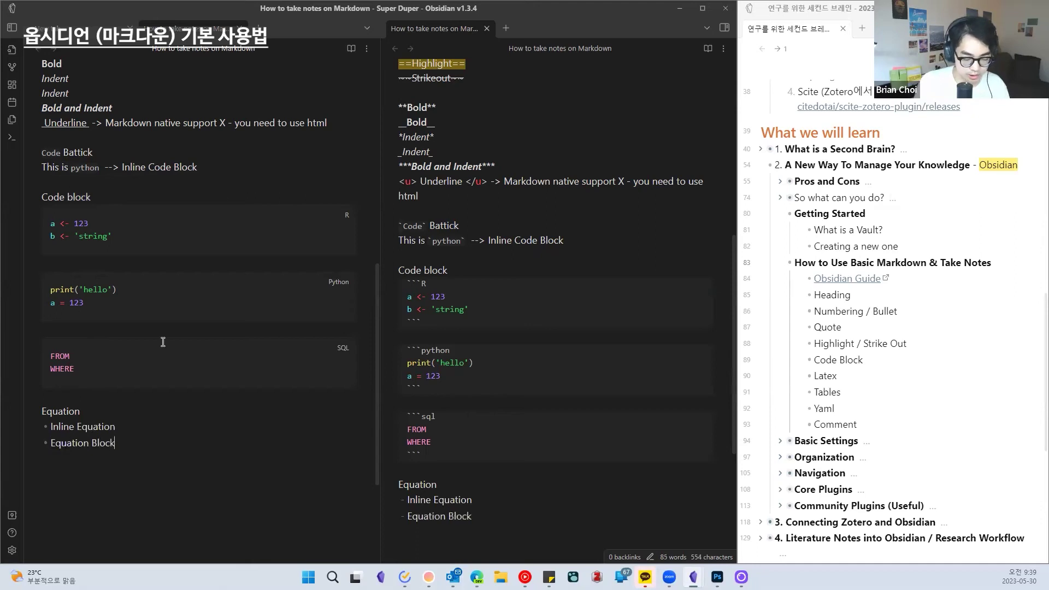
# Step: Leave the bullet list and insert an empty pair of $ math delimiters below it
pyautogui.scroll(-3, 163, 342)
pyautogui.press('Return')
pyautogui.press('Return')
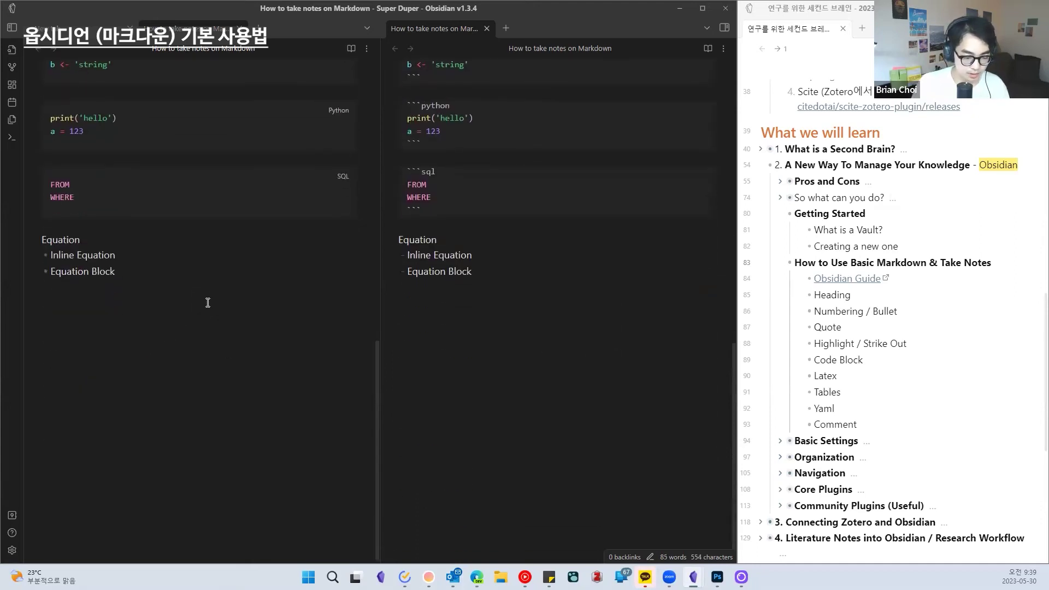
pyautogui.write('$$')
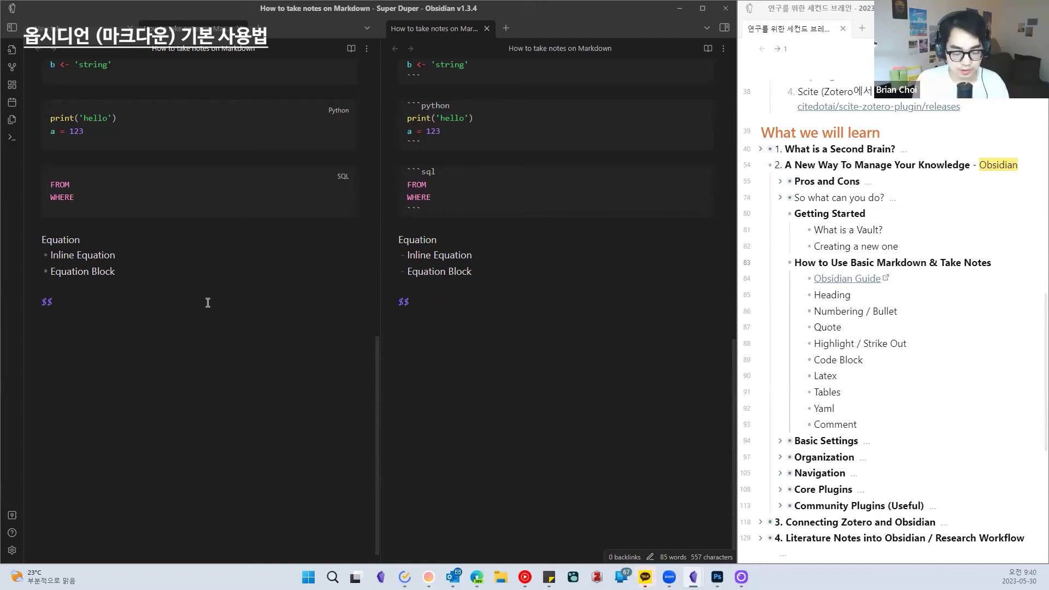
# Step: Write "This is equation is..." in front of the inline $$ delimiters and place the cursor between them
pyautogui.write('THis is')
pyautogui.press('BackSpace')
pyautogui.press('BackSpace')
pyautogui.press('BackSpace')
pyautogui.press('BackSpace')
pyautogui.press('BackSpace')
pyautogui.press('BackSpace')
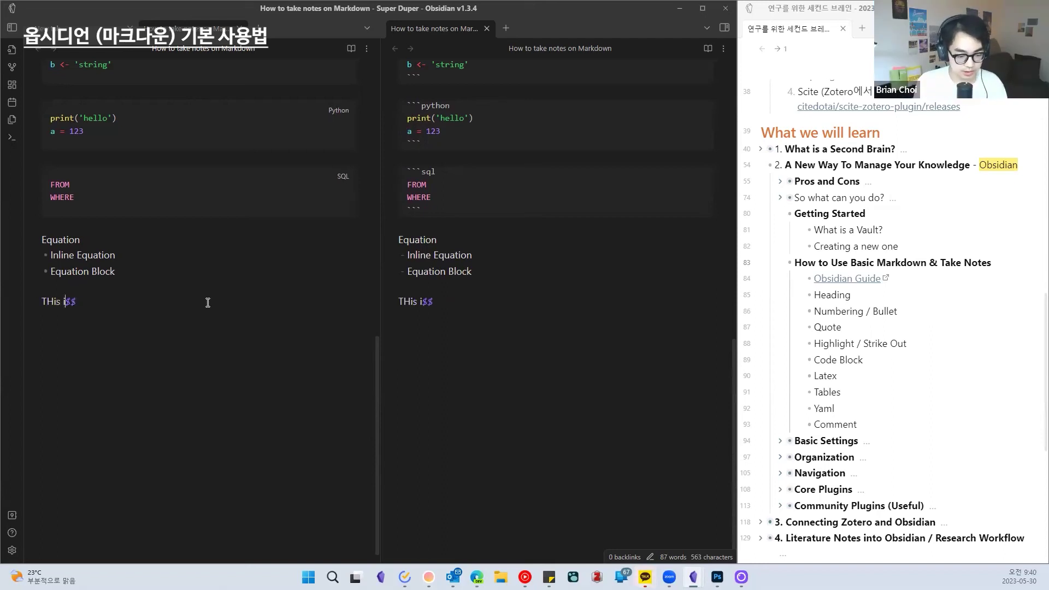
pyautogui.write('his is ')
pyautogui.write('linear')
pyautogui.press('BackSpace')
pyautogui.press('BackSpace')
pyautogui.press('BackSpace')
pyautogui.press('BackSpace')
pyautogui.press('BackSpace')
pyautogui.press('BackSpace')
pyautogui.press('BackSpace')
pyautogui.write('equation is... $')
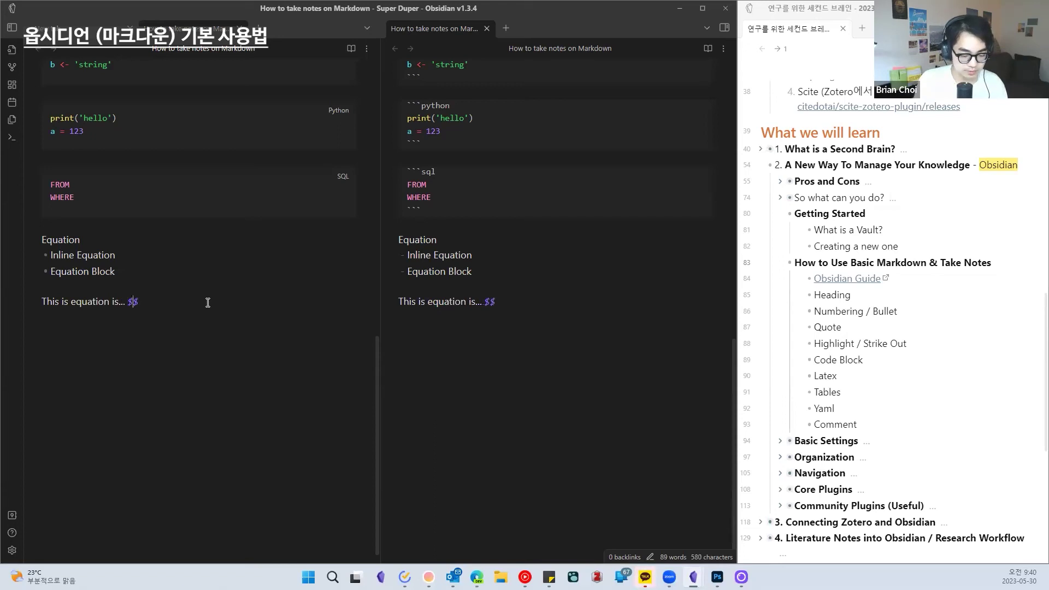
# Step: Write Y= X_1 + X_2 + \epsilon between the inline $ delimiters and add new lines below the equation
pyautogui.write('Y=')
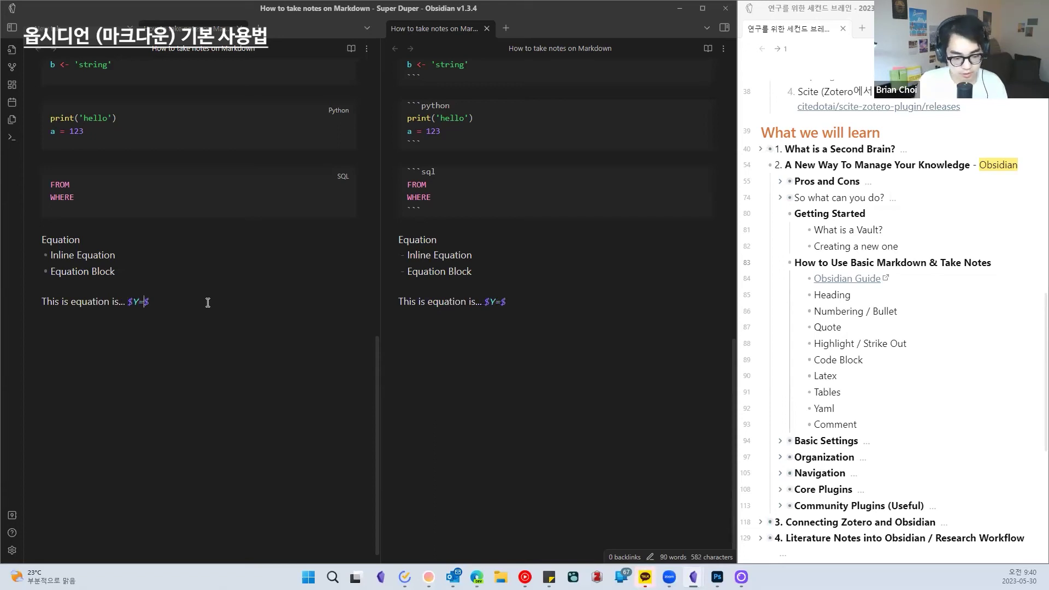
pyautogui.write(' X_1')
pyautogui.write(' + X_2 ')
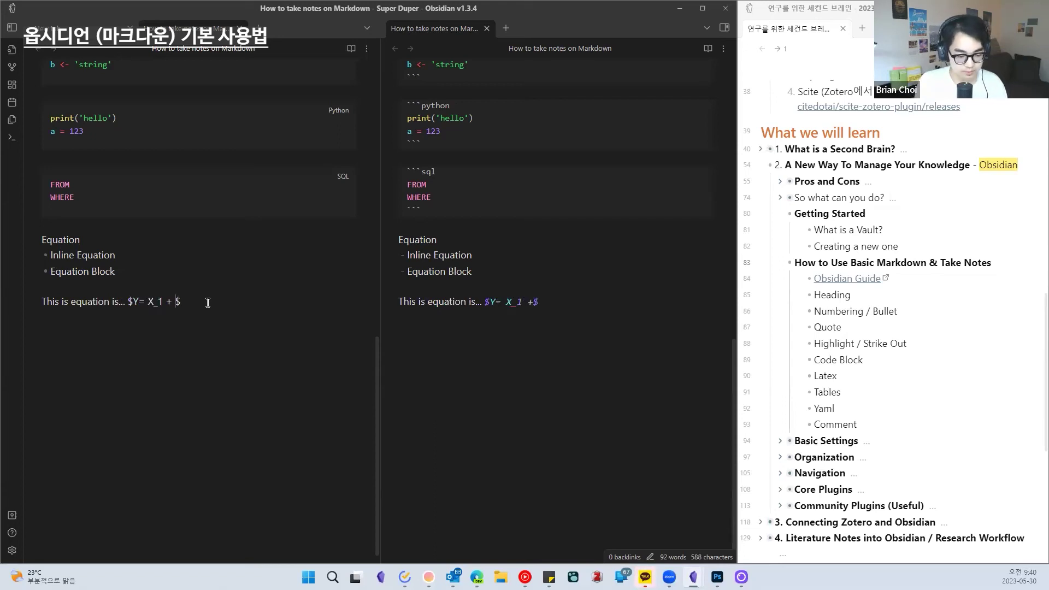
pyautogui.write('+ \\e')
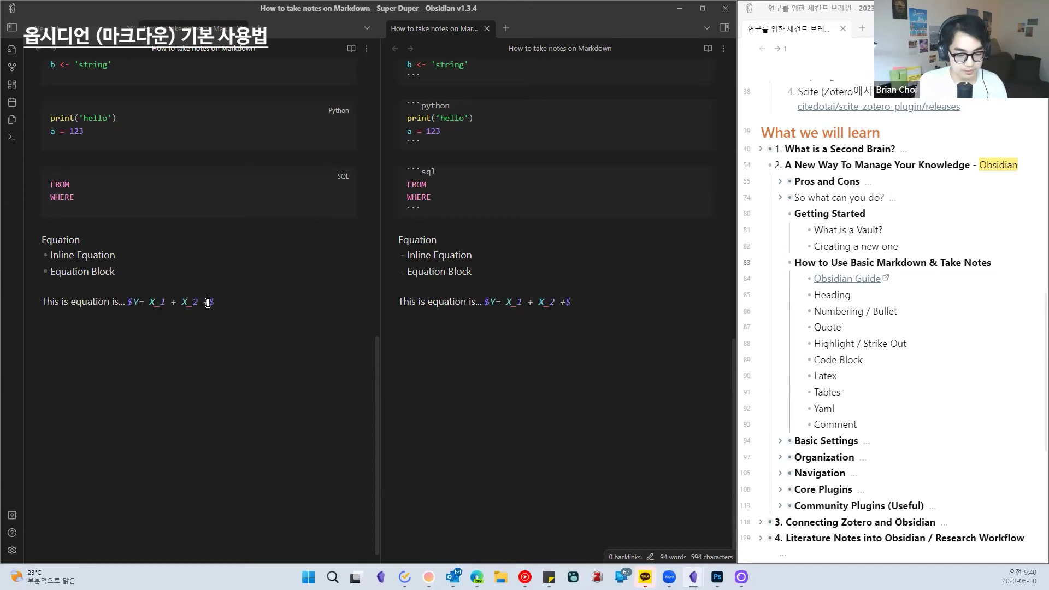
pyautogui.write('psilon')
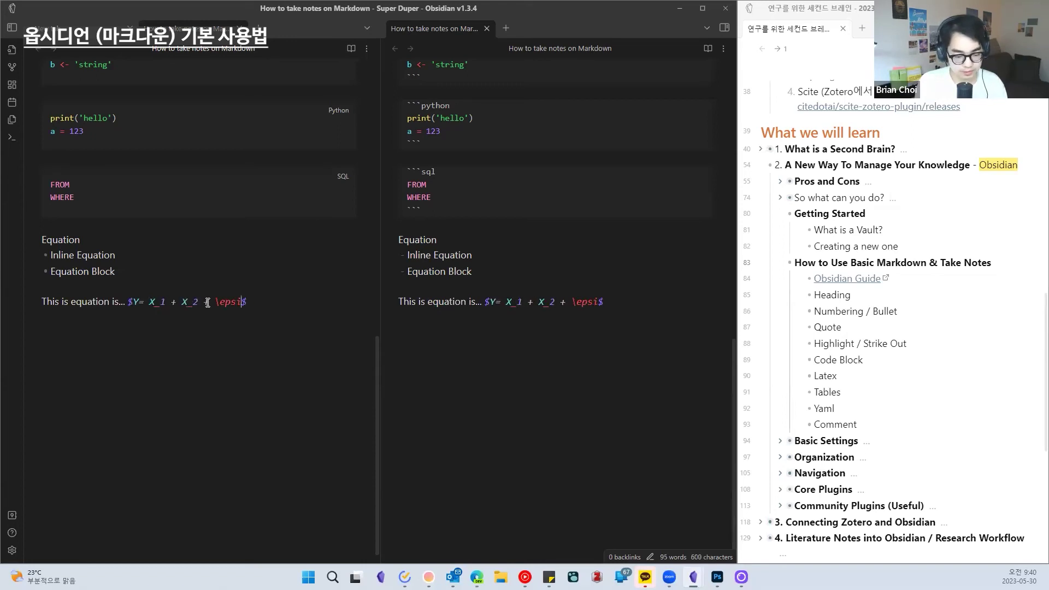
pyautogui.press('Return')
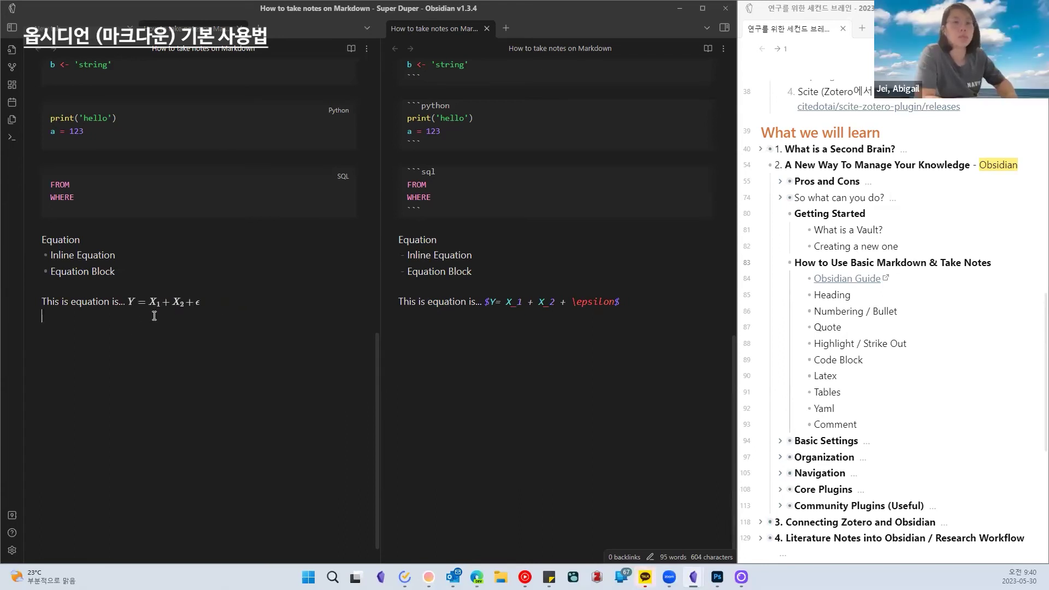
pyautogui.press('Return')
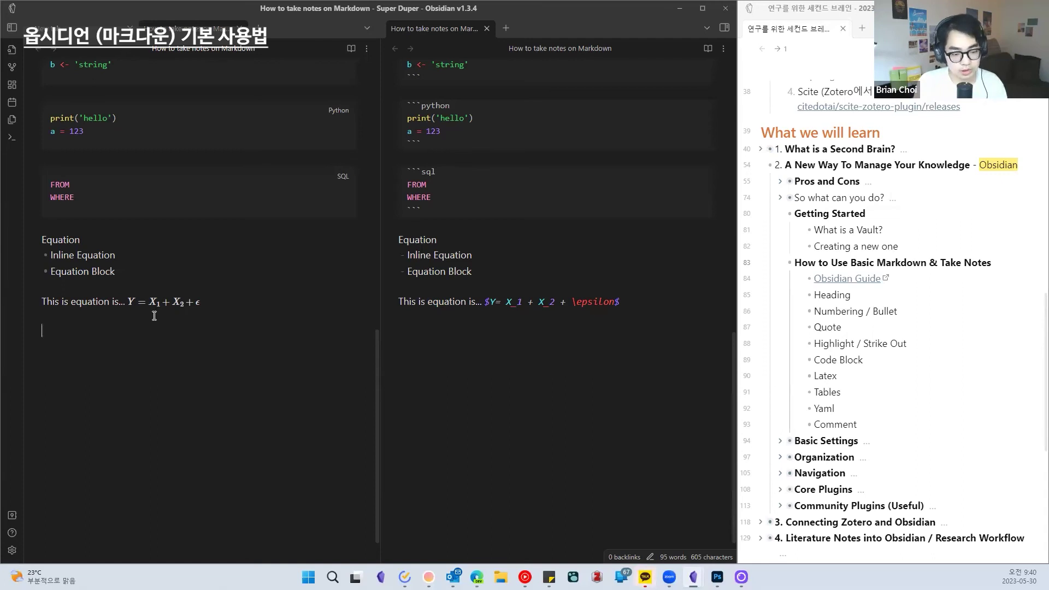
pyautogui.scroll(1, 154, 316)
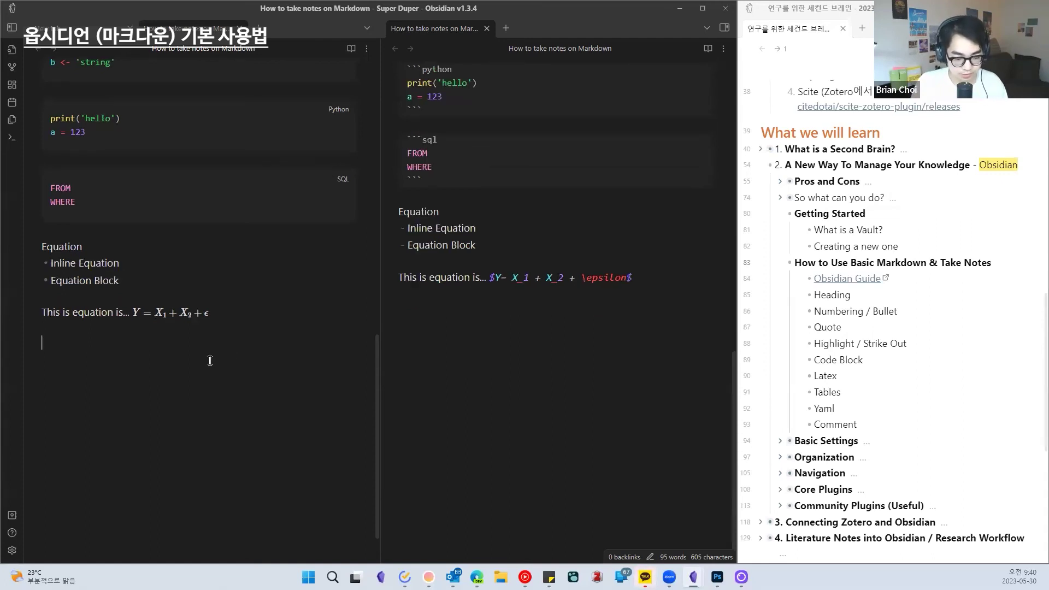
pyautogui.write('####')
pyautogui.press('BackSpace')
pyautogui.press('BackSpace')
pyautogui.press('BackSpace')
pyautogui.press('BackSpace')
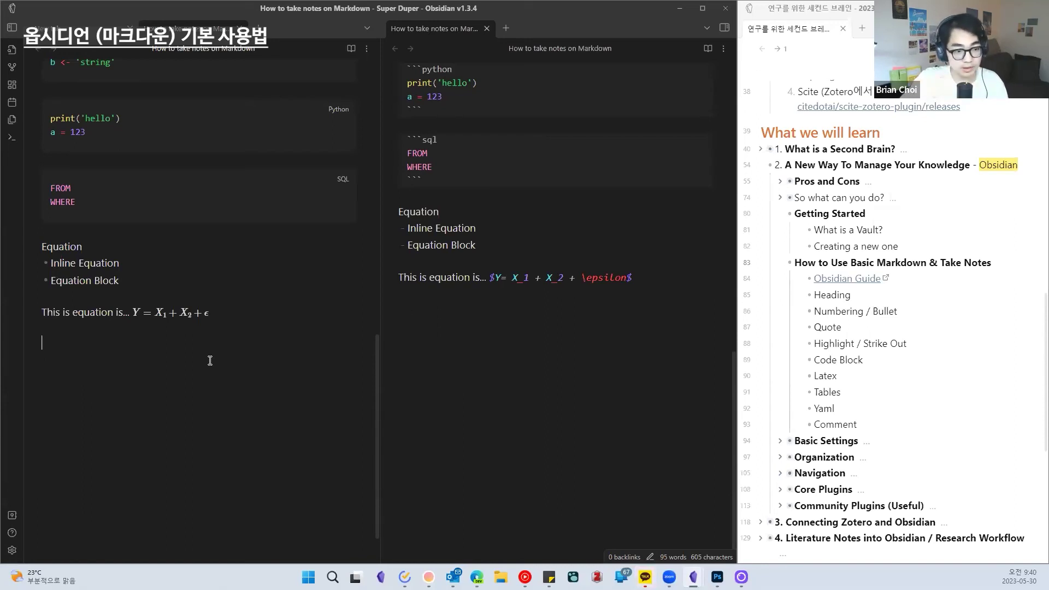
pyautogui.write('$$$$')
pyautogui.press('BackSpace')
pyautogui.press('BackSpace')
pyautogui.press('BackSpace')
pyautogui.press('BackSpace')
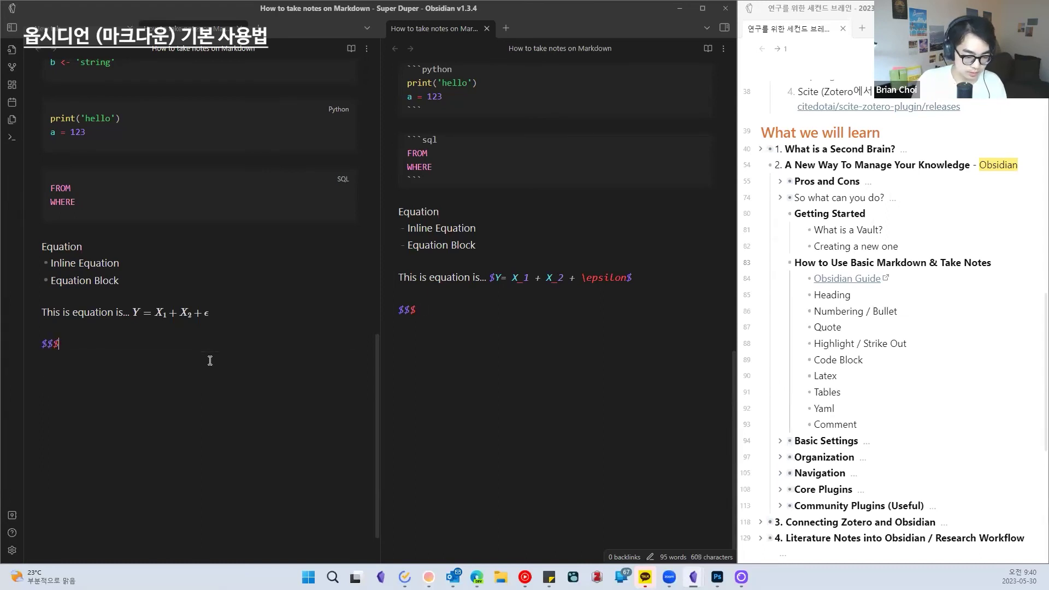
# Step: Insert an empty $$$$ equation block directly below the inline equation line and place the cursor between its delimiters
pyautogui.write('$$$')
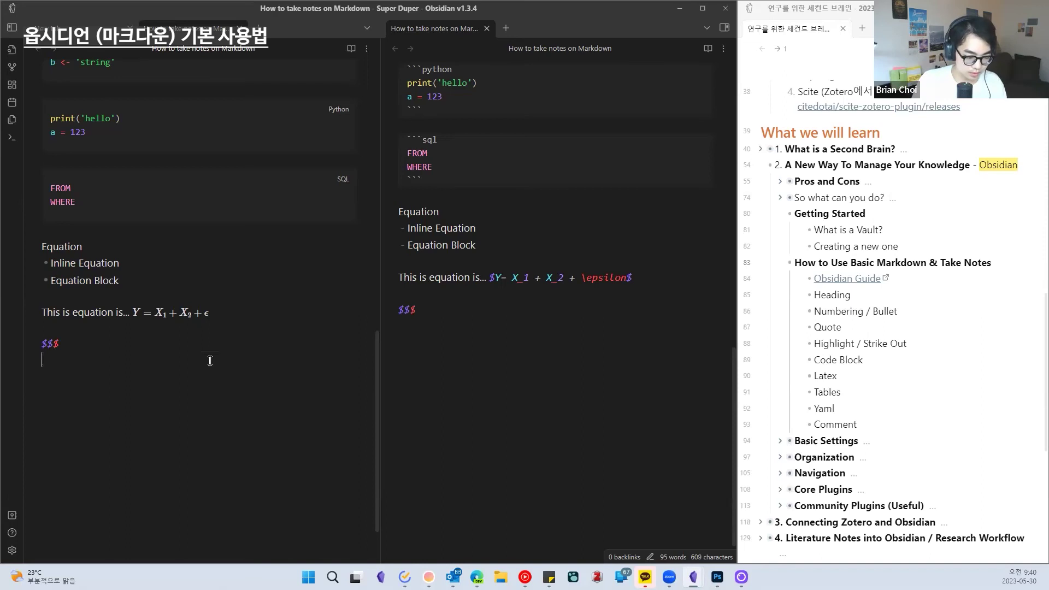
pyautogui.hotkey('shift', 'Up')
pyautogui.write('$')
pyautogui.press('BackSpace')
pyautogui.press('Up')
pyautogui.press('Down')
pyautogui.press('Left')
pyautogui.press('End')
pyautogui.write('$')
pyautogui.hotkey('shift', 'Left')
pyautogui.write('$')
pyautogui.press('End')
pyautogui.press('BackSpace')
pyautogui.press('Left')
pyautogui.press('Left')
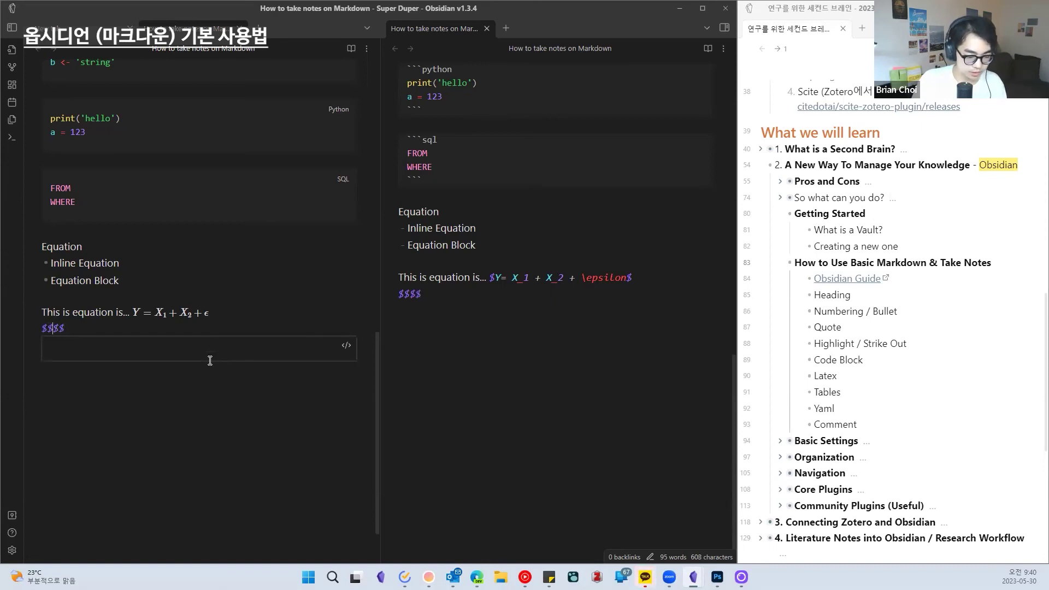
# Step: Enter Y = X_1 + X_2 + ]epsilon between the $$ delimiters of the equation block
pyautogui.write('Y = X_1')
pyautogui.write(' + X_2 ')
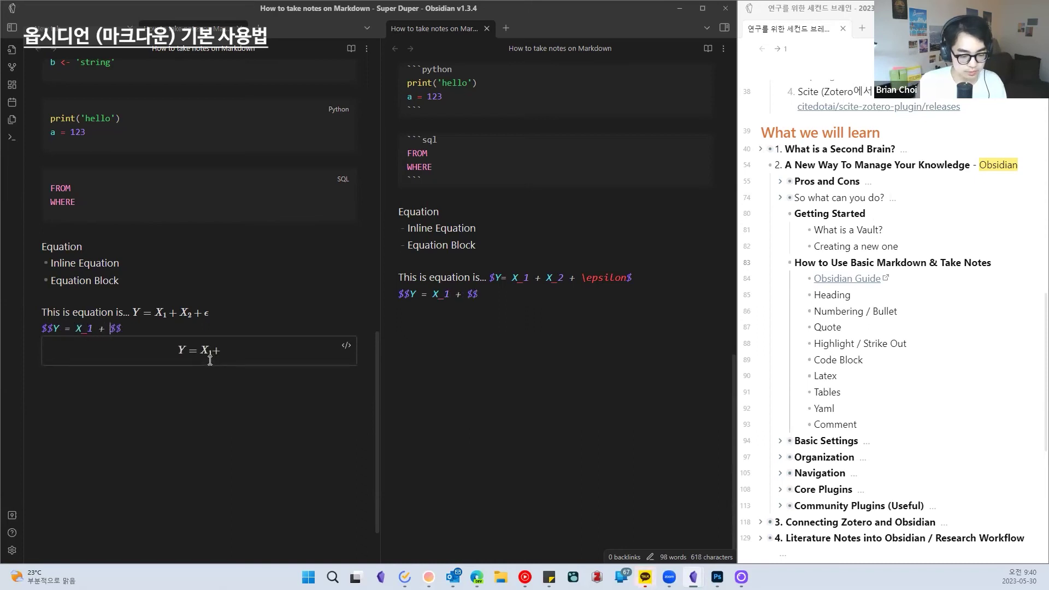
pyautogui.write('+ ]epsil')
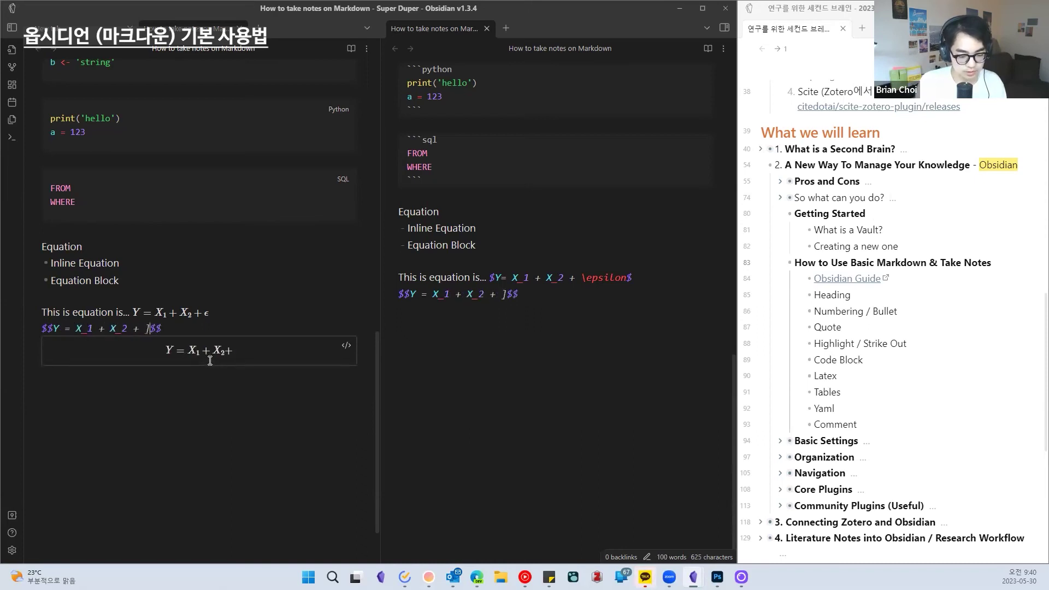
pyautogui.write('on')
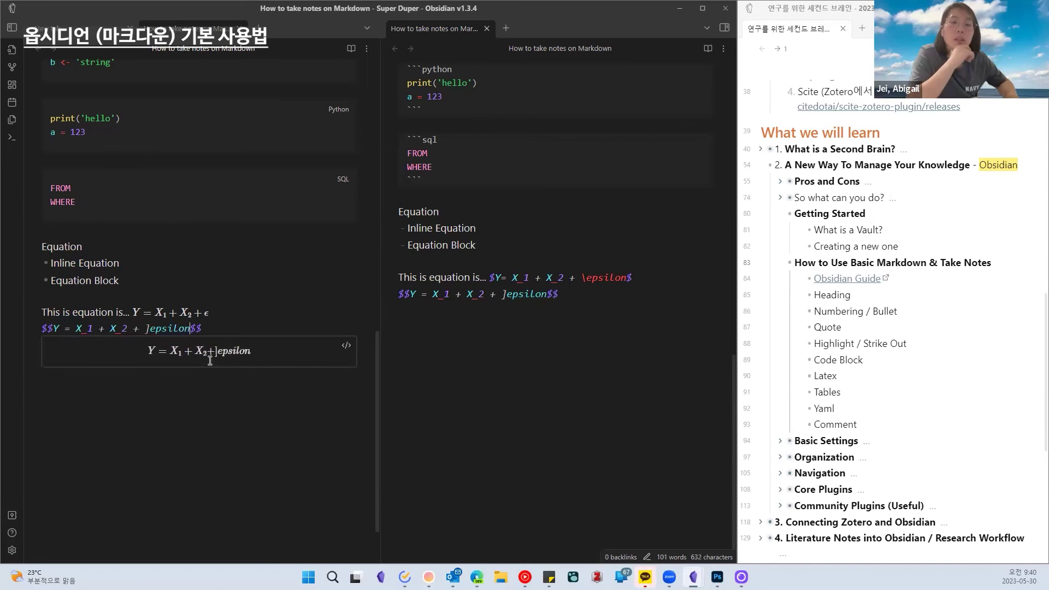
# Step: Replace the stray bracket before epsilon with a backslash, append ^2 to it, and start a new line below the block
pyautogui.press('BackSpace')
pyautogui.write('\\')
pyautogui.press('Right')
pyautogui.press('Right')
pyautogui.press('Right')
pyautogui.press('Right')
pyautogui.press('Right')
pyautogui.press('Right')
pyautogui.press('Right')
pyautogui.write('^2')
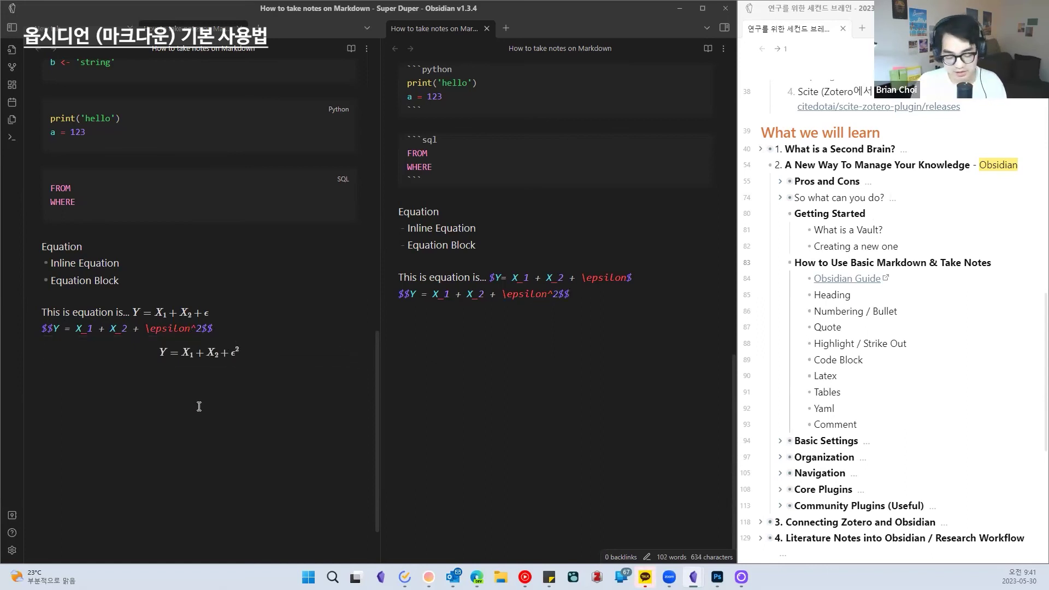
pyautogui.press('Return')
# Step: Compare the inline and block equations in live preview with their $ and $$ markup in source mode
pyautogui.click(237, 316)
pyautogui.click(517, 340)
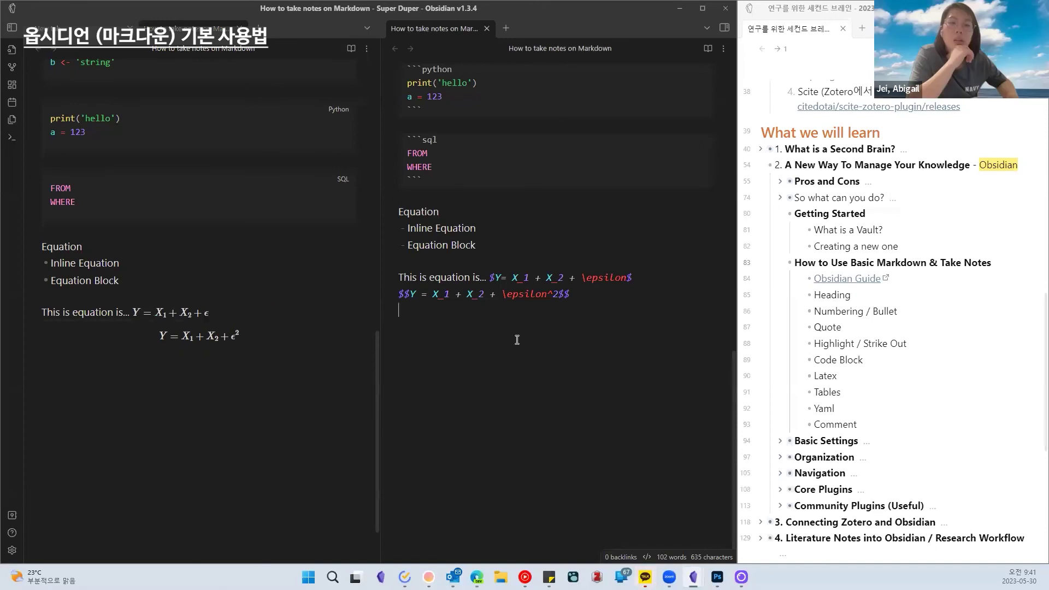
pyautogui.moveTo(572, 293); pyautogui.dragTo(567, 292)
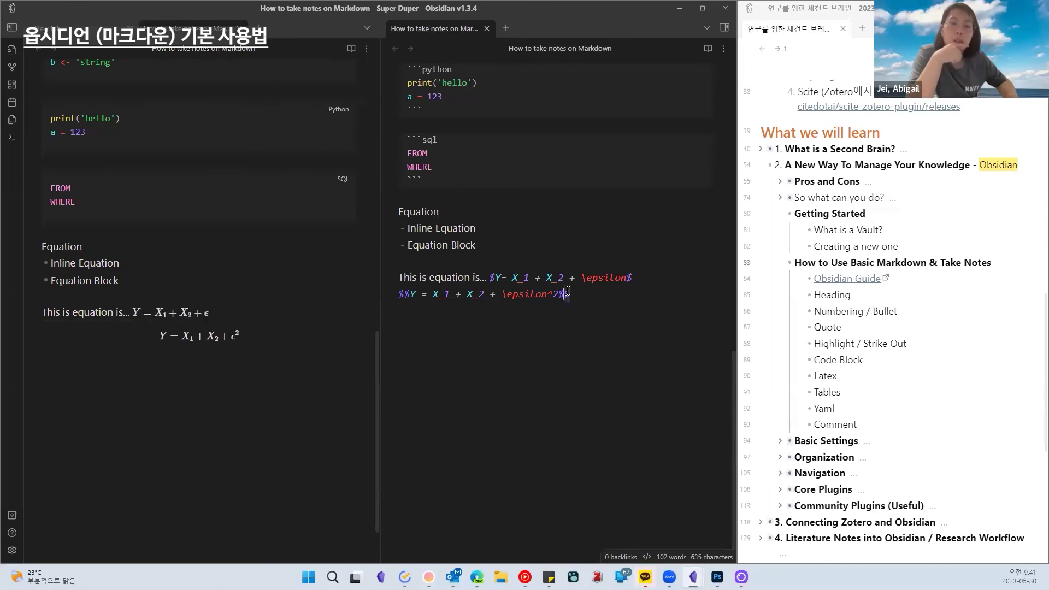
pyautogui.click(239, 316)
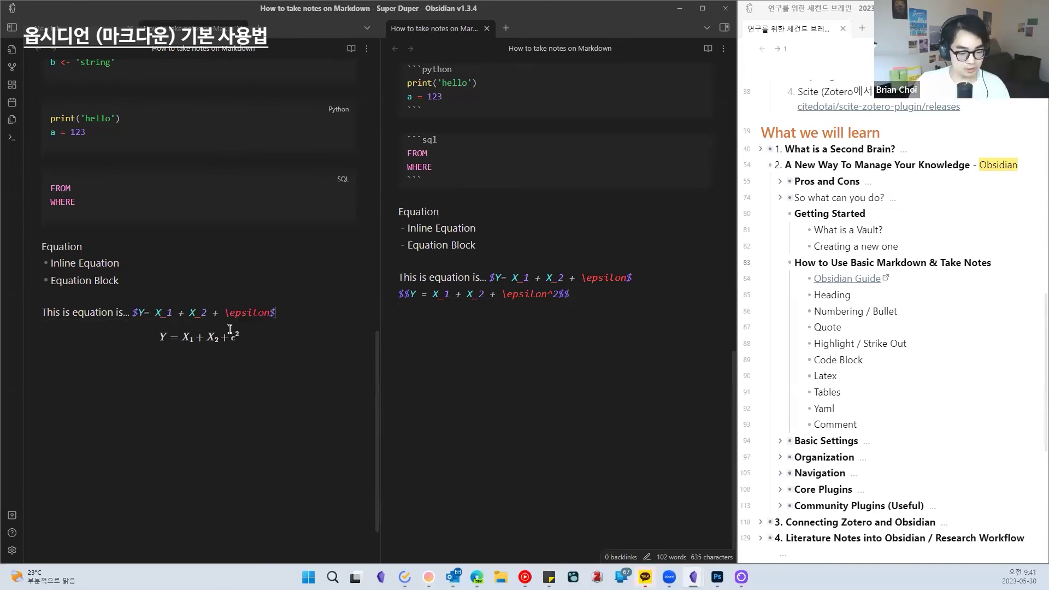
pyautogui.click(282, 312)
pyautogui.press('Down')
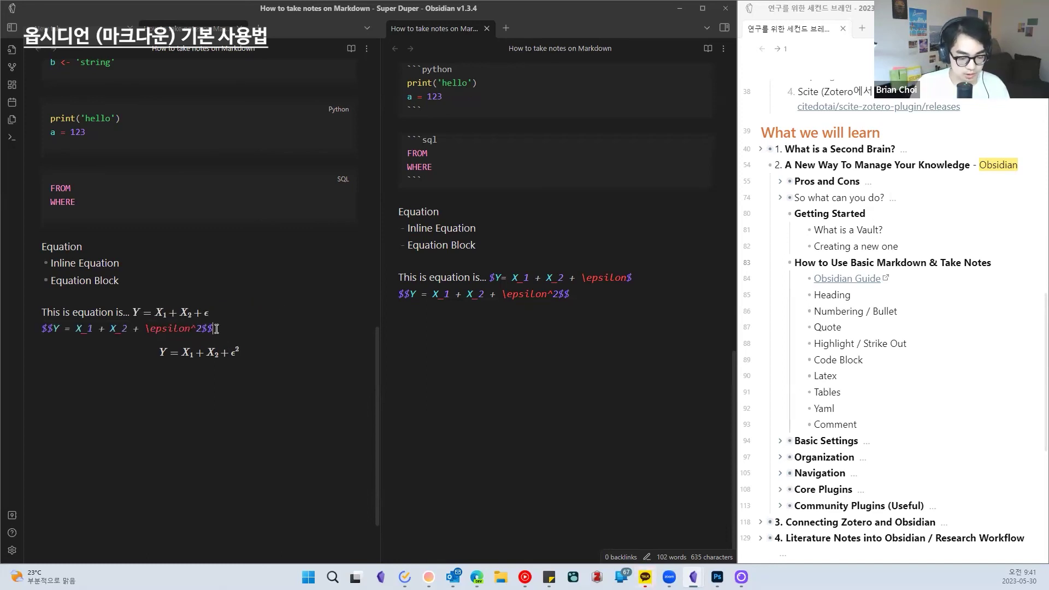
# Step: Test a space before the closing delimiters of the block equation and of the inline equation, removing each one again
pyautogui.click(48, 329)
pyautogui.moveTo(197, 329); pyautogui.dragTo(197, 329)
pyautogui.click(204, 330)
pyautogui.click(203, 329)
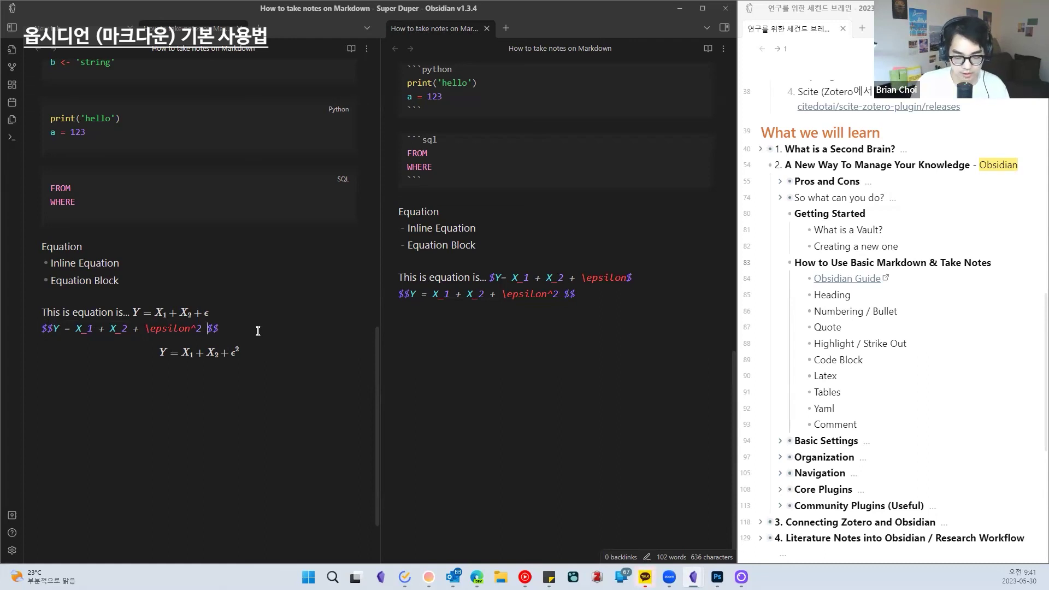
pyautogui.press('BackSpace')
pyautogui.click(253, 314)
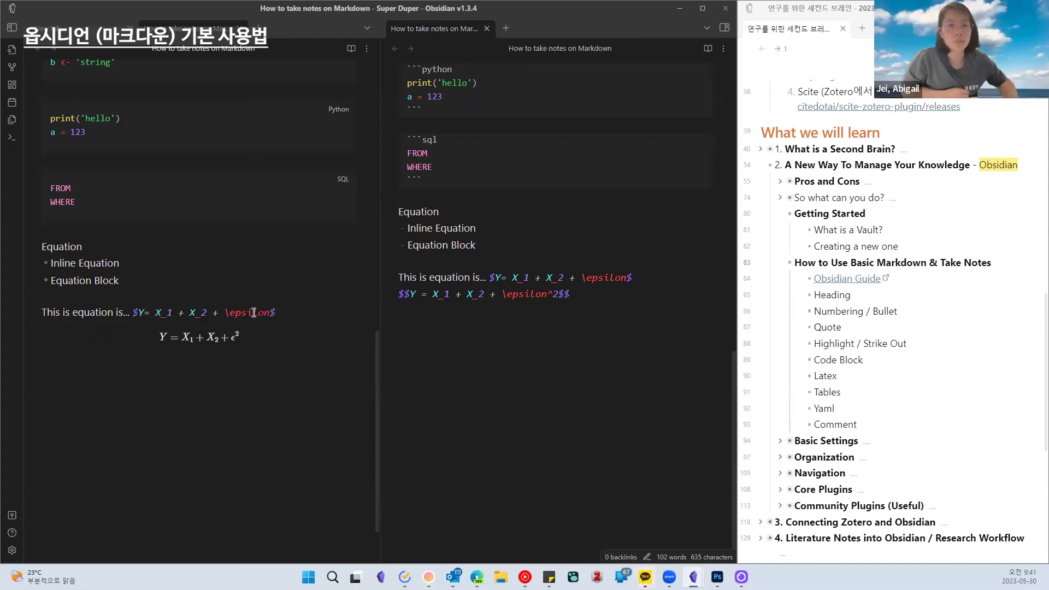
pyautogui.press('Left')
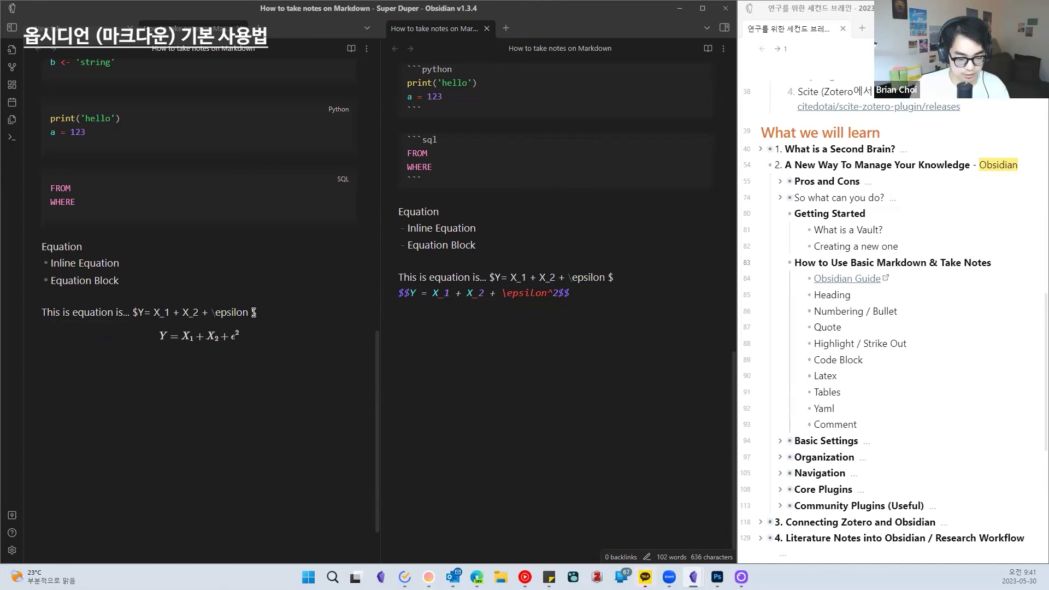
pyautogui.press('BackSpace')
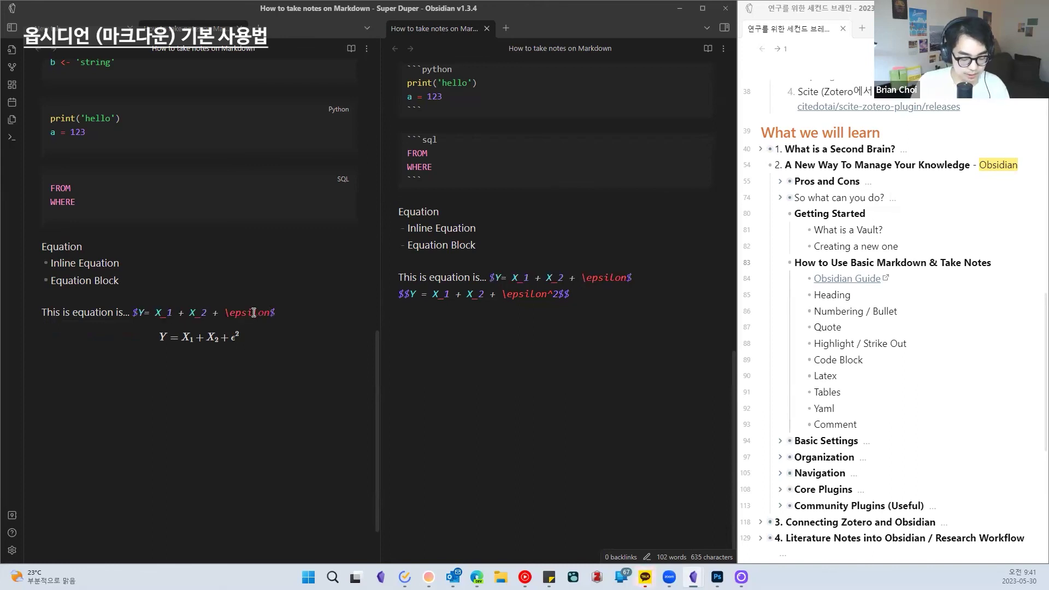
# Step: Place the cursor on a new blank line below the equation block
pyautogui.moveTo(271, 311); pyautogui.dragTo(142, 309)
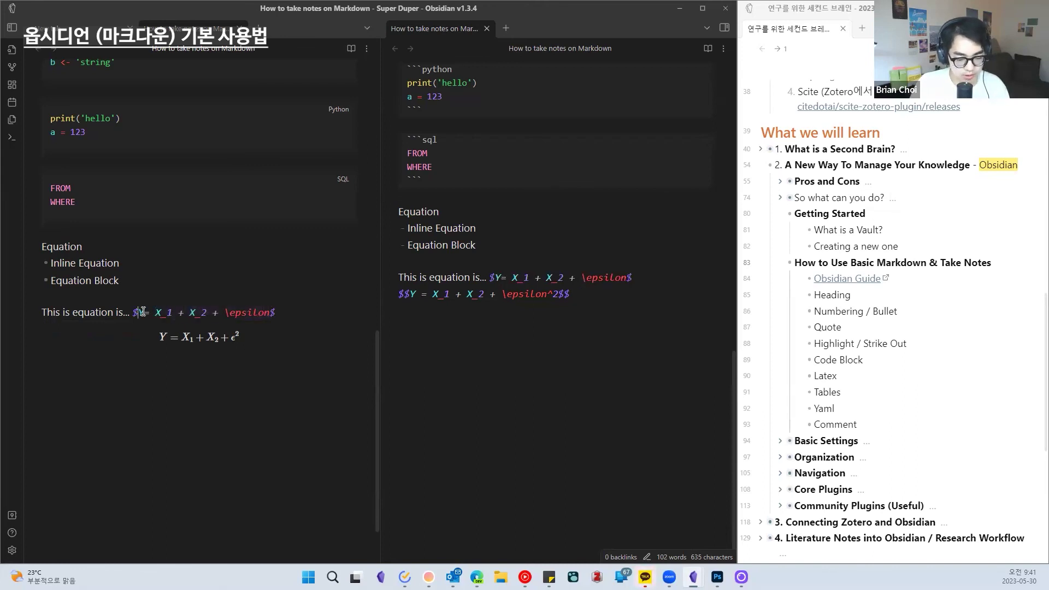
pyautogui.click(269, 402)
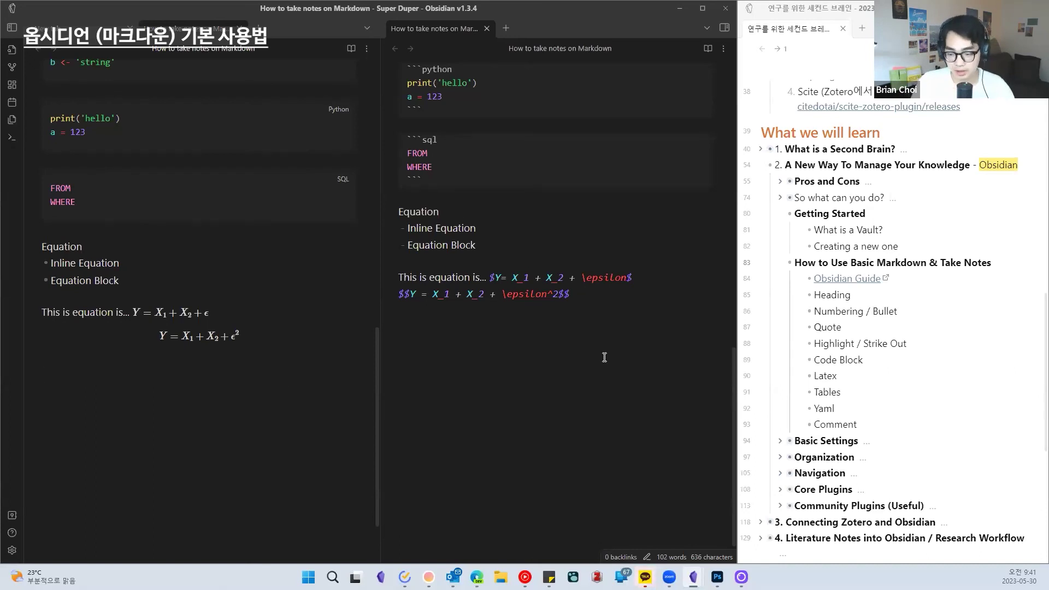
pyautogui.scroll(-1, 841, 411)
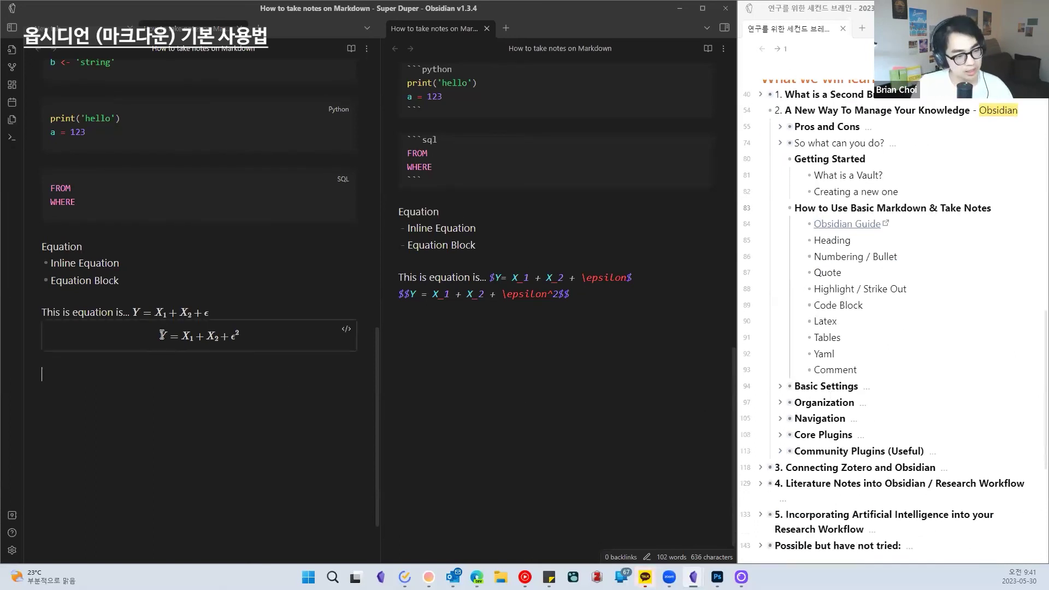
pyautogui.scroll(1, 161, 332)
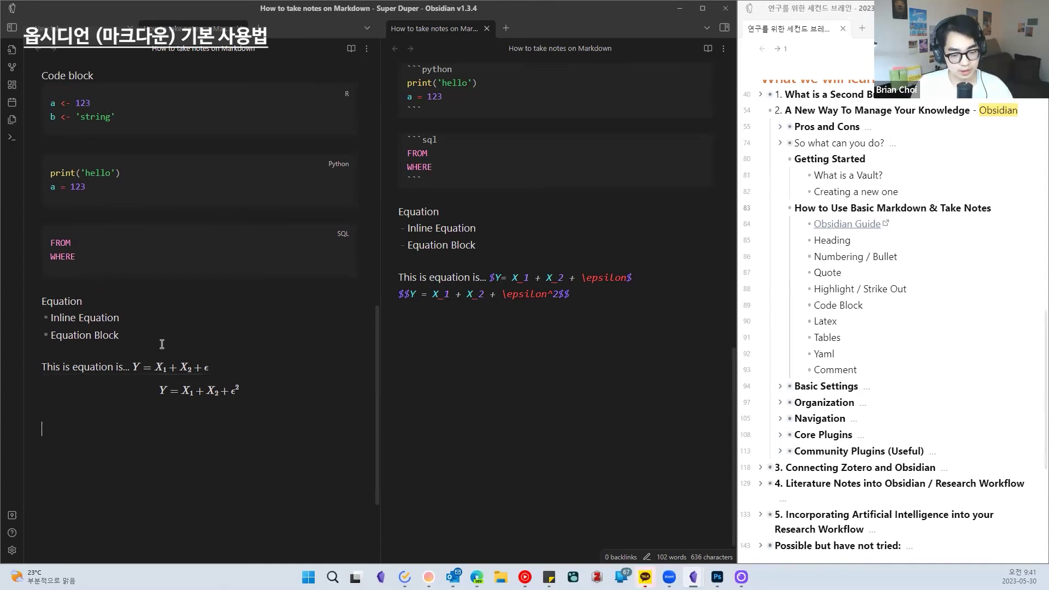
pyautogui.scroll(-1, 161, 344)
pyautogui.write('yaml')
pyautogui.press('BackSpace')
pyautogui.press('BackSpace')
pyautogui.press('BackSpace')
pyautogui.press('BackSpace')
pyautogui.press('BackSpace')
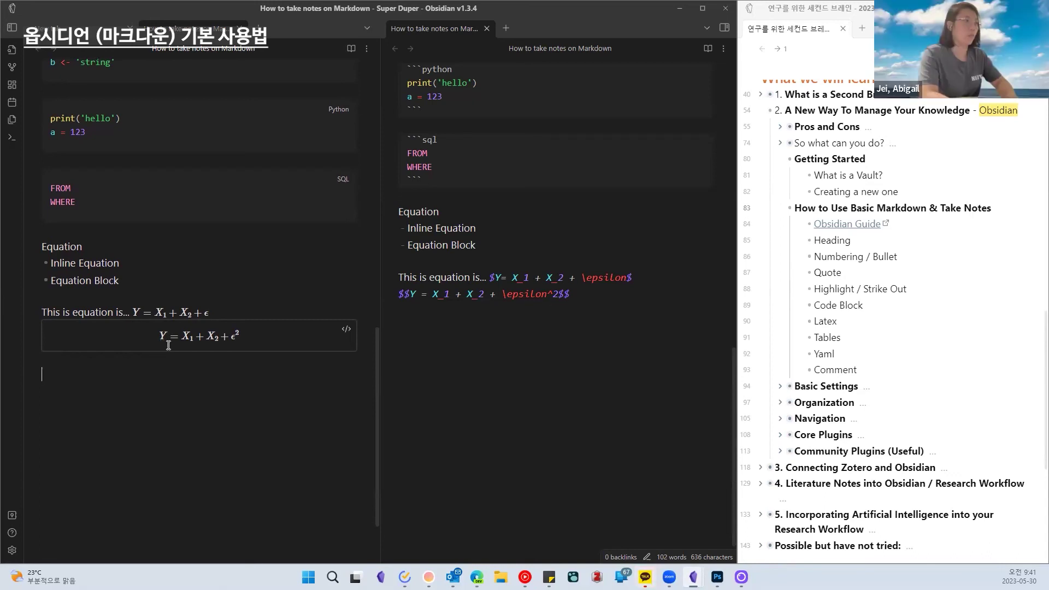
# Step: Enter the lines "markdown", "YAML frontmatter" and "--> markdown file property" below the equation block
pyautogui.write('markdow')
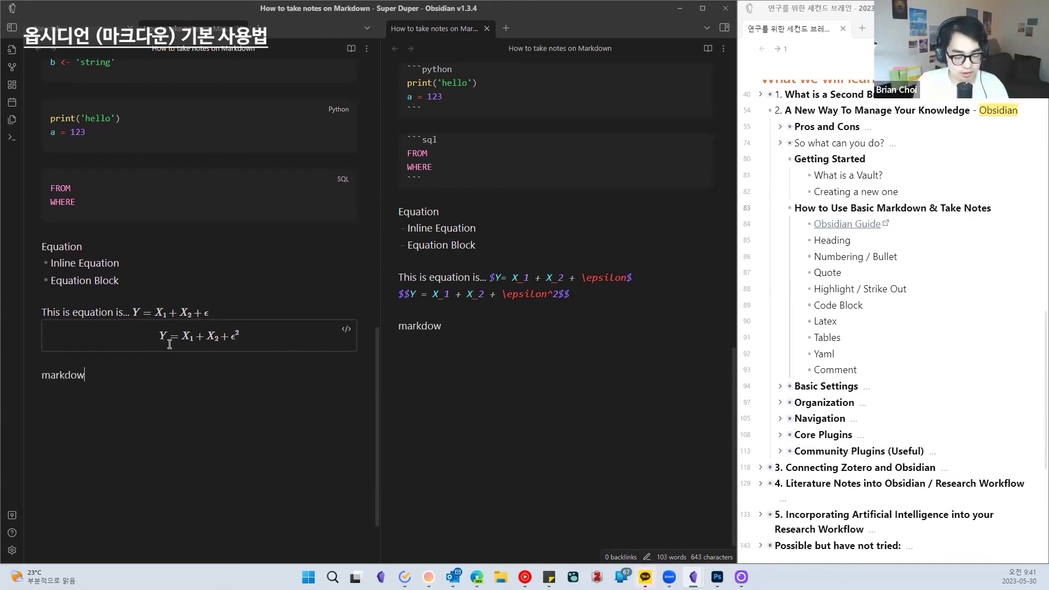
pyautogui.write('n yaml')
pyautogui.press('BackSpace')
pyautogui.press('BackSpace')
pyautogui.press('BackSpace')
pyautogui.press('capslock')
pyautogui.write('YAML')
pyautogui.press('capslock')
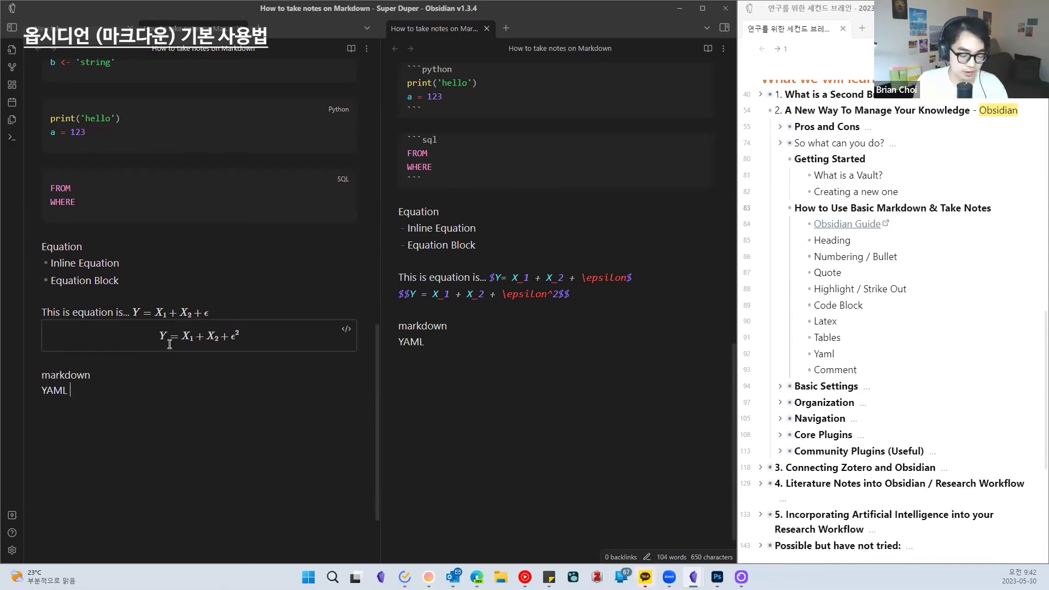
pyautogui.write('frontmatter ')
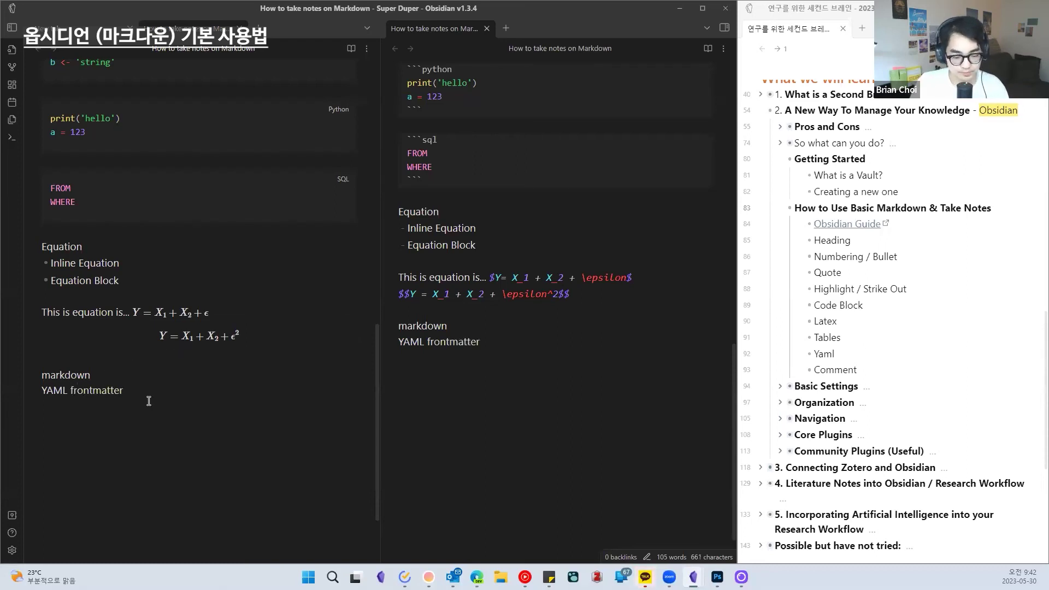
pyautogui.write('-->')
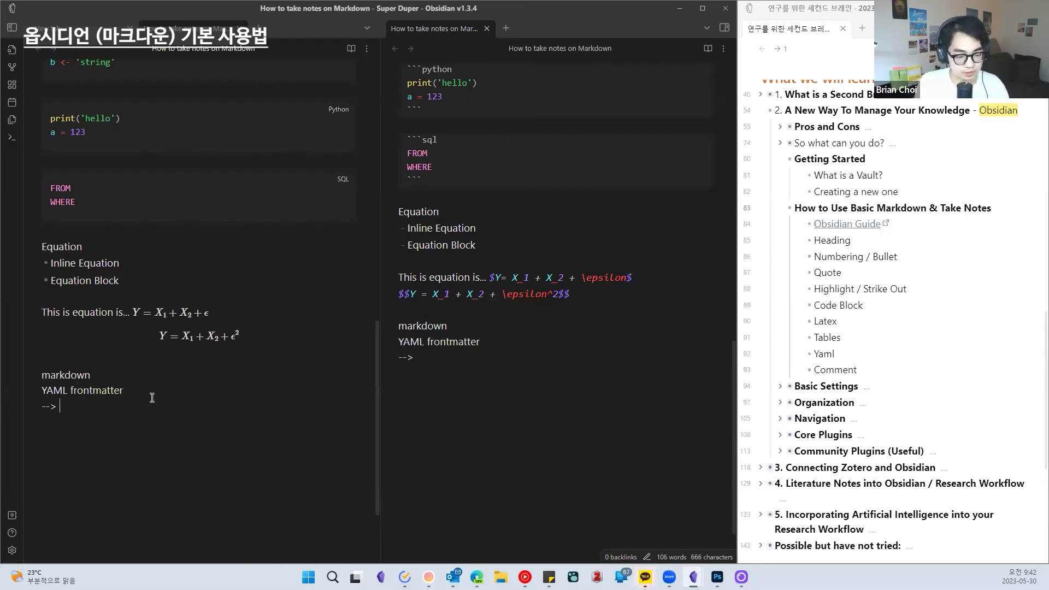
pyautogui.write(' markdown file property')
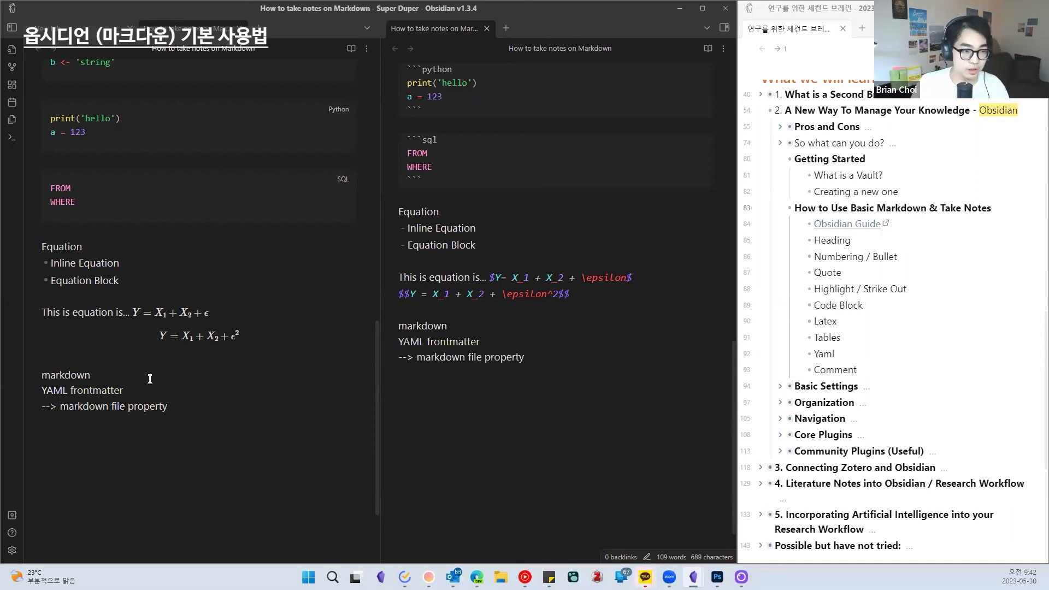
# Step: Insert blank lines above Heading 1 at the very beginning of the source-mode note
pyautogui.scroll(-1, 206, 343)
pyautogui.scroll(-1, 205, 342)
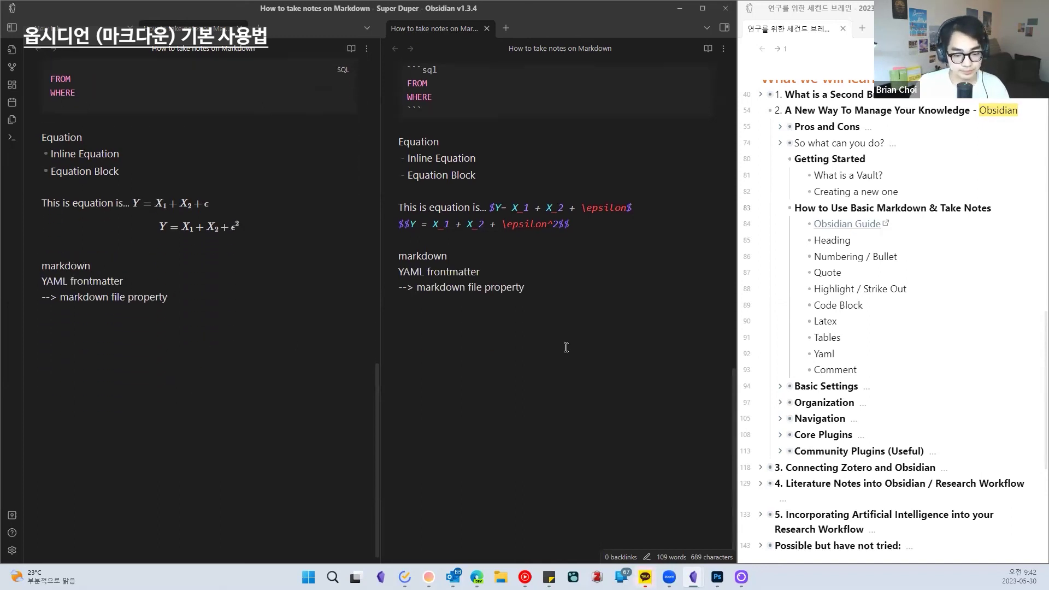
pyautogui.scroll(15, 177, 336)
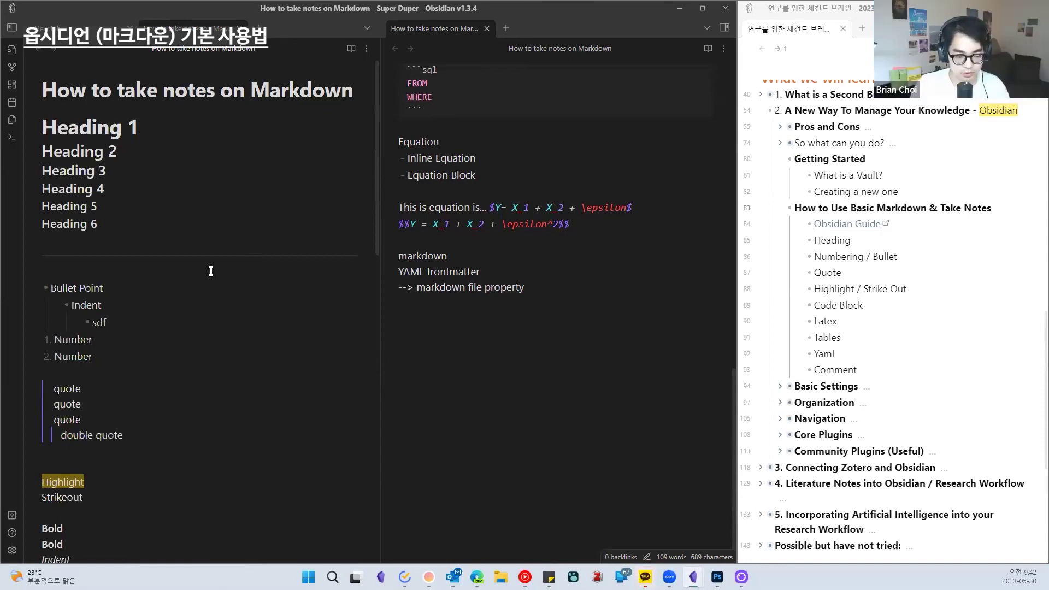
pyautogui.scroll(10, 607, 263)
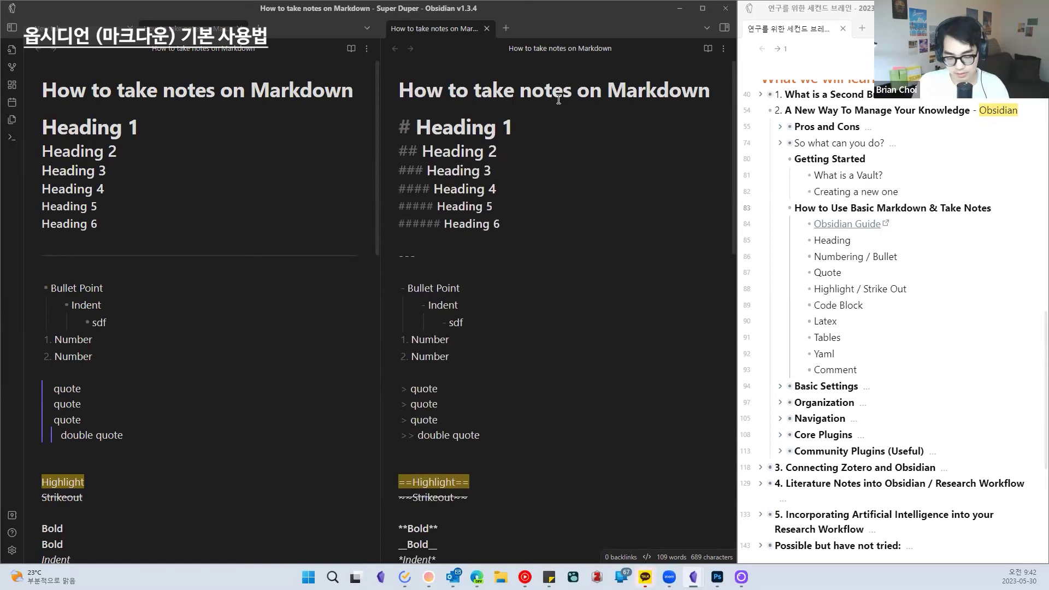
pyautogui.write('\\')
pyautogui.scroll(10, 563, 98)
pyautogui.click(727, 96)
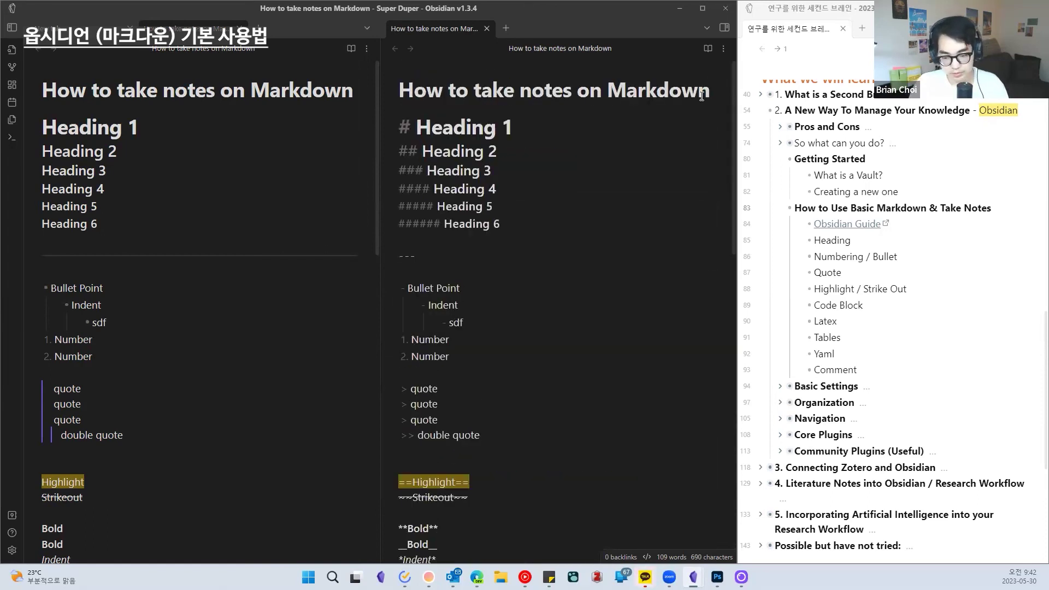
pyautogui.click(582, 134)
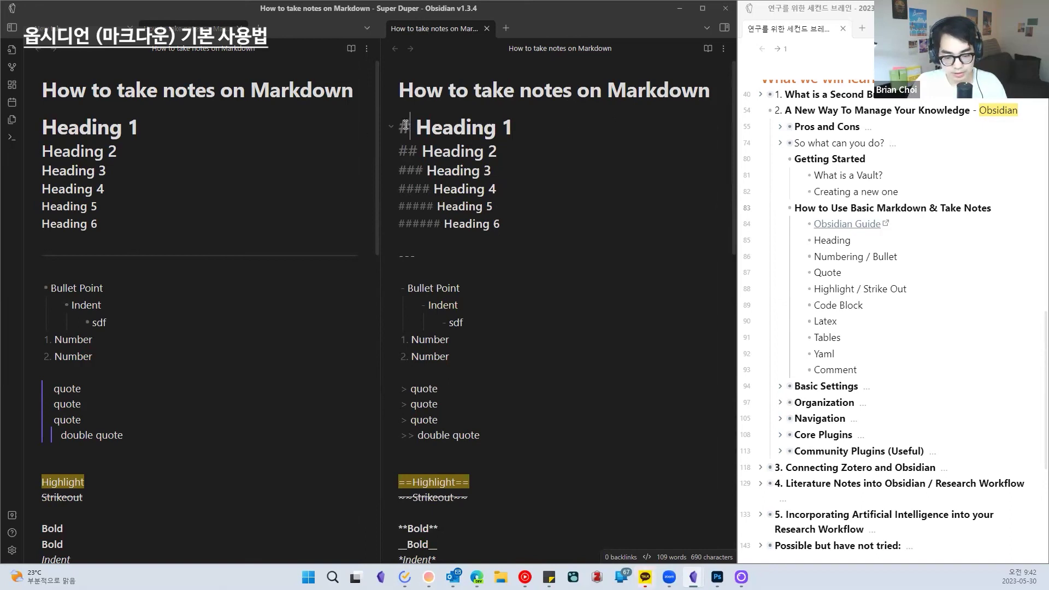
pyautogui.press('Return')
pyautogui.press('Return')
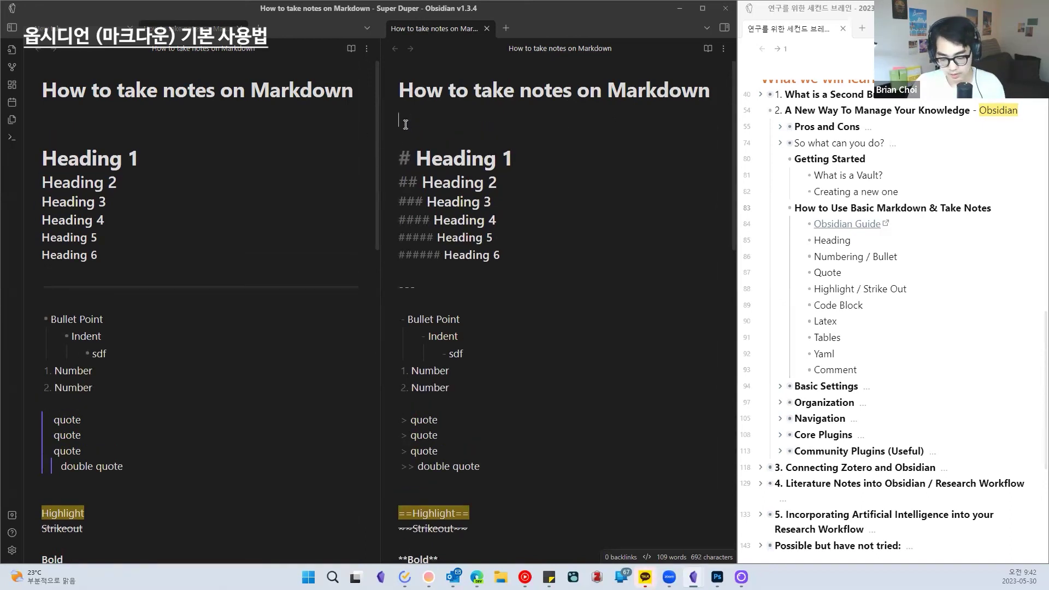
# Step: Enter opening and closing "---" lines above Heading 1 to create an empty YAML frontmatter block
pyautogui.write('---')
pyautogui.press('Return')
pyautogui.press('Return')
pyautogui.write('---')
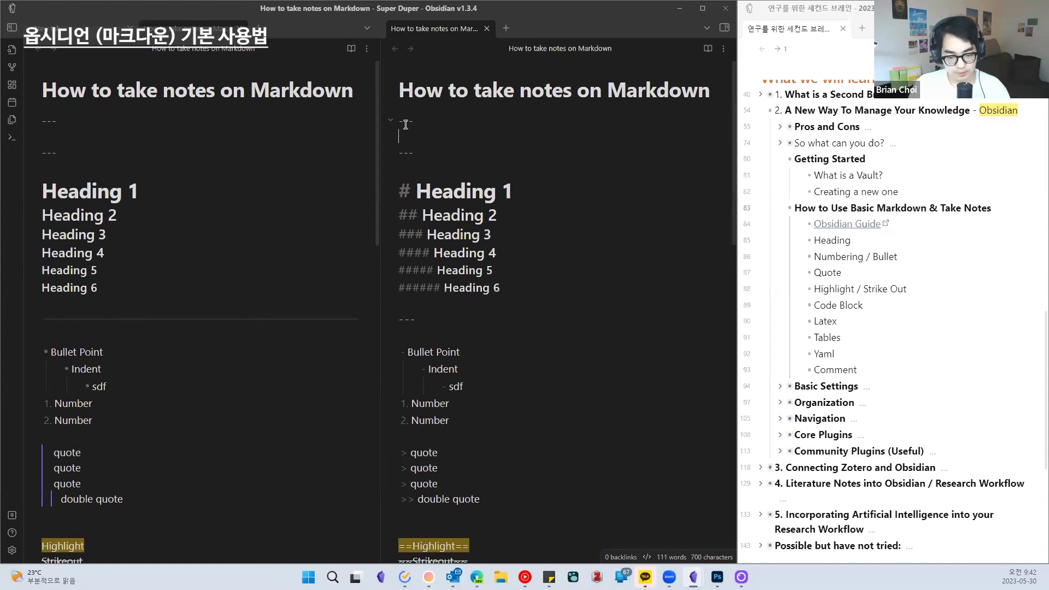
pyautogui.moveTo(404, 190); pyautogui.dragTo(522, 196)
pyautogui.click(522, 196)
pyautogui.click(411, 119)
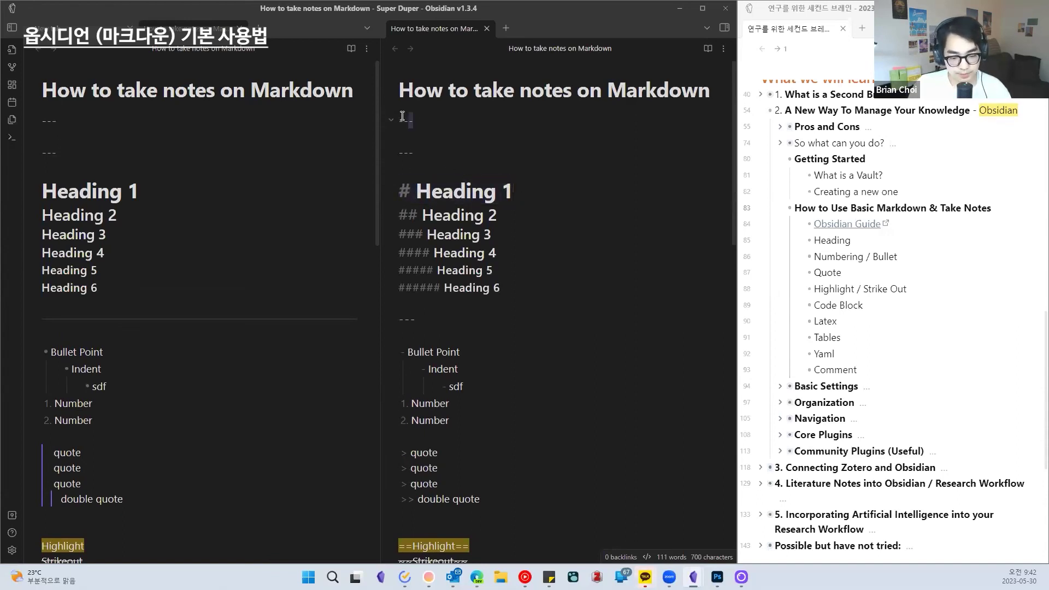
# Step: Enter the property "created: 2023-05-30" between the frontmatter's "---" lines
pyautogui.click(446, 133)
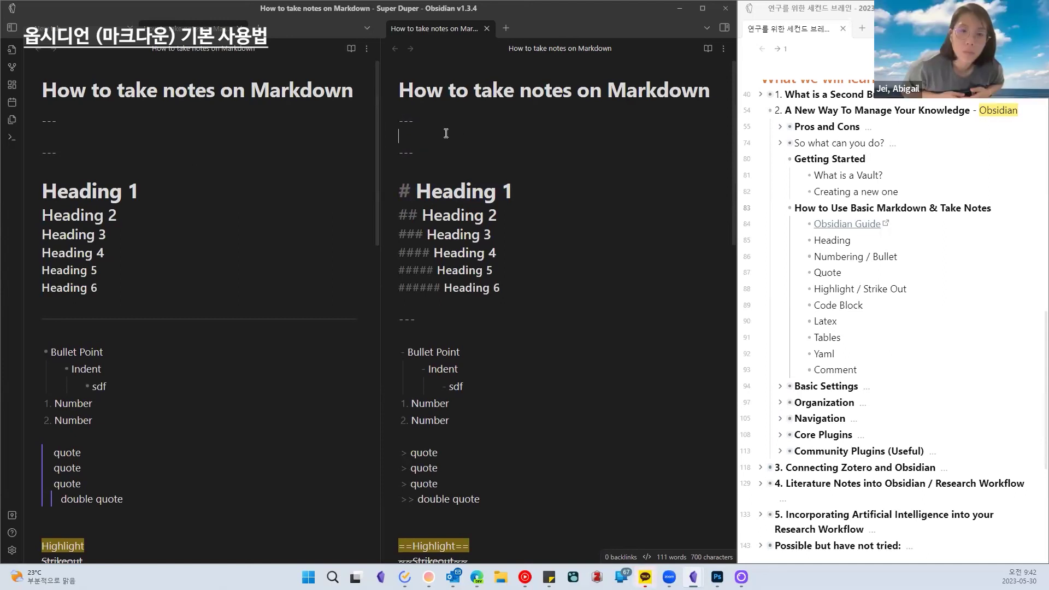
pyautogui.write('created: 2023-05-')
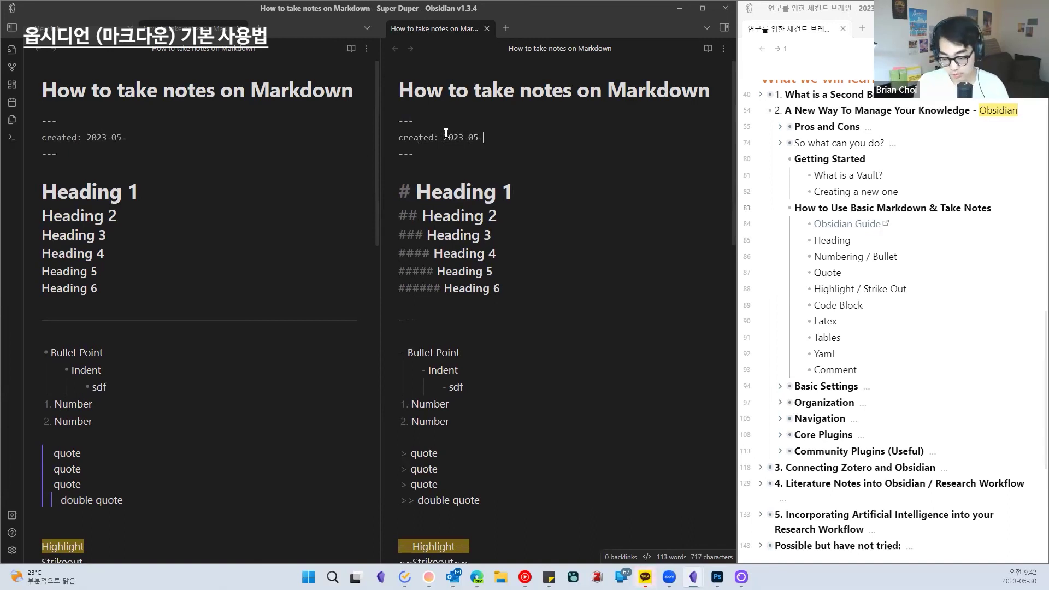
pyautogui.write('30')
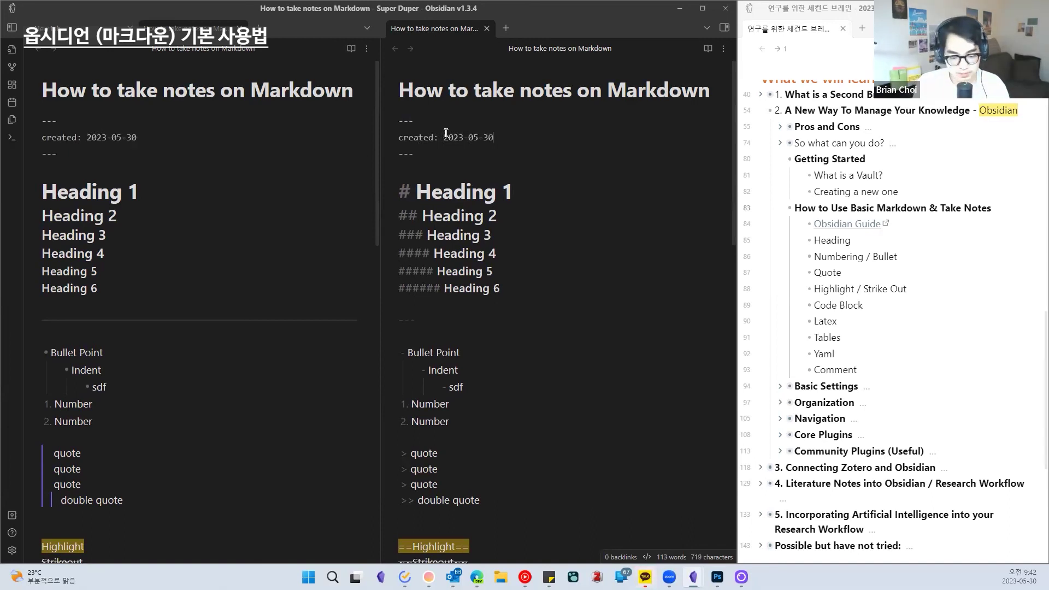
# Step: Add an "author:" property below the created date, trying the placeholder "~~~" and then leaving its value empty
pyautogui.press('Return')
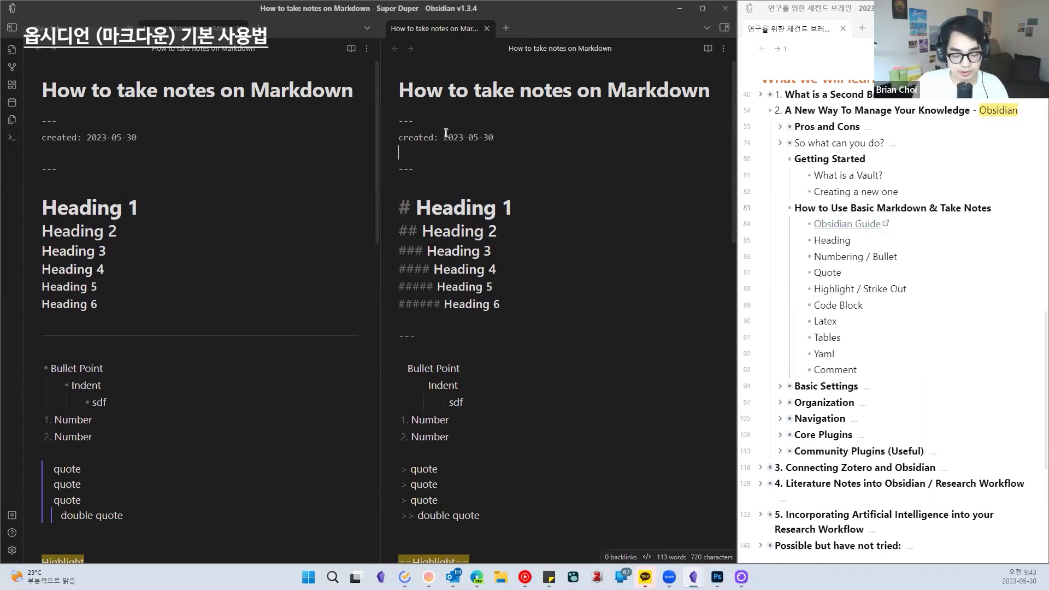
pyautogui.write('au')
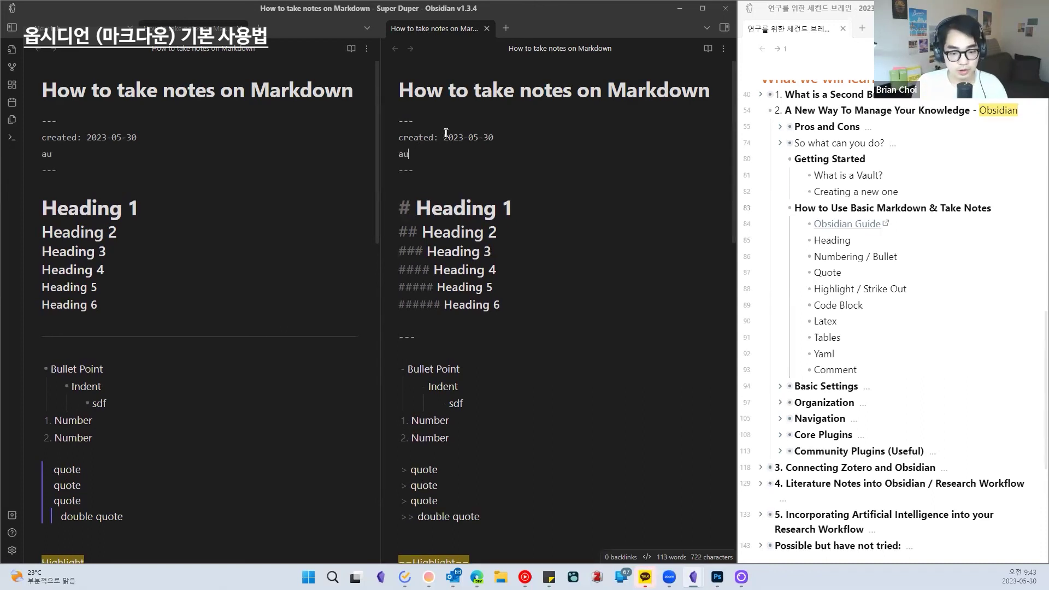
pyautogui.write('thor: ~~~ author')
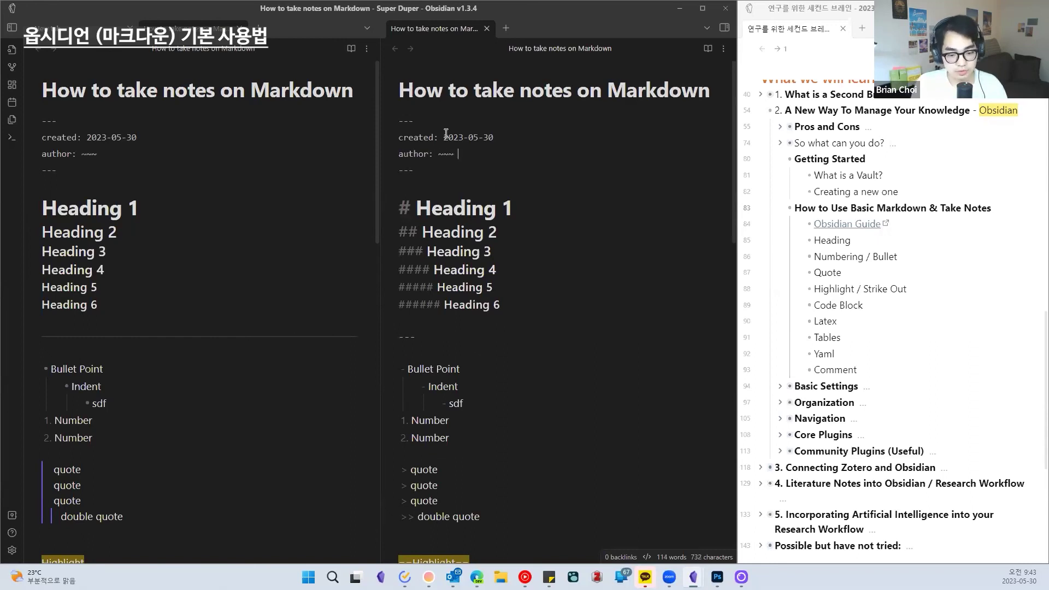
pyautogui.press('BackSpace')
pyautogui.press('BackSpace')
pyautogui.press('BackSpace')
pyautogui.press('BackSpace')
pyautogui.press('BackSpace')
pyautogui.press('BackSpace')
pyautogui.press('BackSpace')
pyautogui.press('BackSpace')
pyautogui.press('BackSpace')
pyautogui.press('BackSpace')
pyautogui.press('BackSpace')
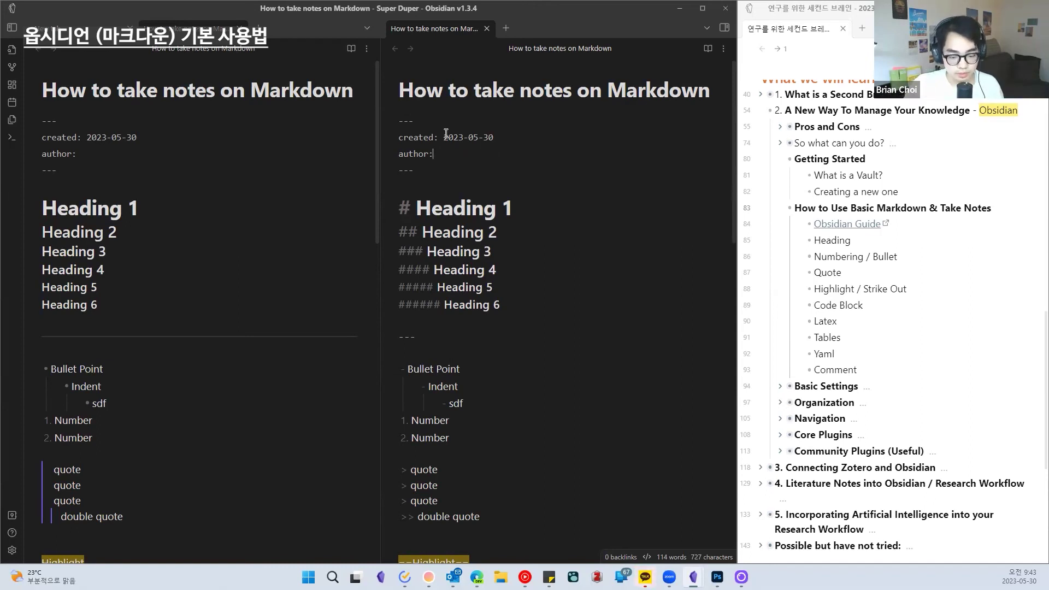
# Step: Add the property "reviewed: true" below the author property in the frontmatter
pyautogui.press('Return')
pyautogui.write('reviewed: true')
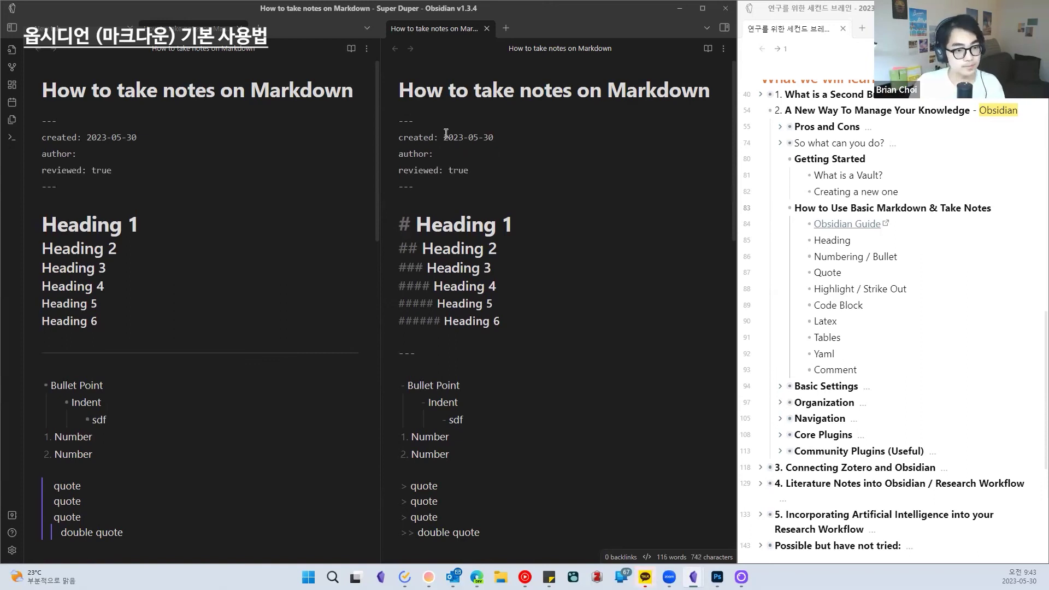
pyautogui.moveTo(497, 181); pyautogui.dragTo(395, 131)
pyautogui.click(414, 129)
pyautogui.click(422, 188)
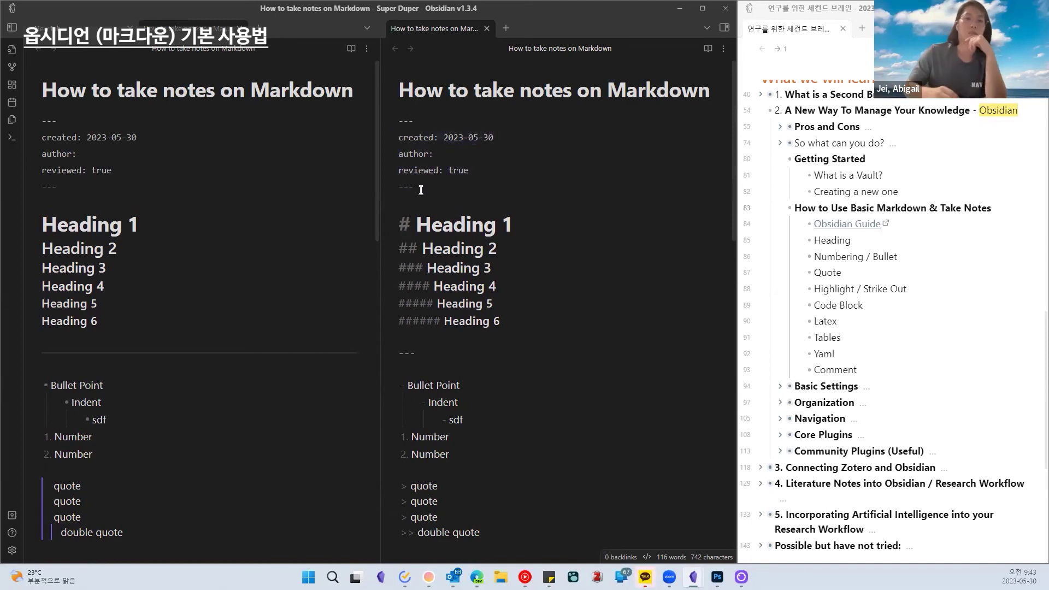
# Step: Fold the frontmatter block, then view the note in reading view and return to source mode
pyautogui.click(391, 119)
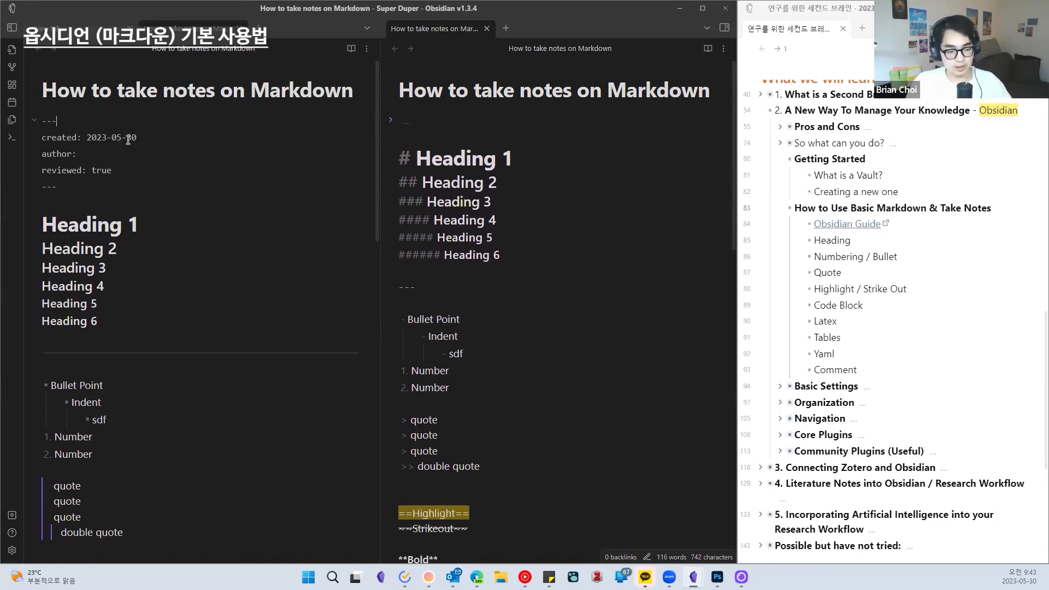
pyautogui.click(708, 49)
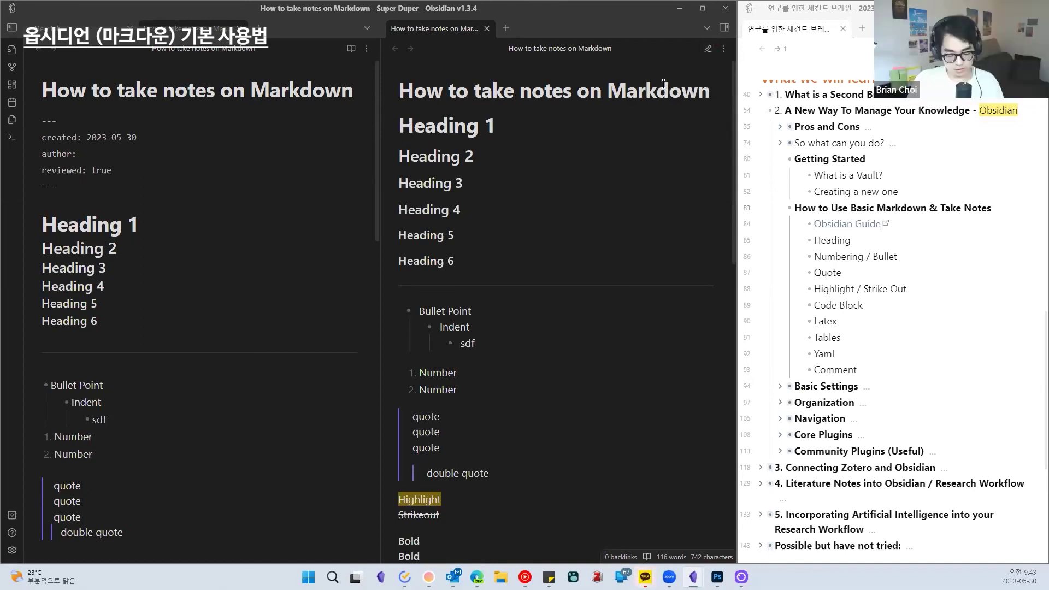
pyautogui.click(710, 48)
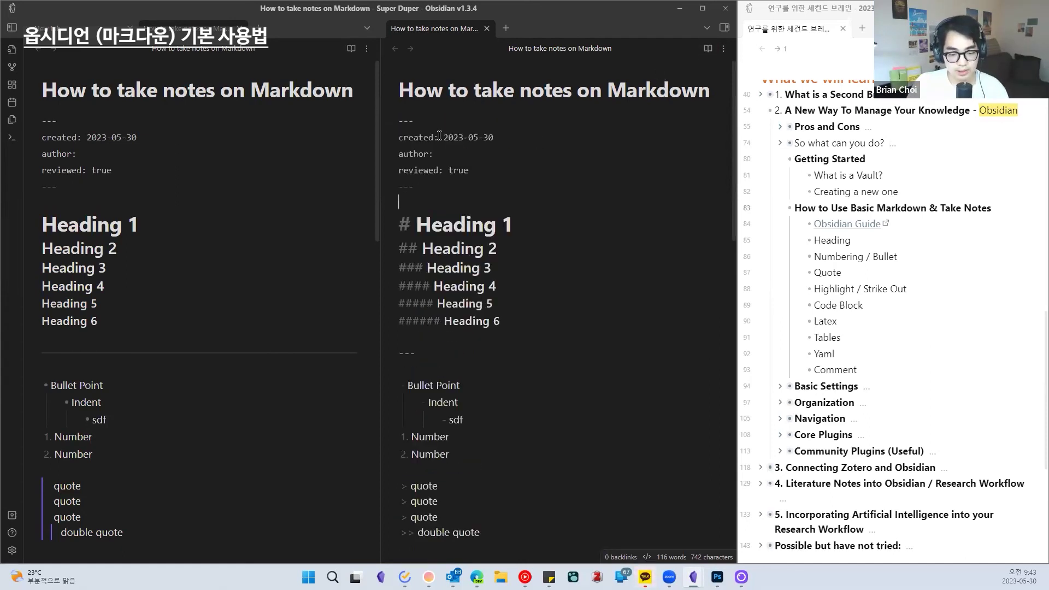
# Step: Examine the frontmatter's "---" delimiters and the properties enclosed between them in the source-mode note
pyautogui.moveTo(444, 120); pyautogui.dragTo(399, 121)
pyautogui.click(448, 141)
pyautogui.moveTo(421, 184); pyautogui.dragTo(399, 122)
pyautogui.click(441, 185)
pyautogui.click(413, 138)
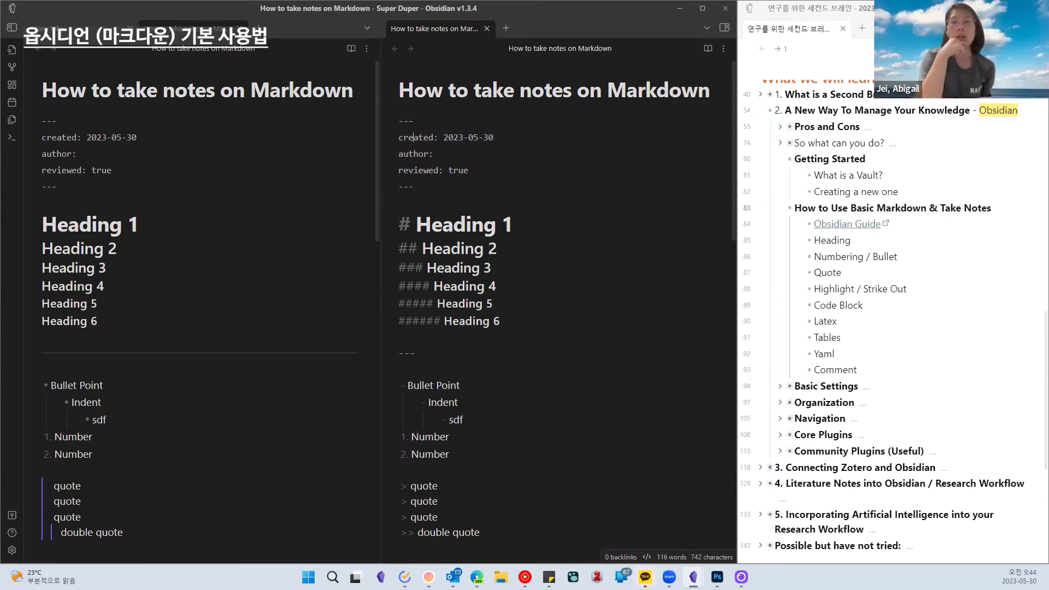
pyautogui.moveTo(431, 193); pyautogui.dragTo(365, 85)
pyautogui.click(474, 164)
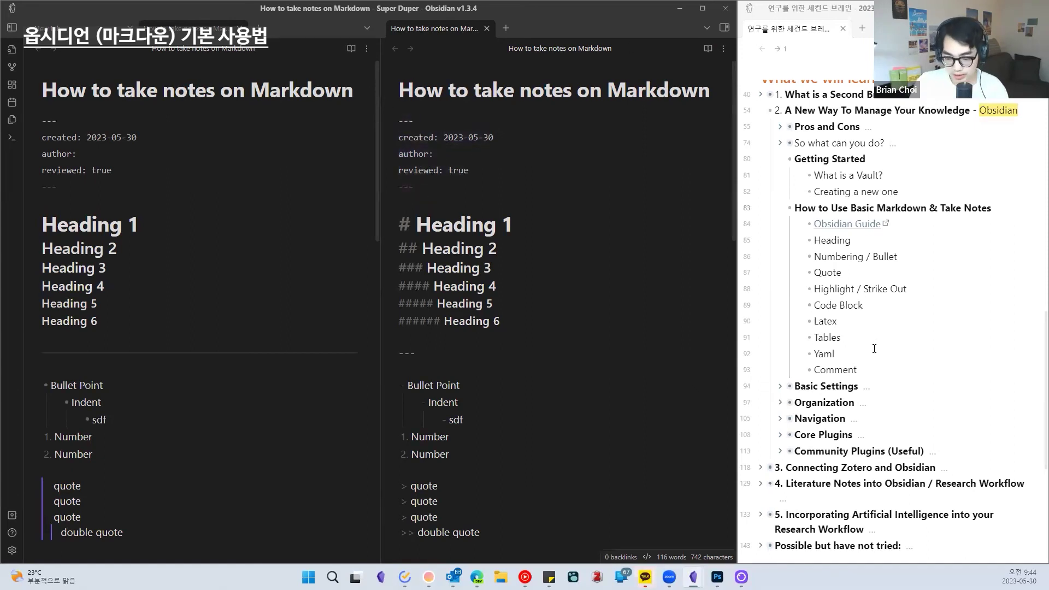
# Step: Check the Comment topic in the outline and review the note from the highlights down to the YAML lines
pyautogui.click(873, 369)
pyautogui.scroll(-15, 527, 344)
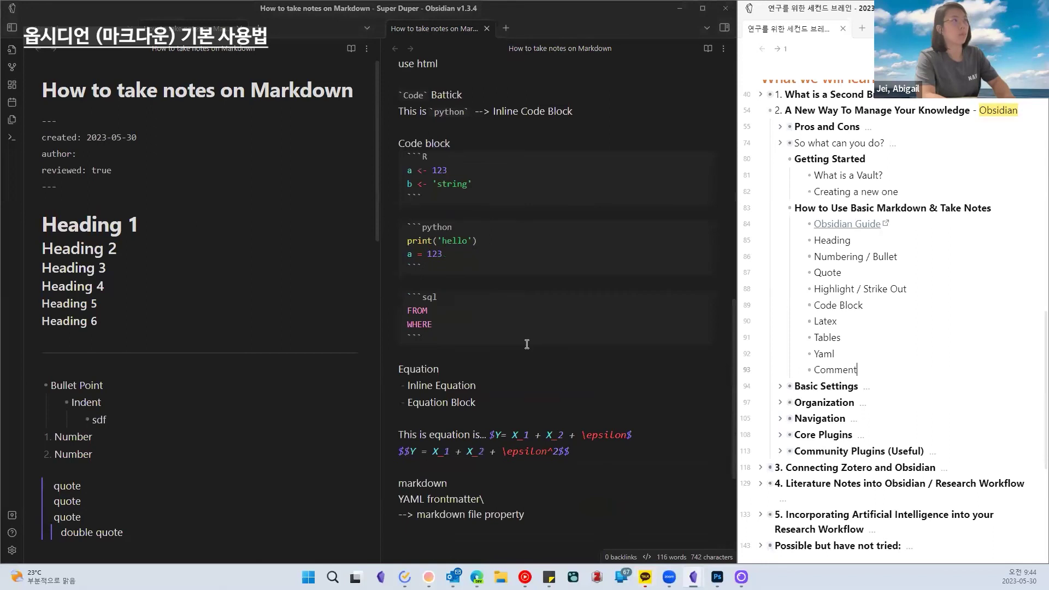
pyautogui.scroll(5, 527, 344)
pyautogui.scroll(-5, 263, 351)
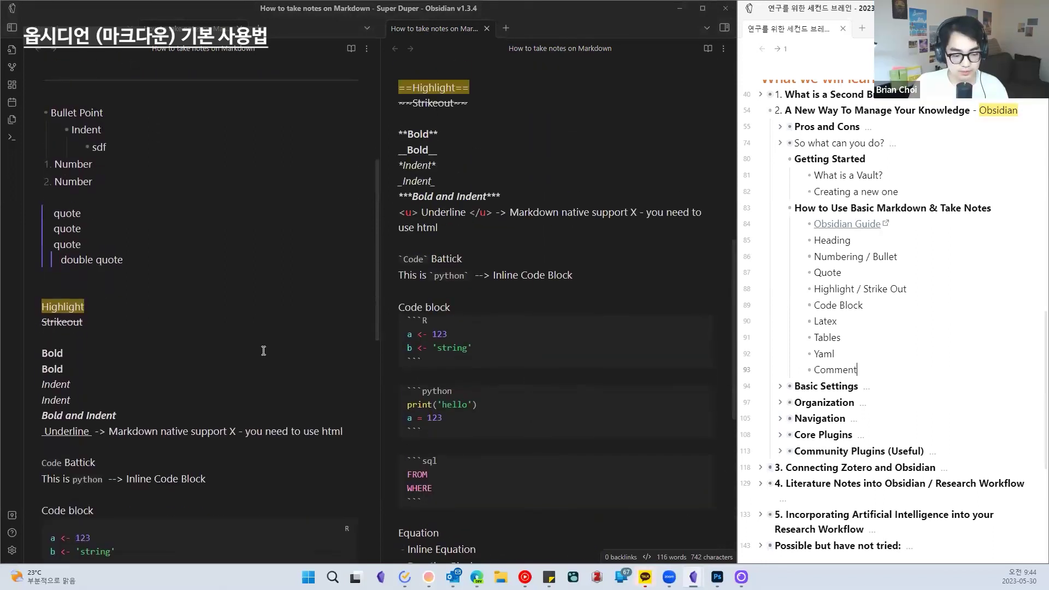
pyautogui.scroll(-4, 621, 358)
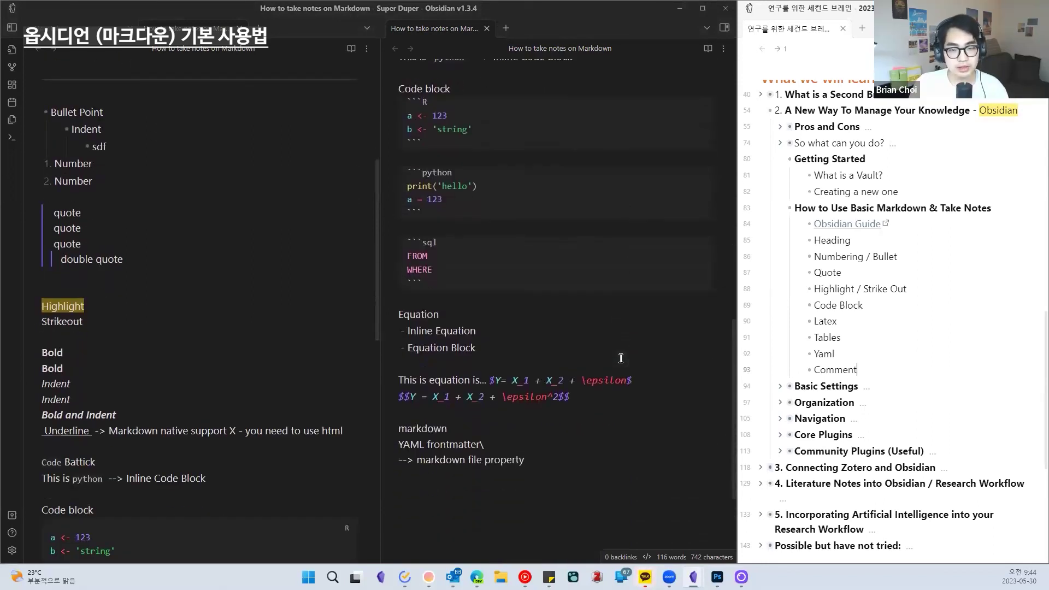
pyautogui.scroll(-1, 622, 365)
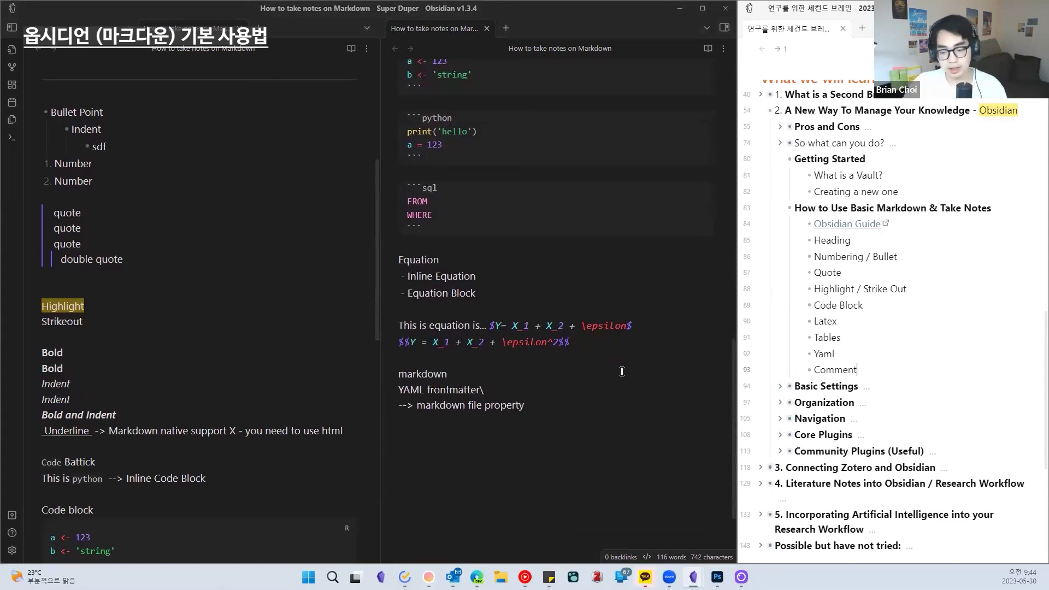
pyautogui.scroll(-1, 896, 323)
pyautogui.scroll(1, 886, 320)
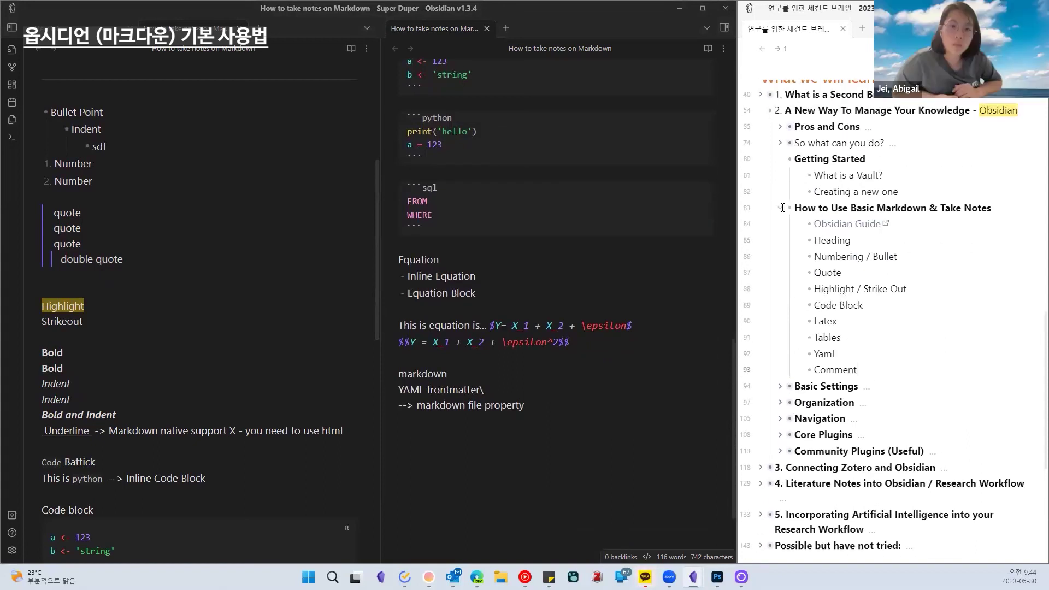
# Step: Show the vault's file explorer sidebar and expand the Basic Settings section in the workshop outline
pyautogui.click(781, 208)
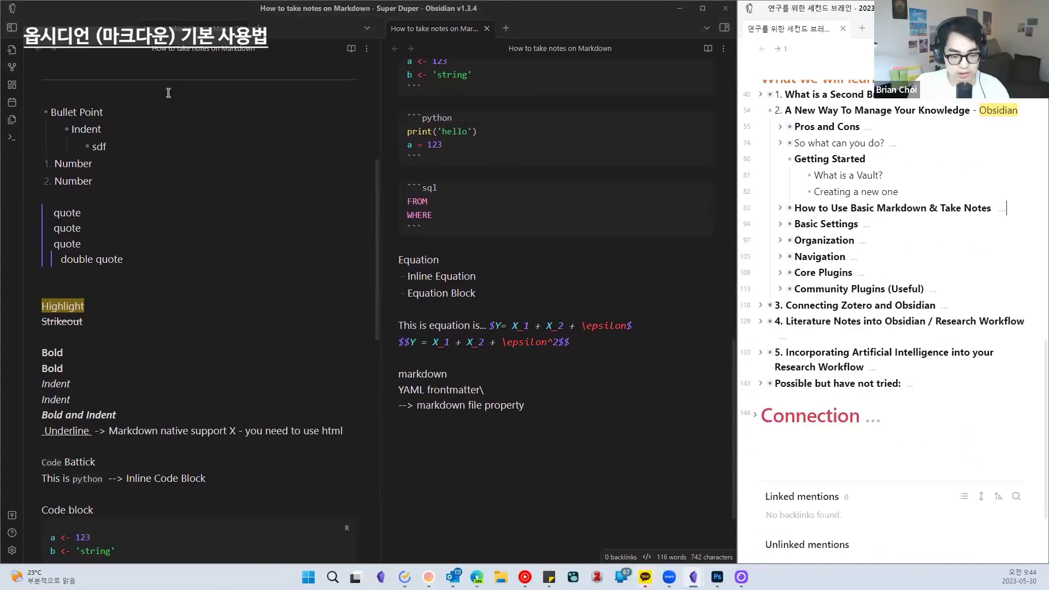
pyautogui.click(11, 28)
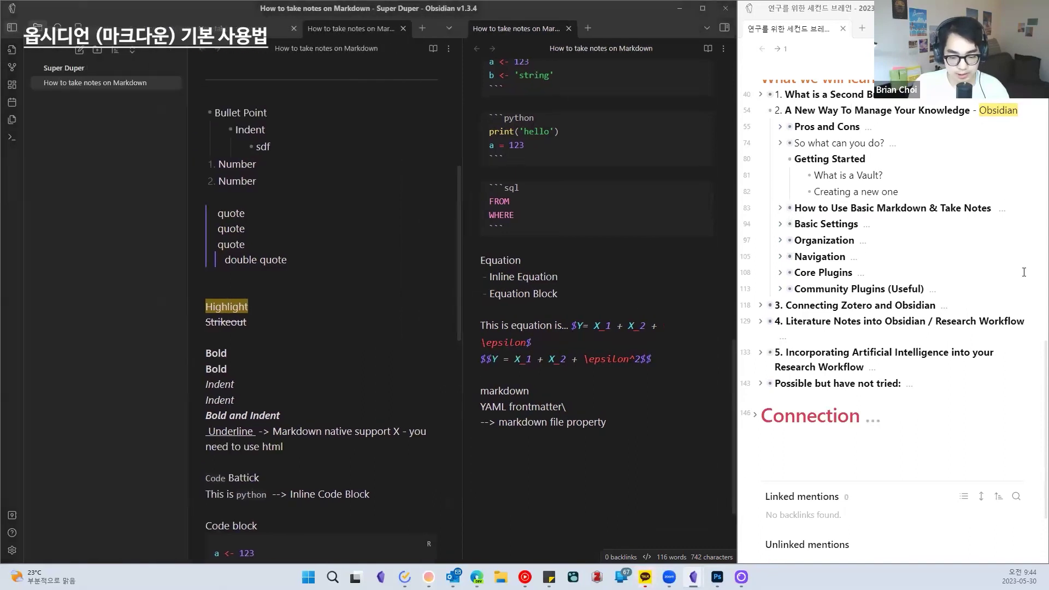
pyautogui.click(911, 245)
pyautogui.click(782, 207)
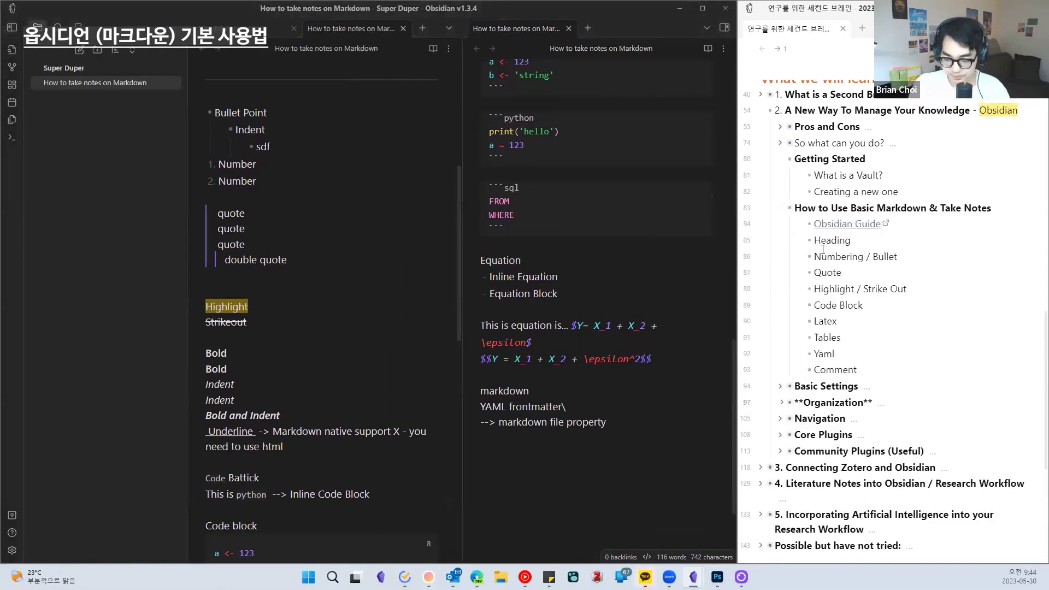
pyautogui.scroll(-2, 822, 248)
pyautogui.click(780, 277)
pyautogui.scroll(-2, 852, 230)
pyautogui.click(861, 207)
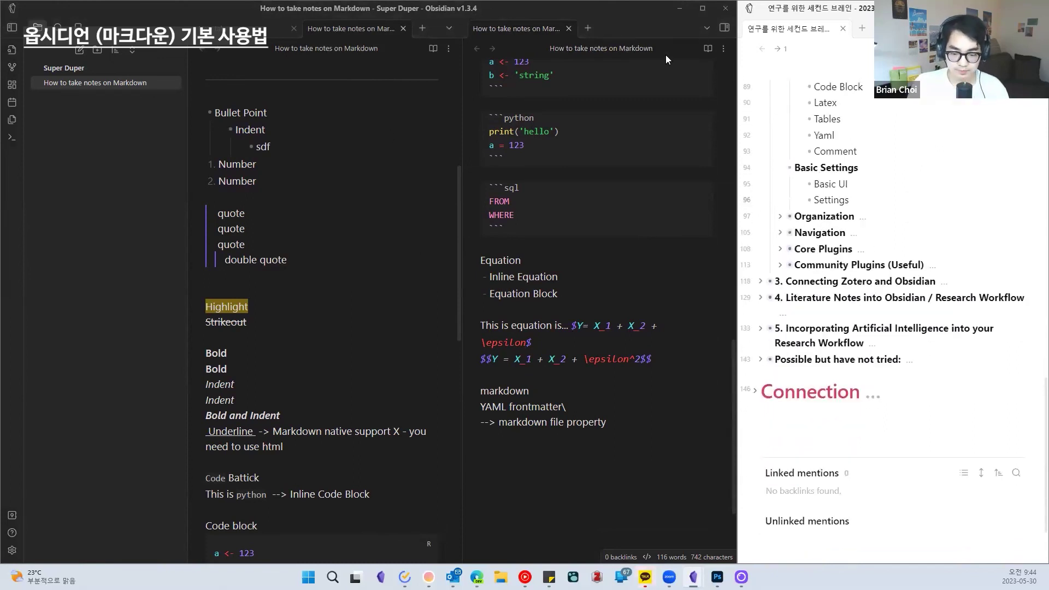
# Step: Close the note's source-mode pane and open a new empty tab beside the remaining note tabs
pyautogui.click(569, 28)
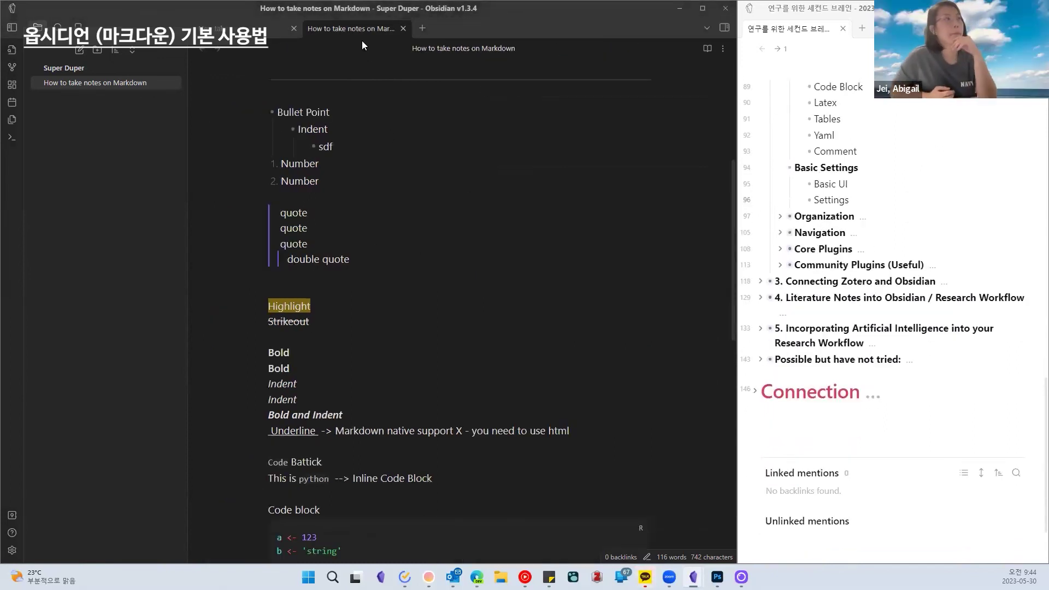
pyautogui.click(422, 28)
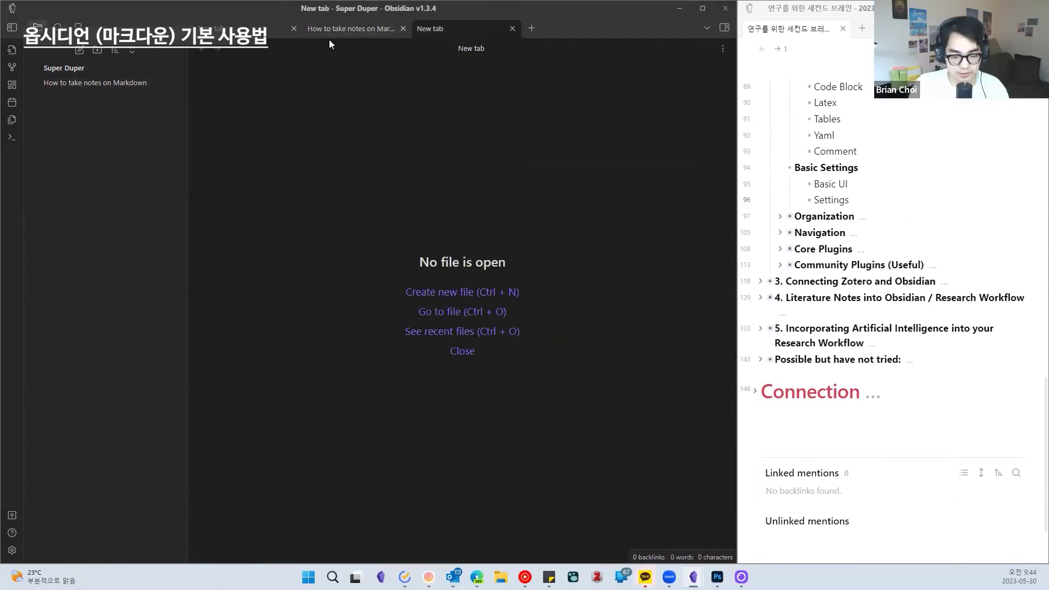
# Step: Switch back and forth between the note tabs and the new empty tab
pyautogui.click(268, 31)
pyautogui.click(381, 33)
pyautogui.click(438, 30)
pyautogui.click(326, 28)
pyautogui.click(432, 29)
pyautogui.click(356, 28)
pyautogui.click(466, 28)
# Step: Detach the empty tab into its own floating window, reposition it, and close that window
pyautogui.moveTo(481, 28); pyautogui.dragTo(612, 229)
pyautogui.moveTo(516, 32); pyautogui.dragTo(923, 328)
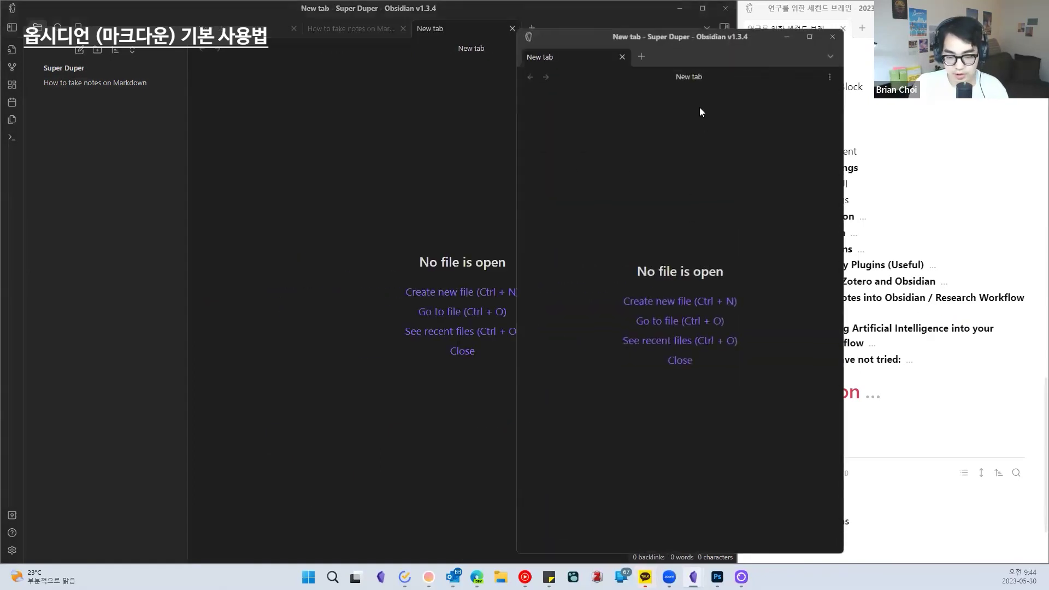
pyautogui.moveTo(676, 40); pyautogui.dragTo(610, 110)
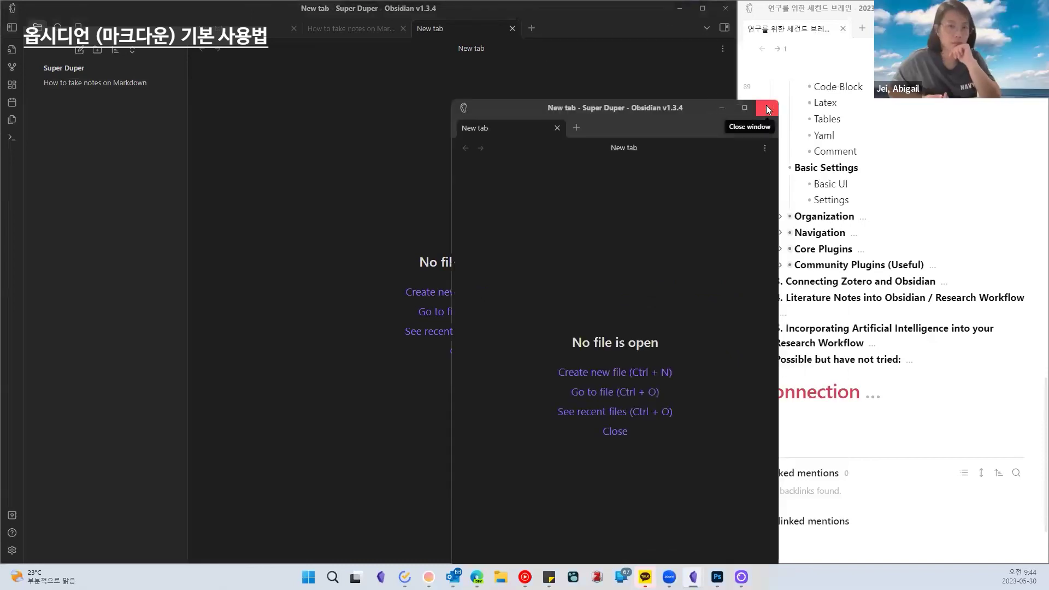
pyautogui.click(768, 108)
# Step: Split the workspace with empty tabs below and beside the note, then close both empty panes
pyautogui.moveTo(473, 36)
pyautogui.mouseDown()
pyautogui.moveTo(506, 126)
pyautogui.moveTo(628, 225)
pyautogui.moveTo(276, 145)
pyautogui.moveTo(301, 419)
pyautogui.mouseUp()
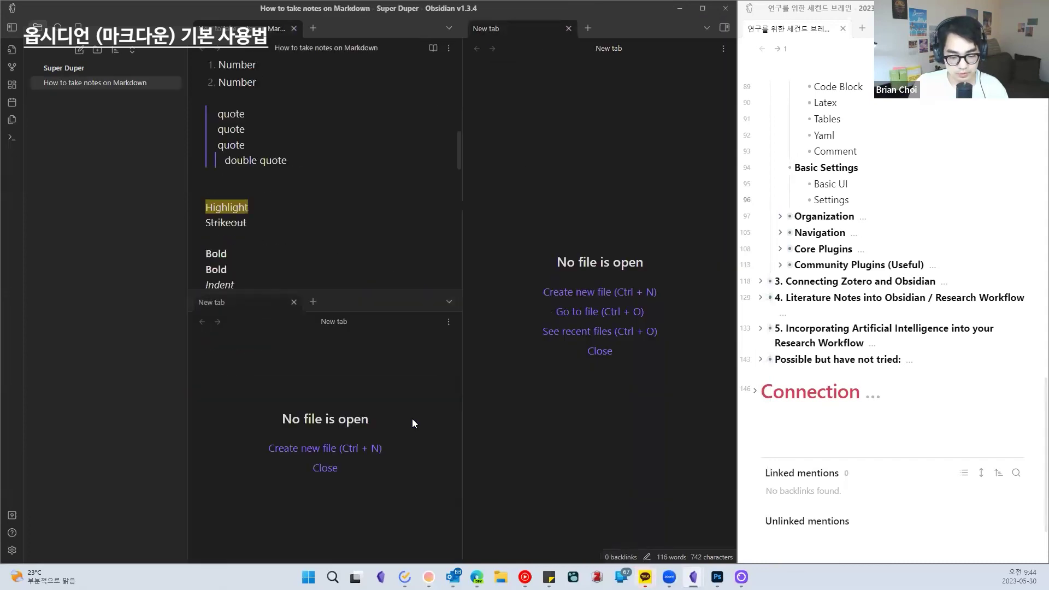
pyautogui.moveTo(403, 288); pyautogui.dragTo(309, 300)
pyautogui.click(294, 305)
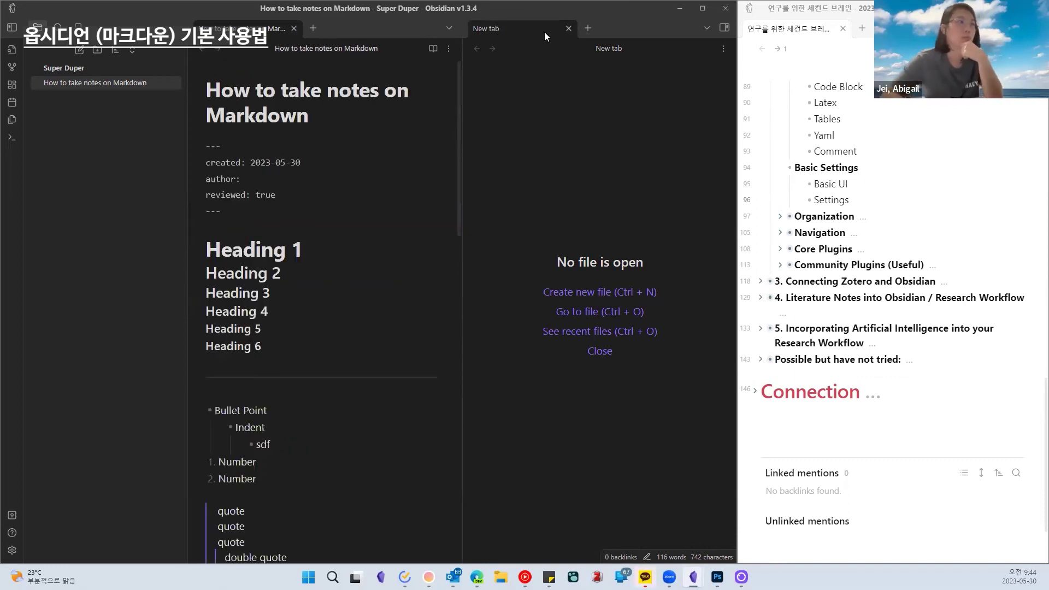
pyautogui.click(568, 29)
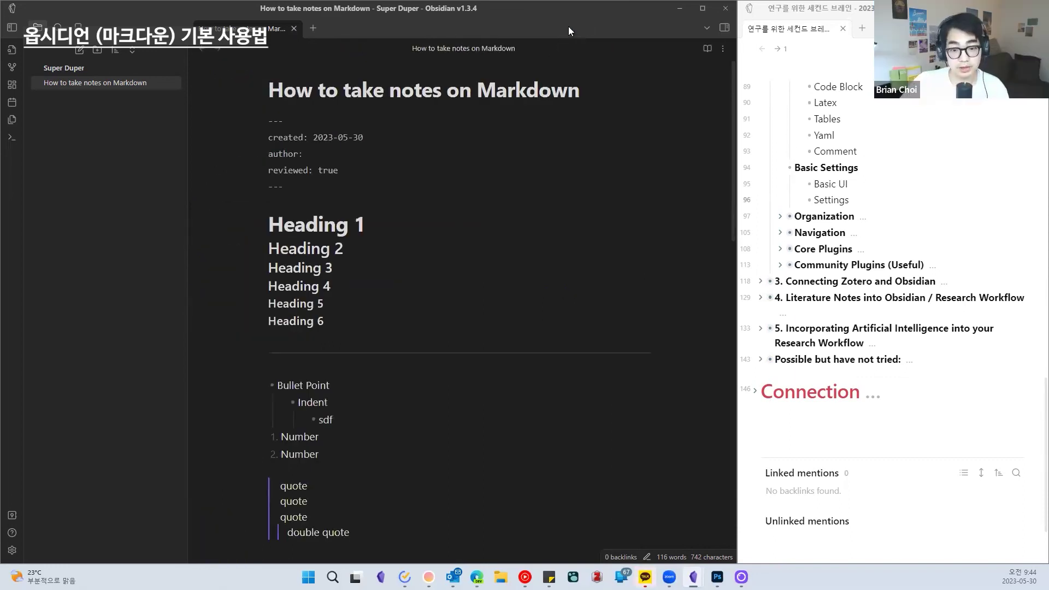